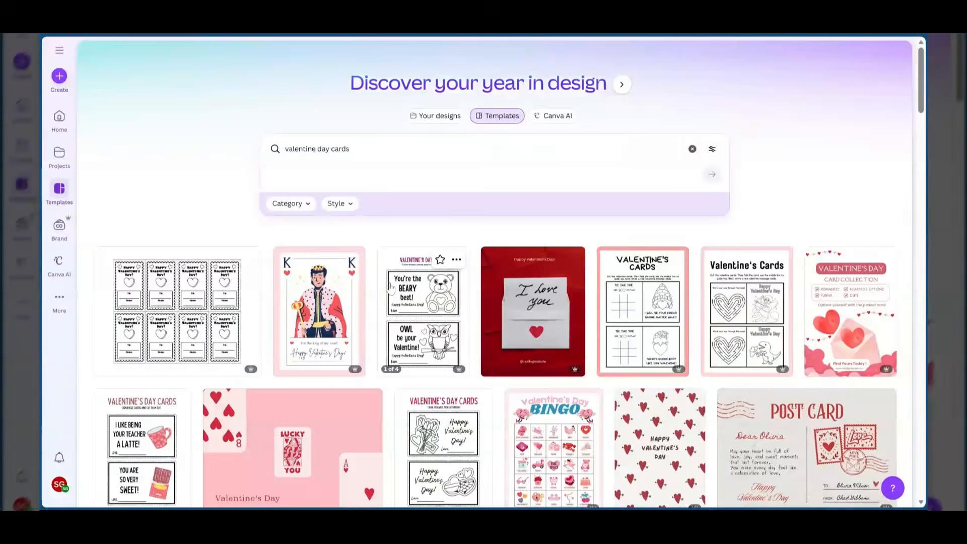
# Step: Browse the Valentine's Day card templates for design ideas
pyautogui.scroll(-3, 391, 288)
pyautogui.scroll(-2, 529, 328)
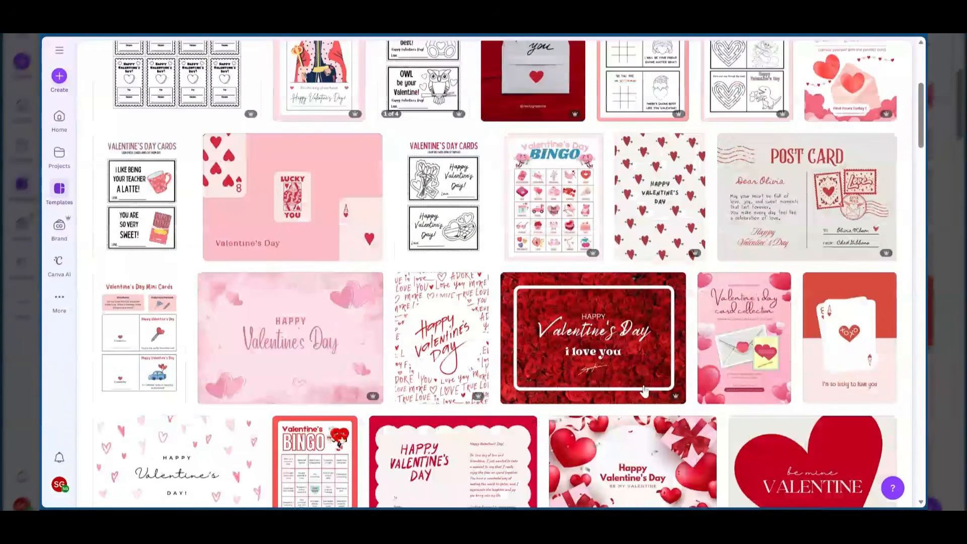
pyautogui.scroll(-2, 645, 391)
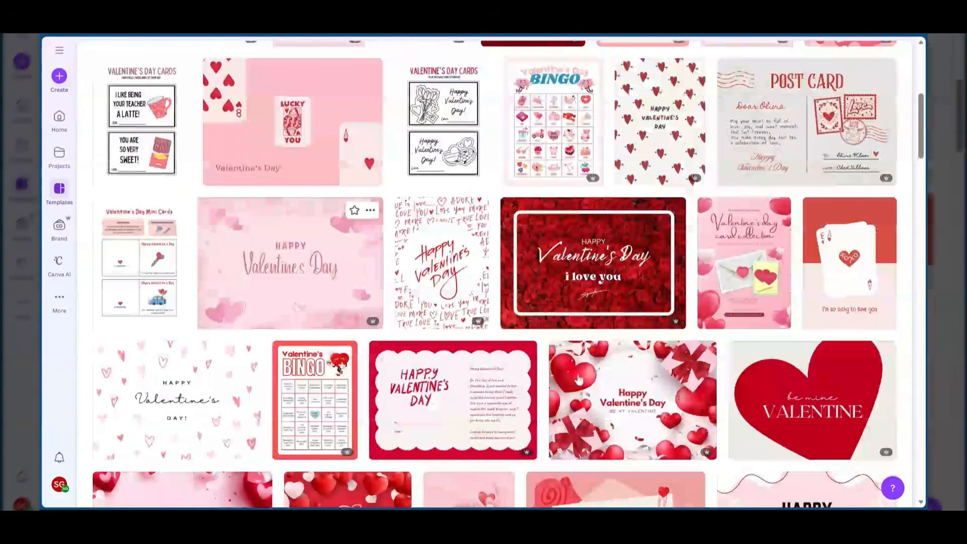
pyautogui.scroll(-2, 555, 416)
pyautogui.scroll(-1, 523, 228)
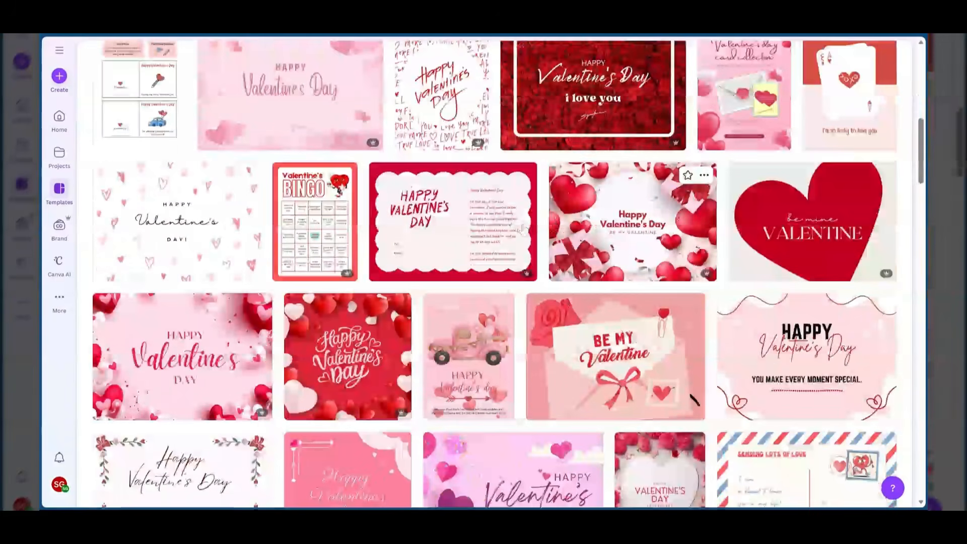
pyautogui.scroll(-3, 488, 400)
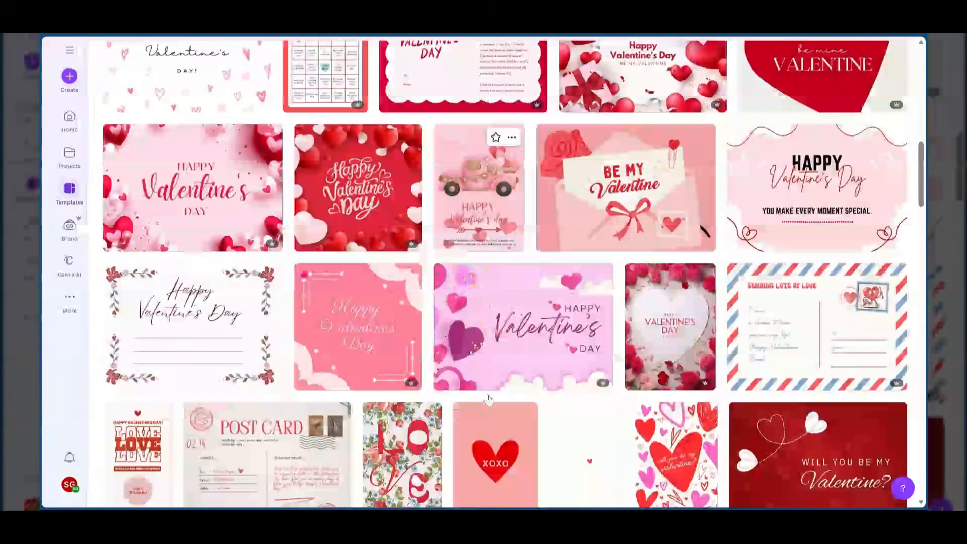
pyautogui.scroll(-2, 505, 330)
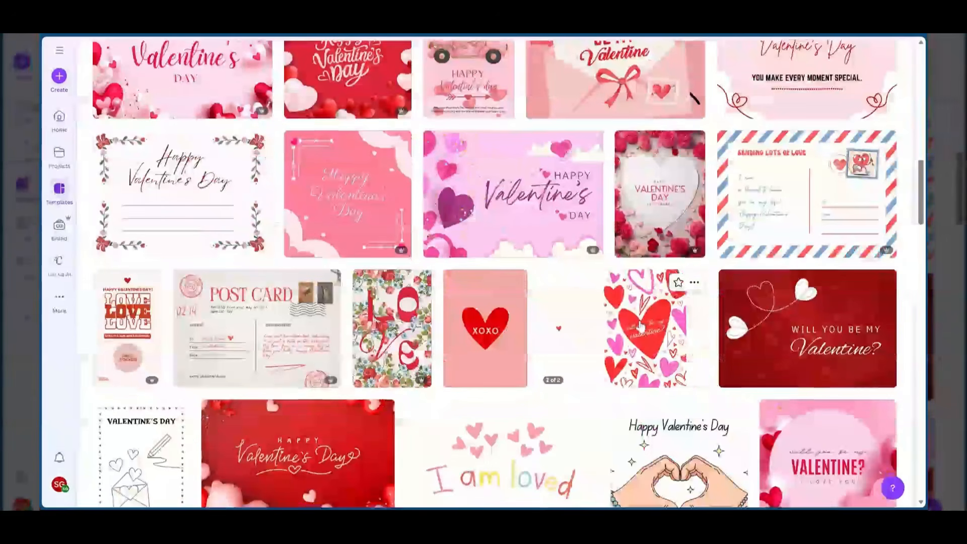
pyautogui.scroll(-3, 640, 327)
pyautogui.scroll(-1, 556, 313)
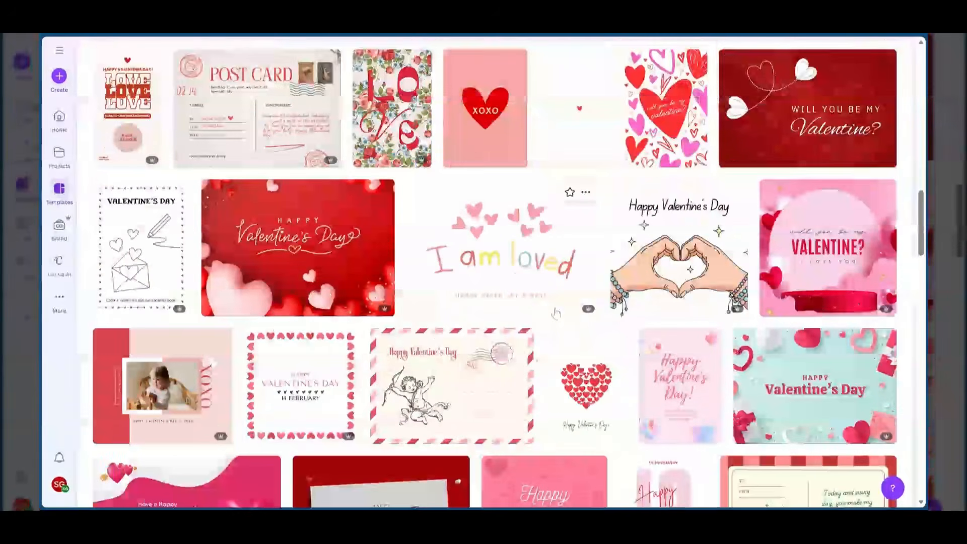
pyautogui.scroll(-3, 556, 313)
pyautogui.scroll(-1, 556, 313)
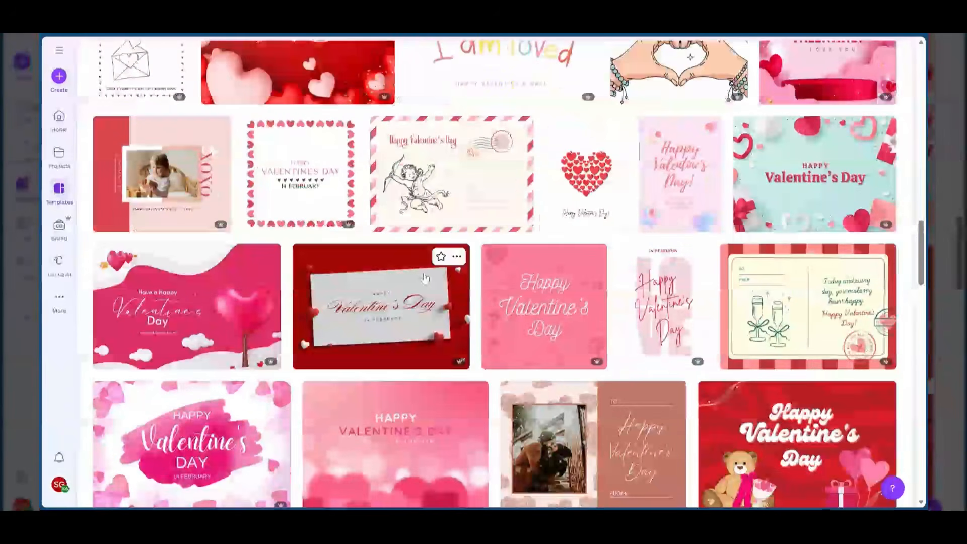
pyautogui.scroll(18, 426, 278)
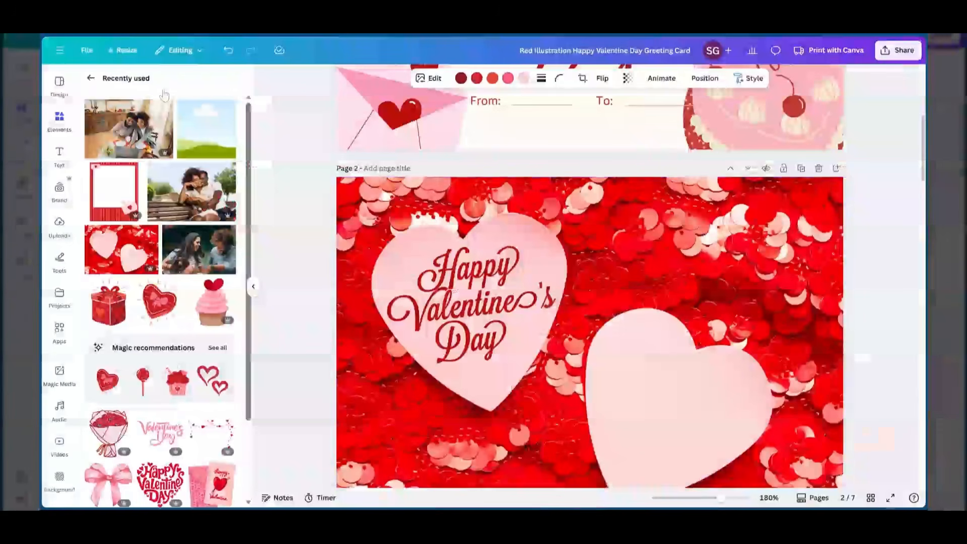
# Step: Search the elements for "valentines day background" and limit the results to photos
pyautogui.click(90, 79)
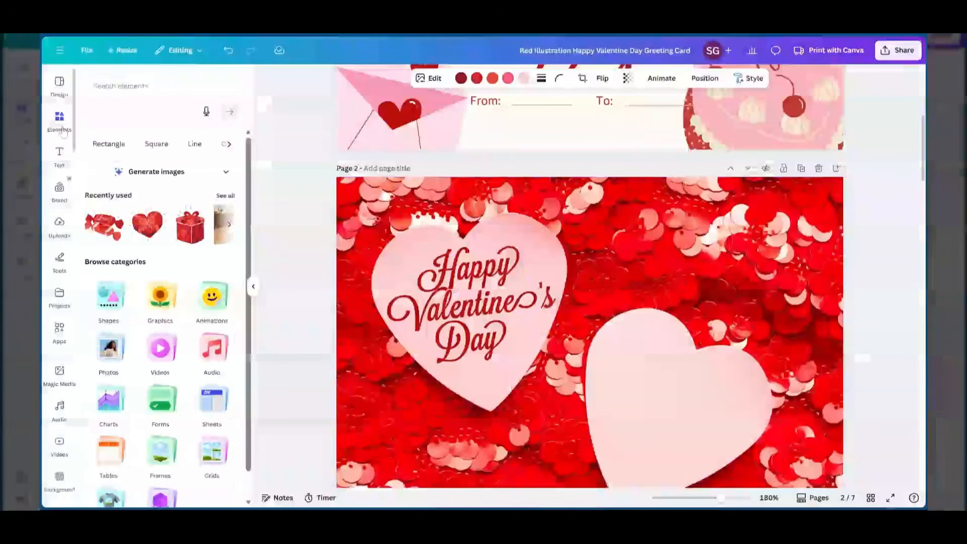
pyautogui.click(122, 87)
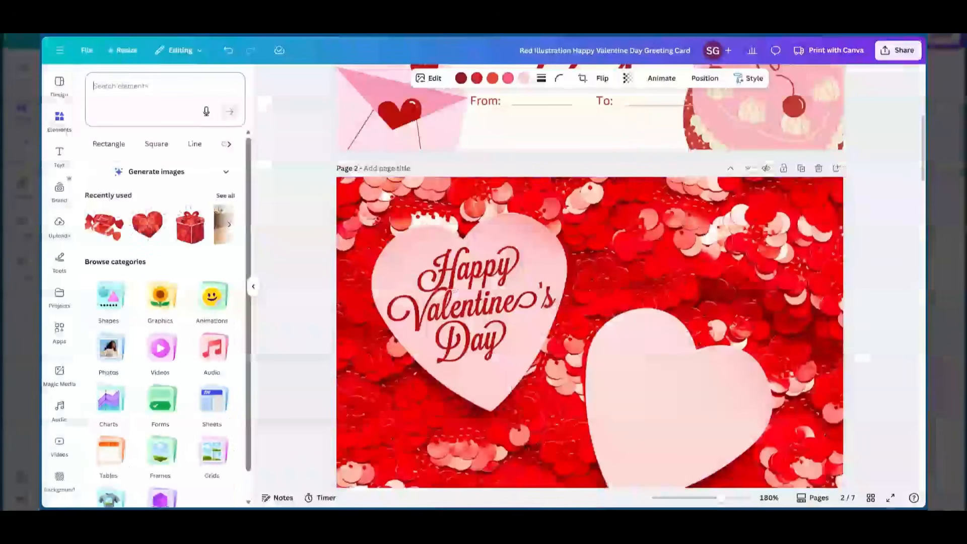
pyautogui.write('valentin')
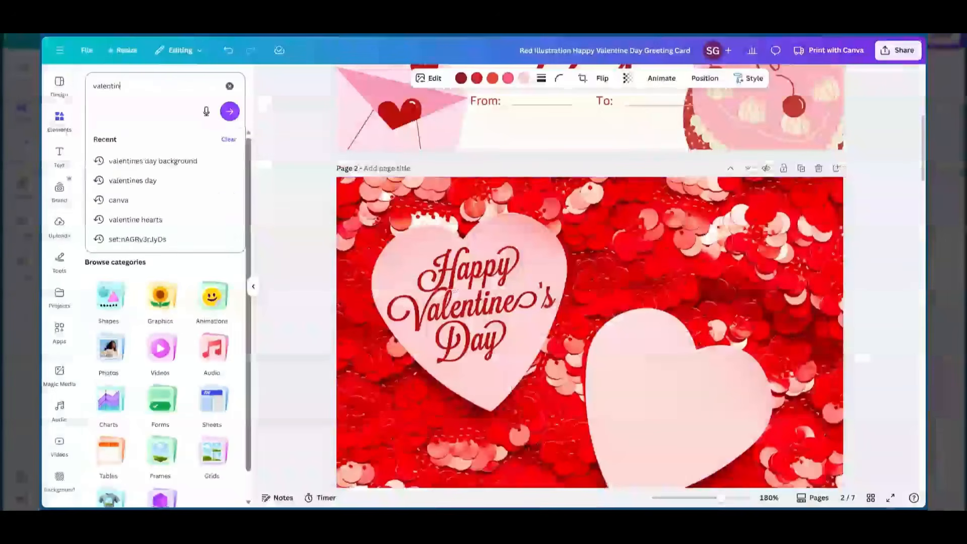
pyautogui.click(166, 162)
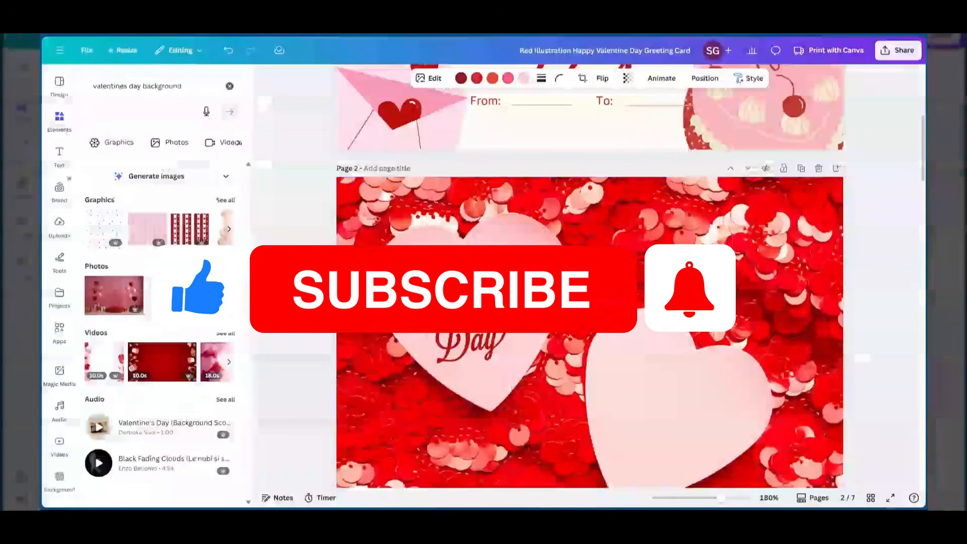
pyautogui.click(170, 142)
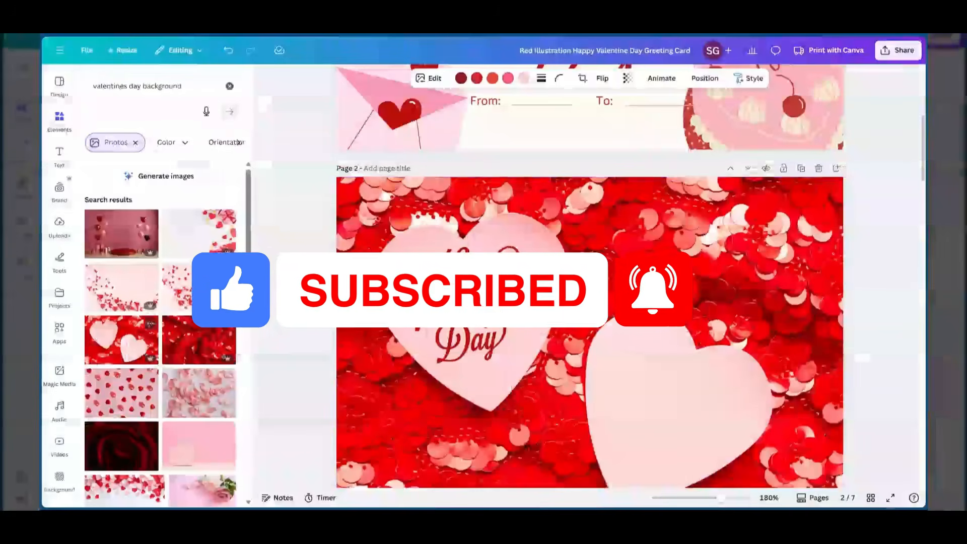
# Step: Replace page 2's background with the photo of two pink hearts on red sequins, and nudge the "Happy Valentine's Day" lettering slightly
pyautogui.click(117, 356)
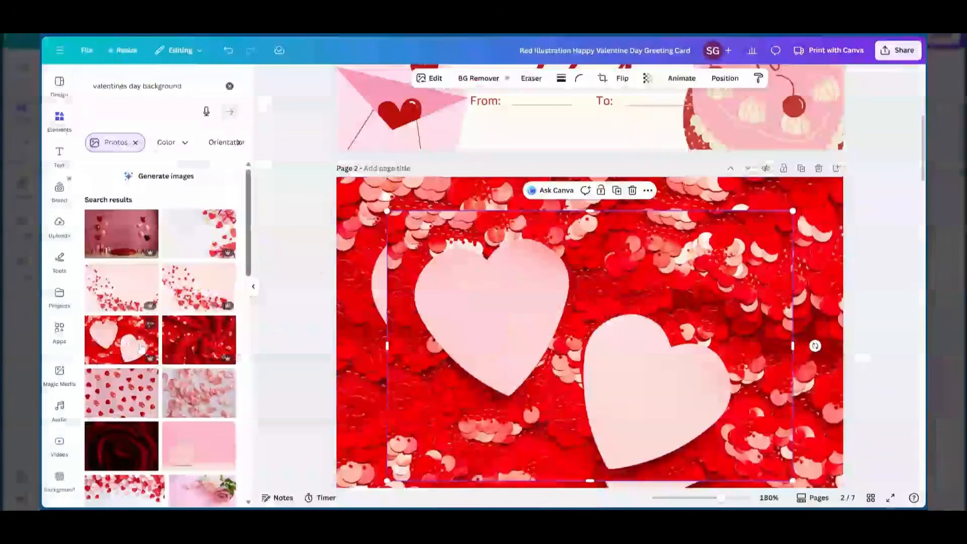
pyautogui.rightClick(593, 242)
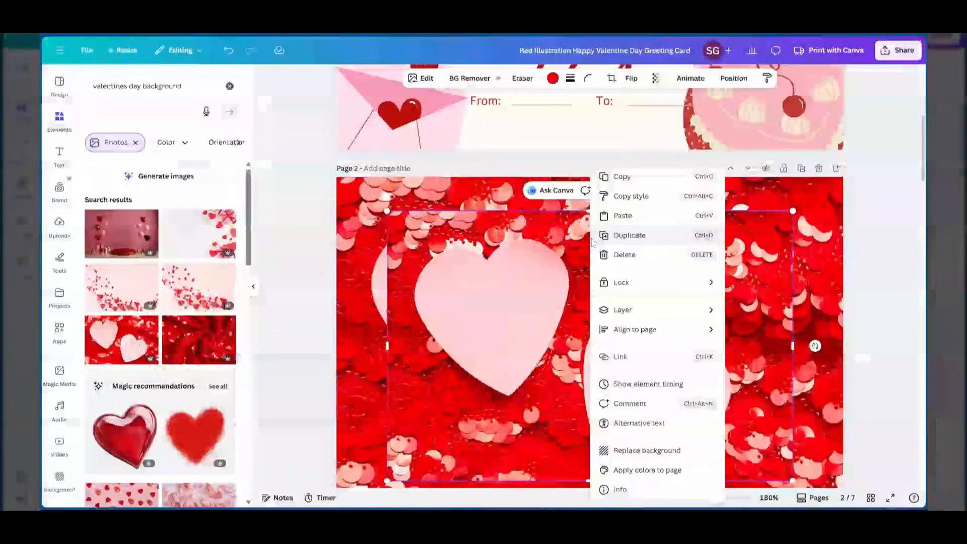
pyautogui.click(657, 450)
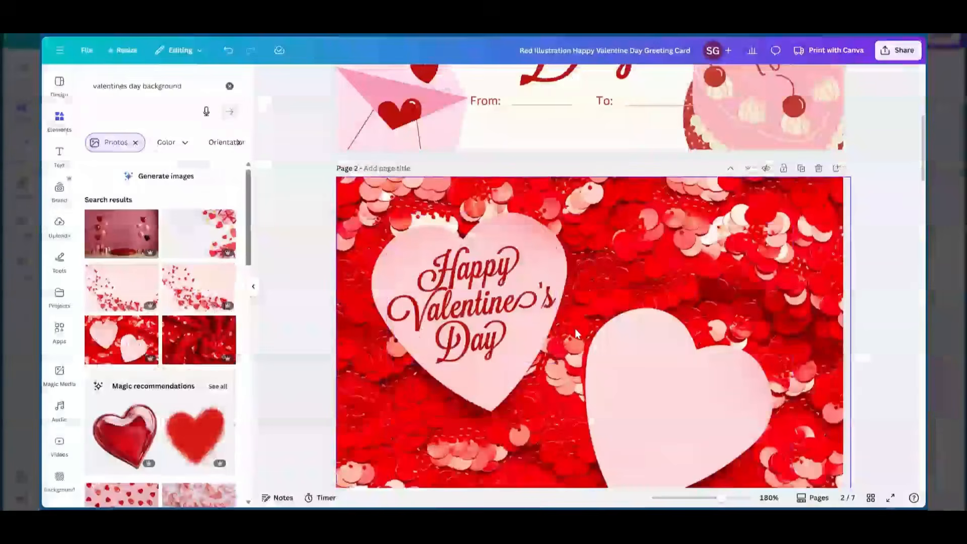
pyautogui.scroll(-1, 576, 329)
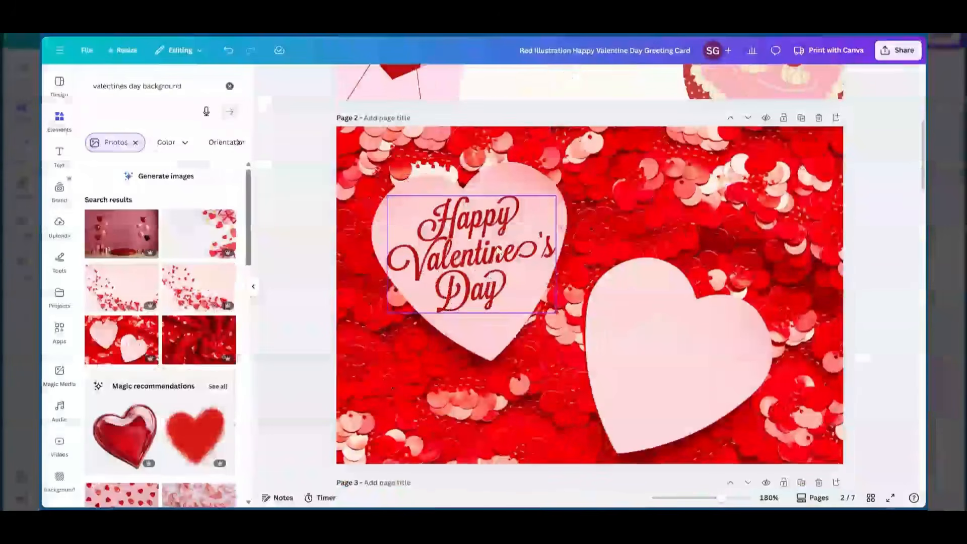
pyautogui.moveTo(463, 246)
pyautogui.mouseDown()
pyautogui.moveTo(449, 239)
pyautogui.moveTo(457, 246)
pyautogui.mouseUp()
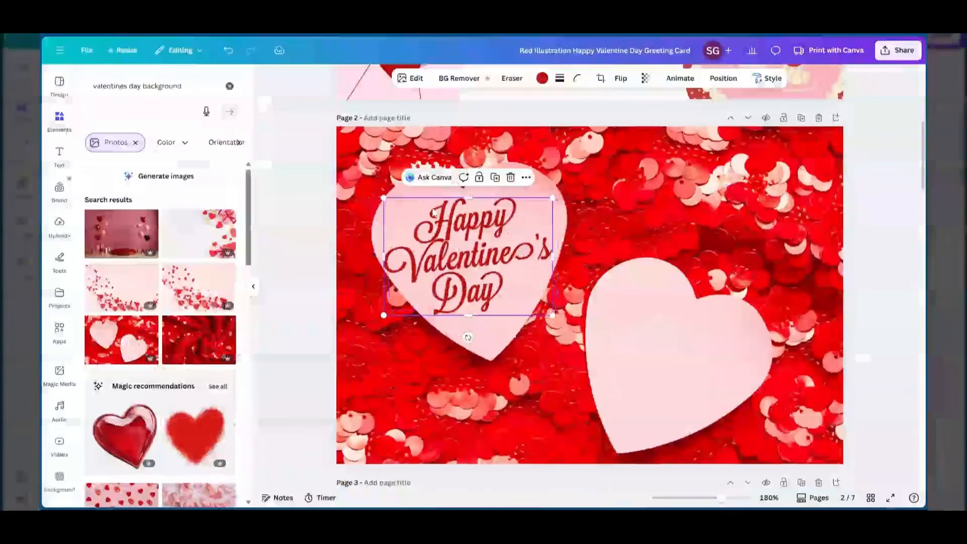
# Step: Add a heading text to page 2 and set its font to Leckerli One from the handwriting fonts
pyautogui.click(60, 156)
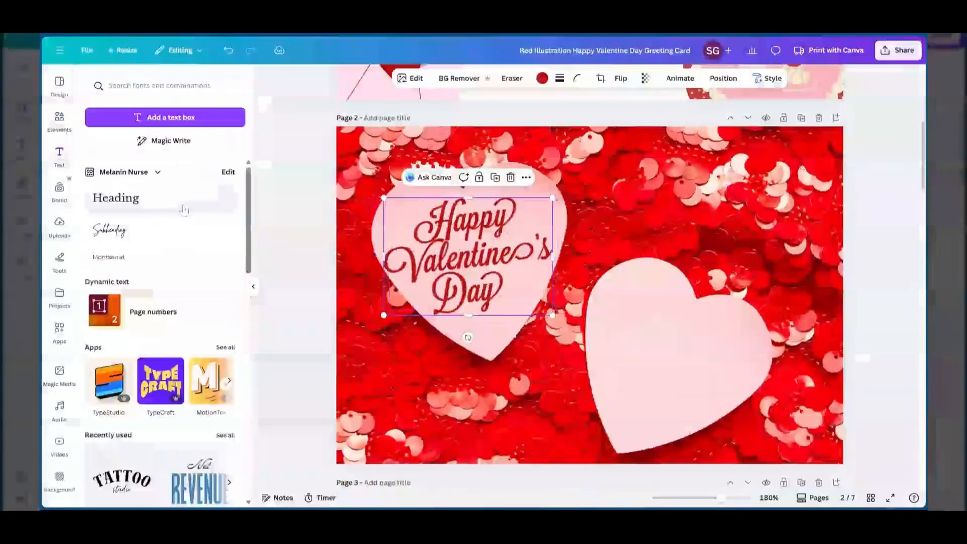
pyautogui.click(158, 199)
pyautogui.click(416, 80)
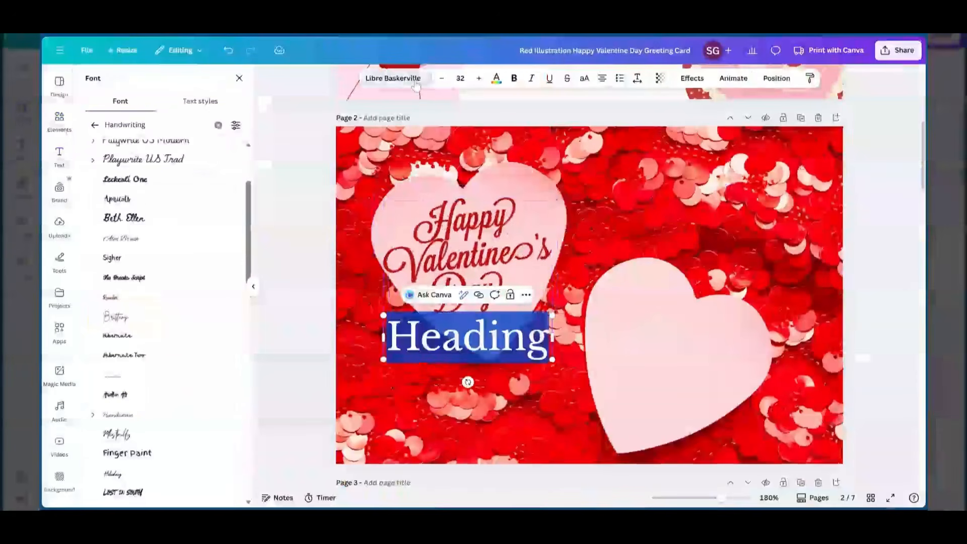
pyautogui.click(95, 125)
pyautogui.click(112, 149)
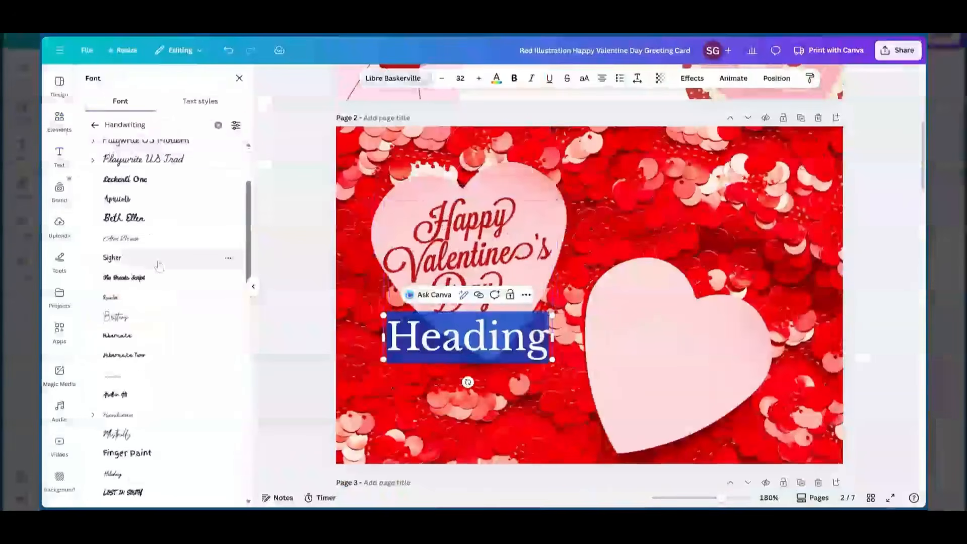
pyautogui.scroll(3, 159, 265)
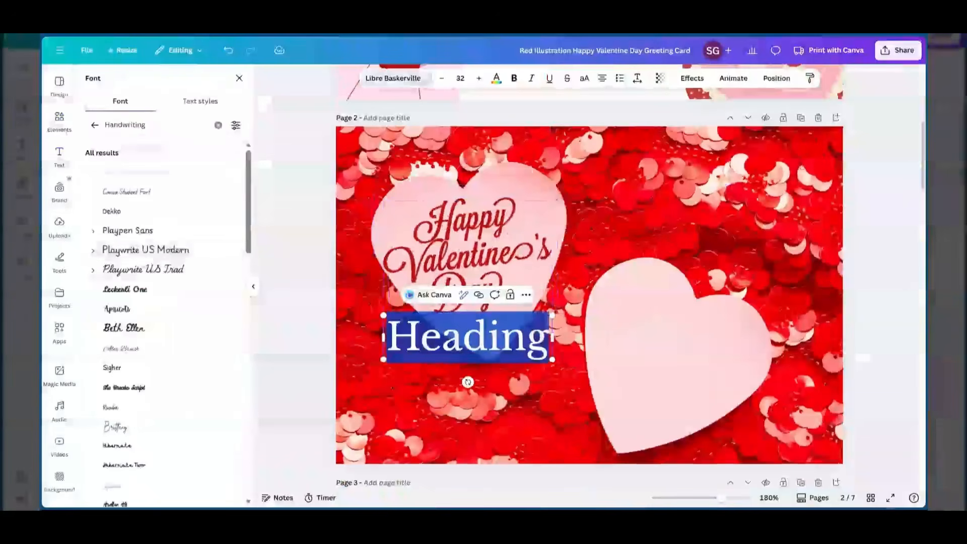
pyautogui.click(150, 292)
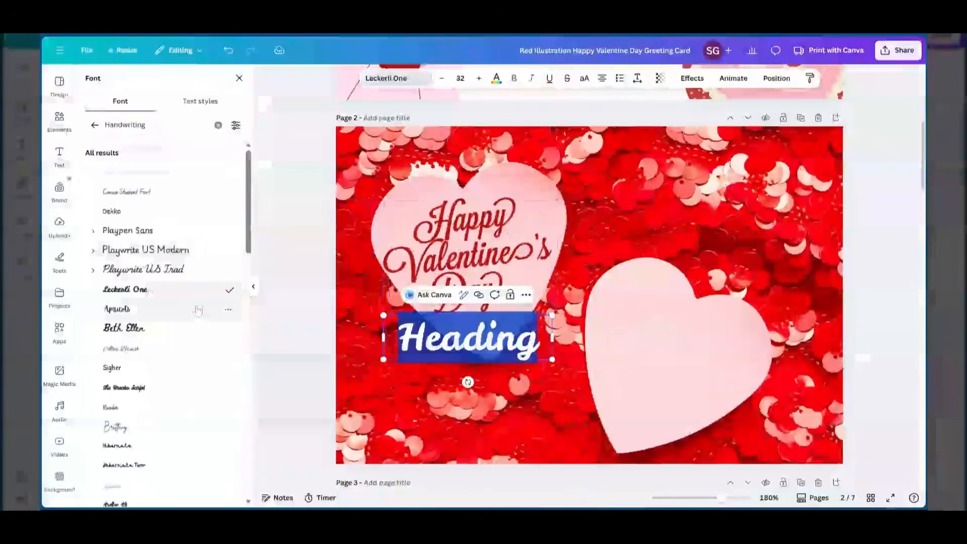
pyautogui.click(591, 243)
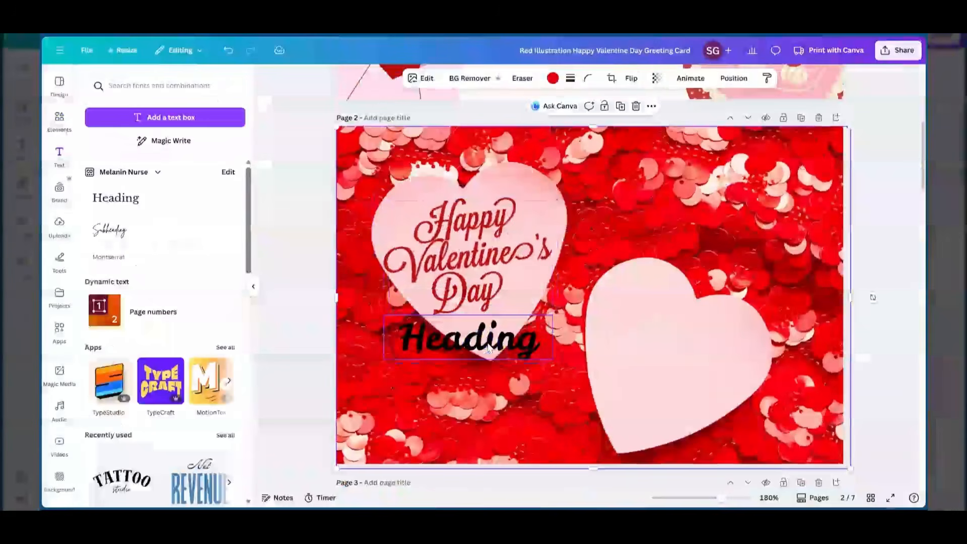
# Step: Move the heading onto the empty pink heart and replace its text with "Happy Valentine's Day!"
pyautogui.moveTo(487, 348); pyautogui.dragTo(679, 325)
pyautogui.doubleClick(680, 325)
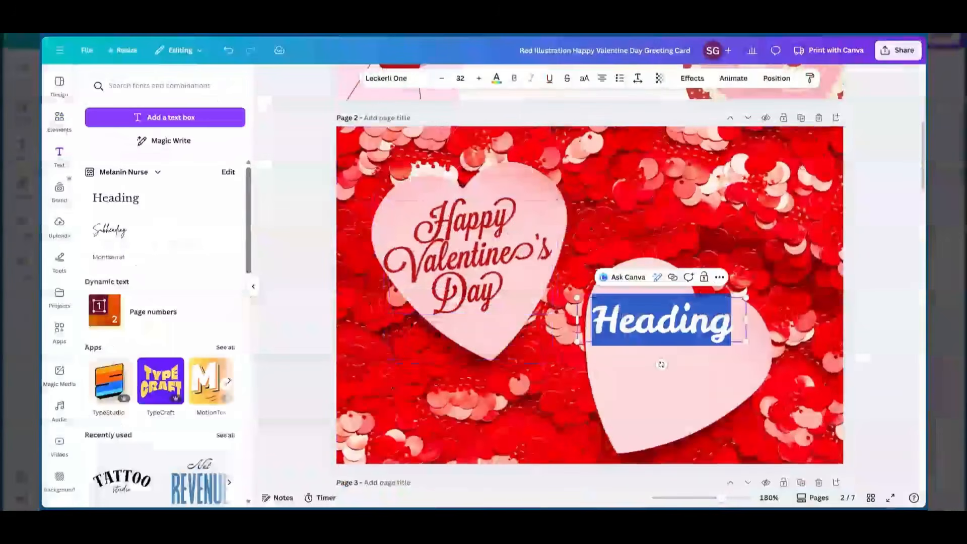
pyautogui.write('Happy')
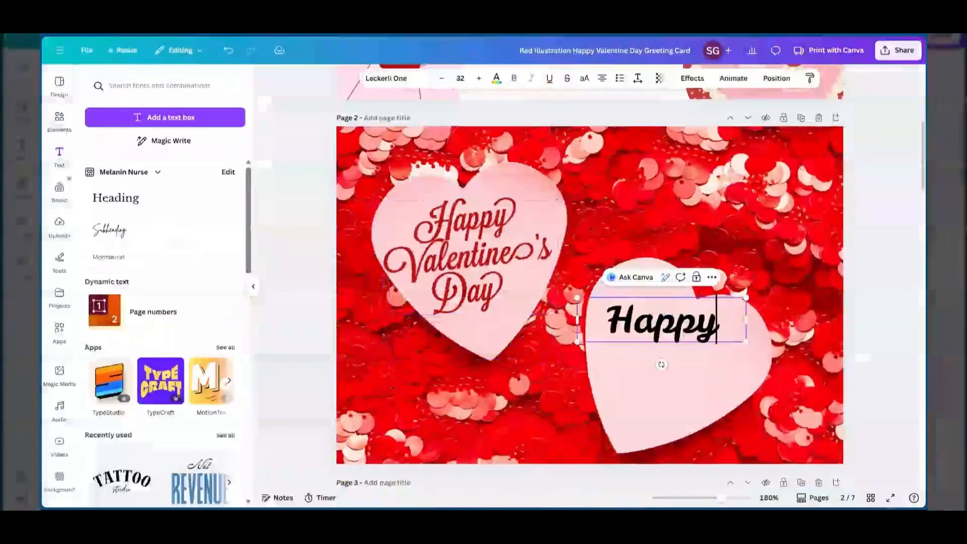
pyautogui.write(' Valentin')
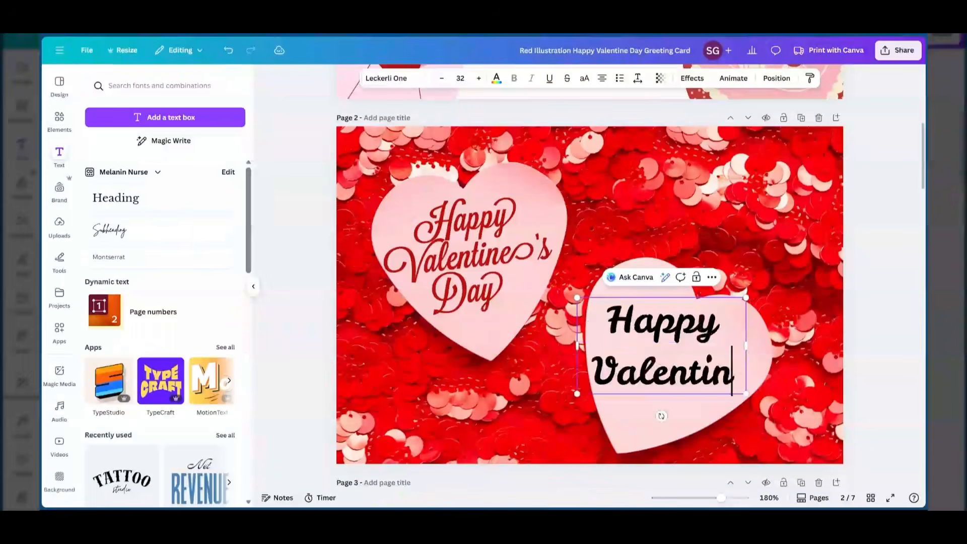
pyautogui.write('e')
pyautogui.write("'s")
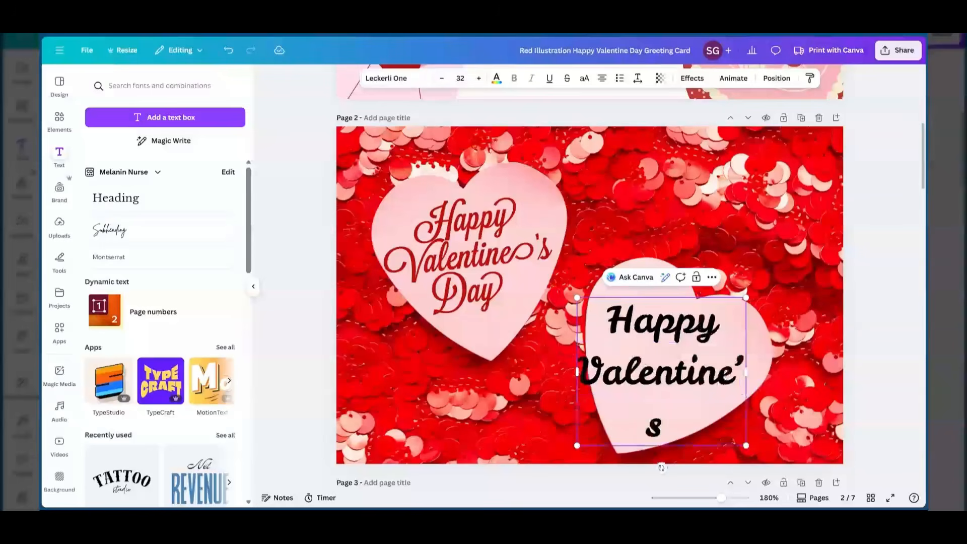
pyautogui.write(' Day!')
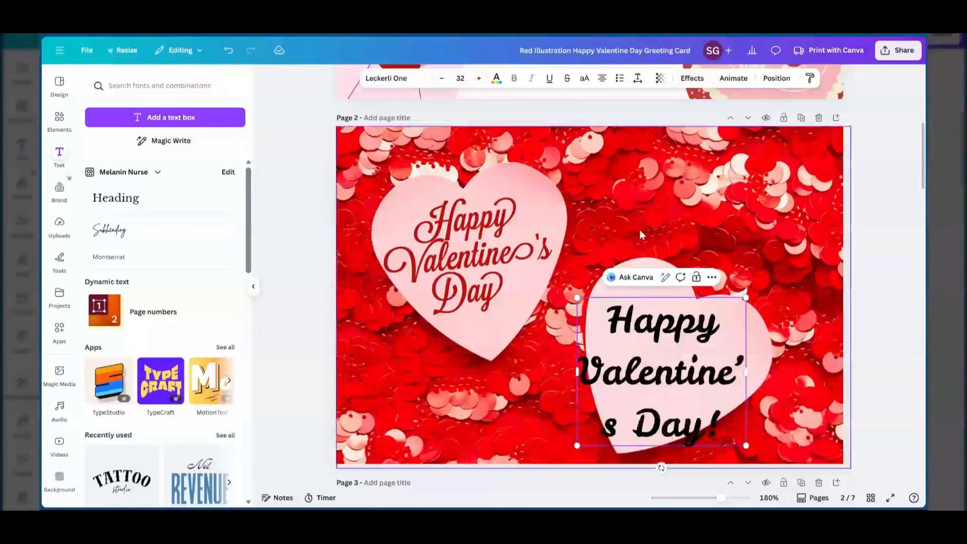
# Step: Recolor the entire new "Happy Valentine's Day!" text with a red from the document colors
pyautogui.click(496, 80)
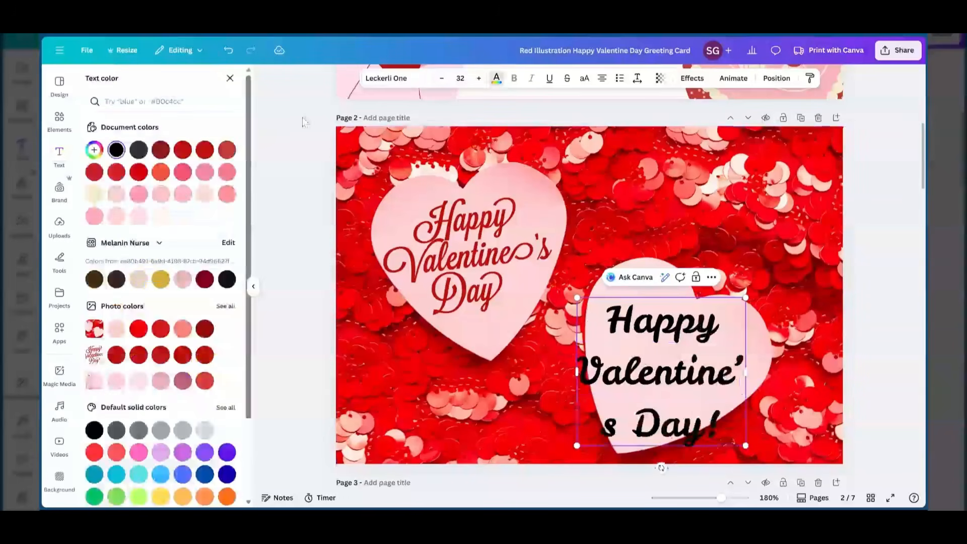
pyautogui.click(93, 173)
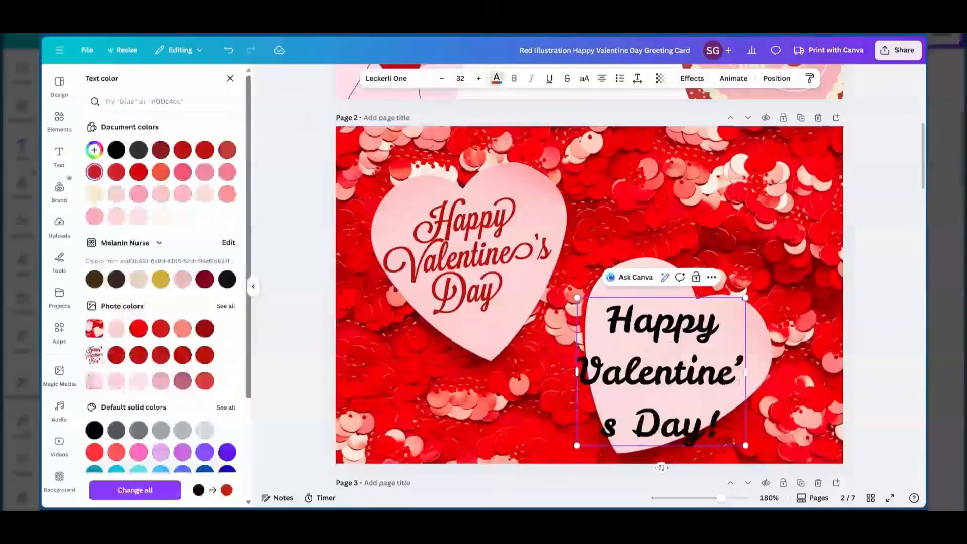
pyautogui.hotkey('ctrl', 'a')
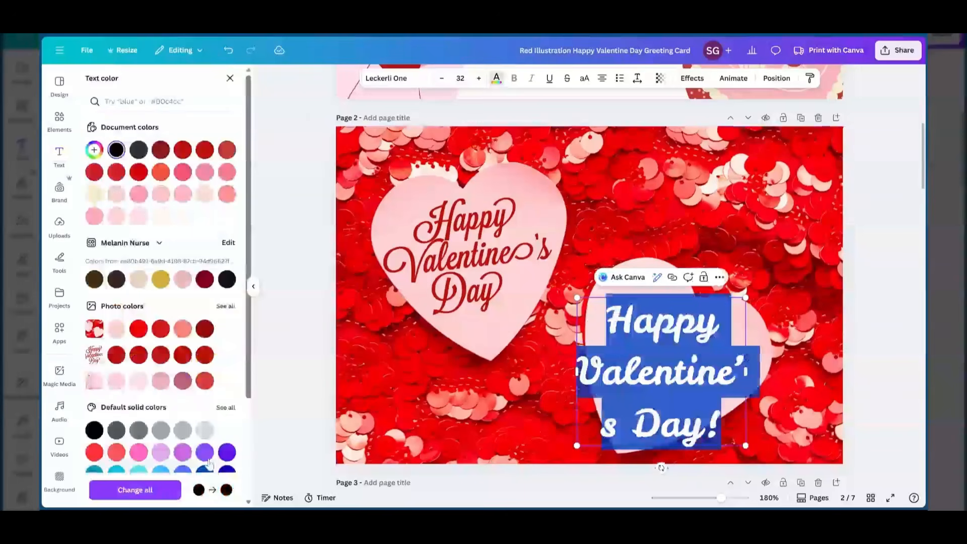
pyautogui.click(93, 174)
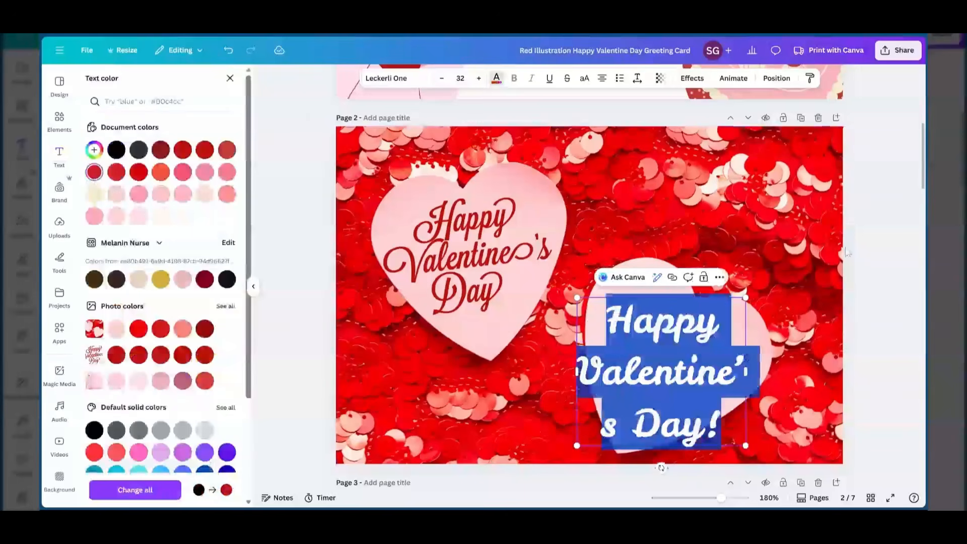
pyautogui.click(847, 250)
# Step: Widen the red "Happy Valentine's Day!" text box, scale its text down to size 22.1, and center it on the lower pink heart
pyautogui.click(722, 366)
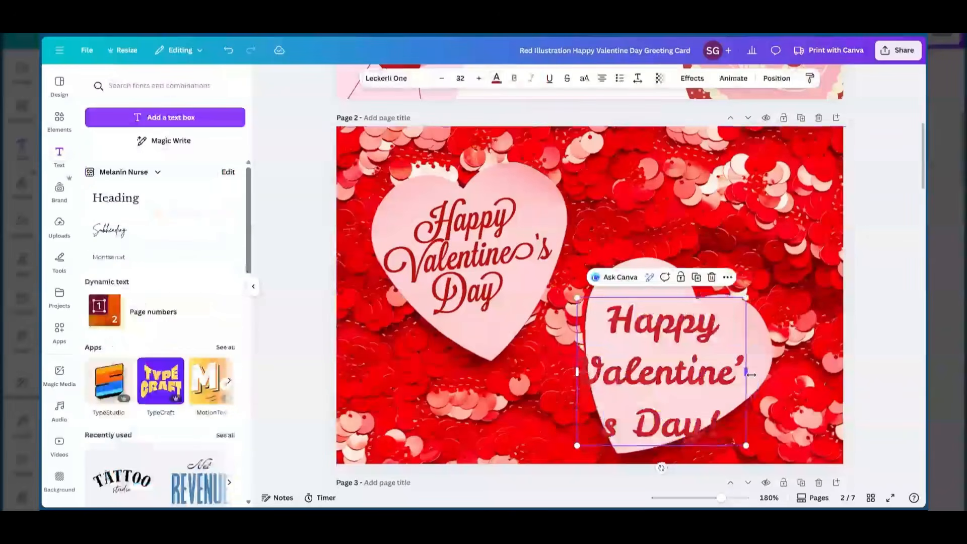
pyautogui.moveTo(751, 374); pyautogui.dragTo(813, 360)
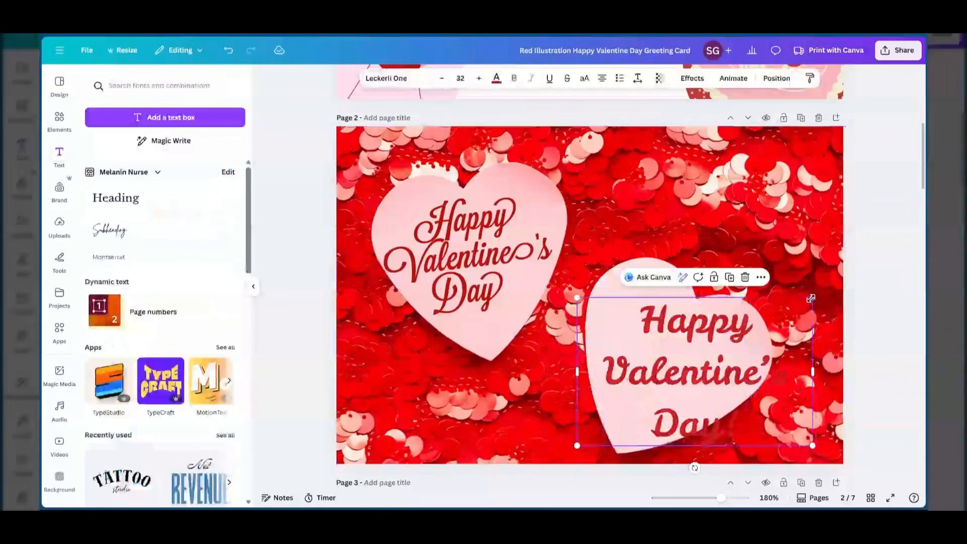
pyautogui.moveTo(811, 298); pyautogui.dragTo(740, 343)
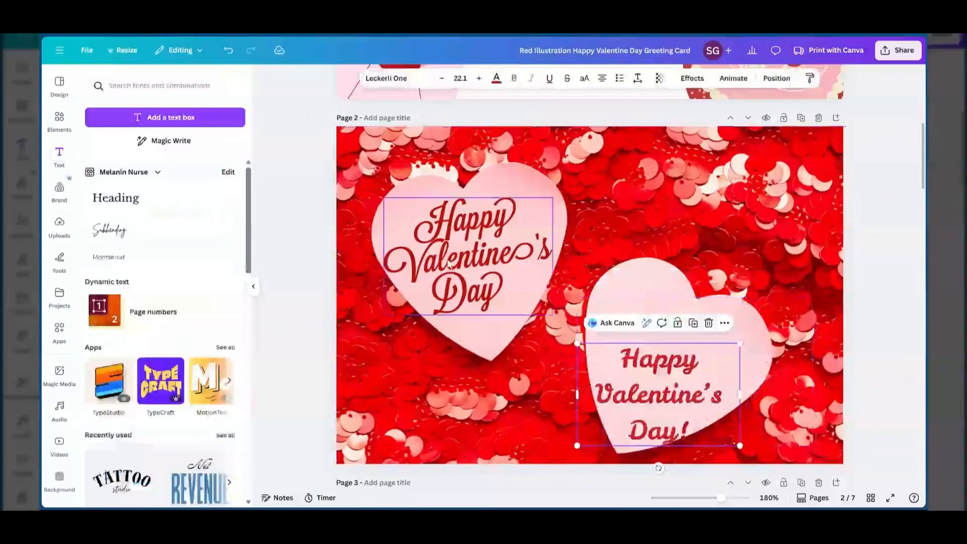
pyautogui.moveTo(664, 397); pyautogui.dragTo(672, 355)
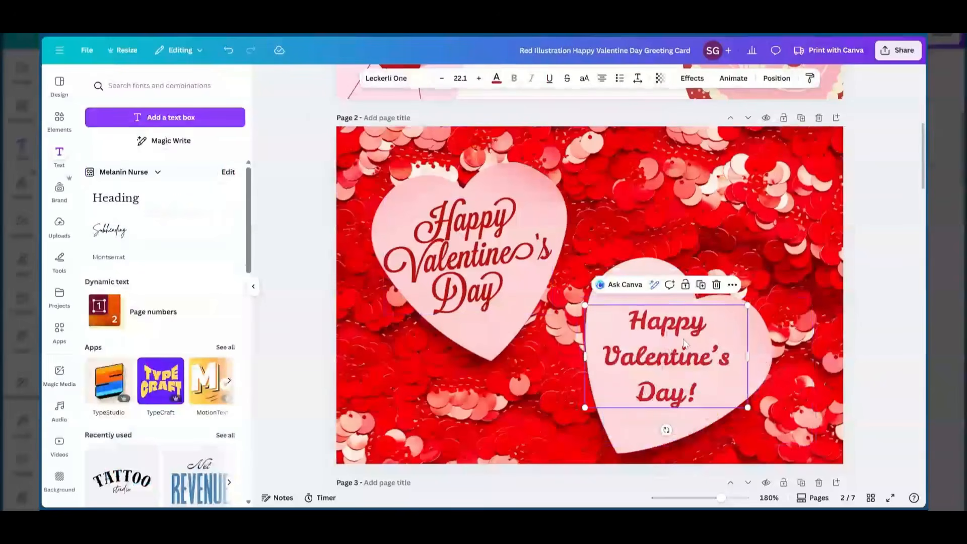
pyautogui.click(692, 390)
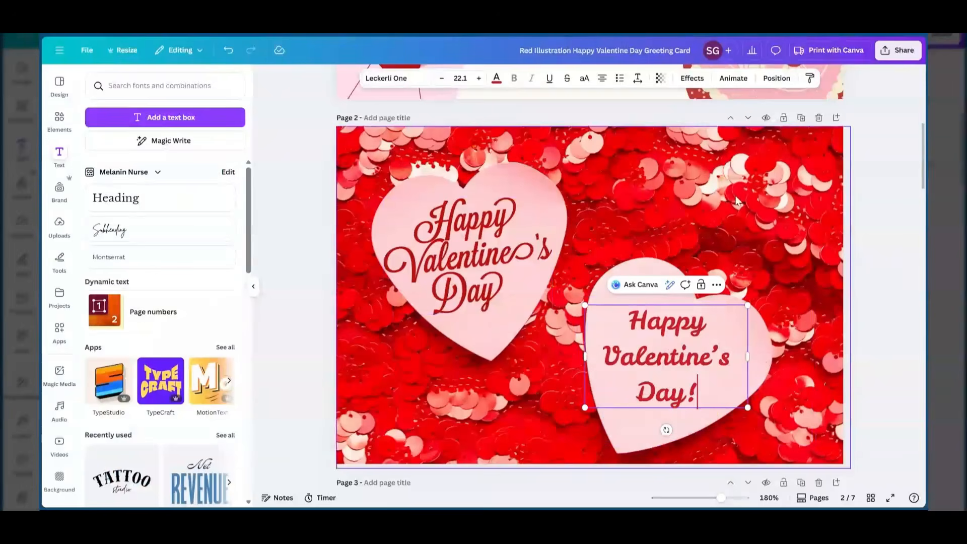
# Step: Add a blank page after page 2 and, after trying several pink and red shades, set its background to white (#ffffff)
pyautogui.scroll(-1, 839, 111)
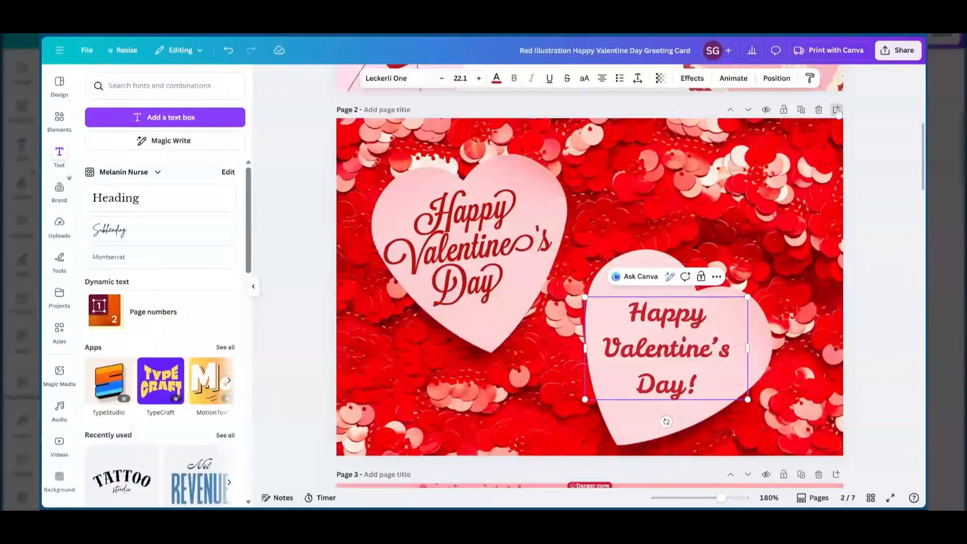
pyautogui.click(837, 110)
pyautogui.click(478, 204)
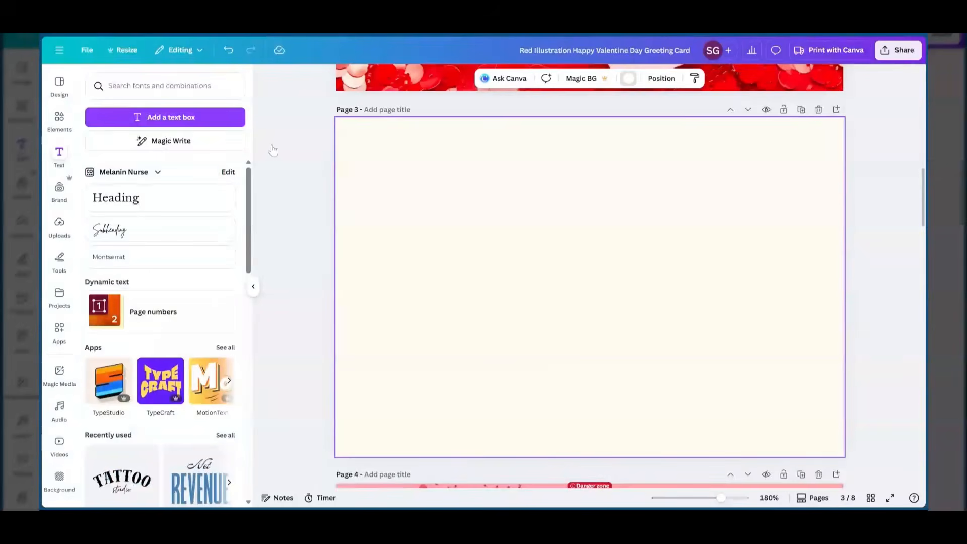
pyautogui.click(139, 217)
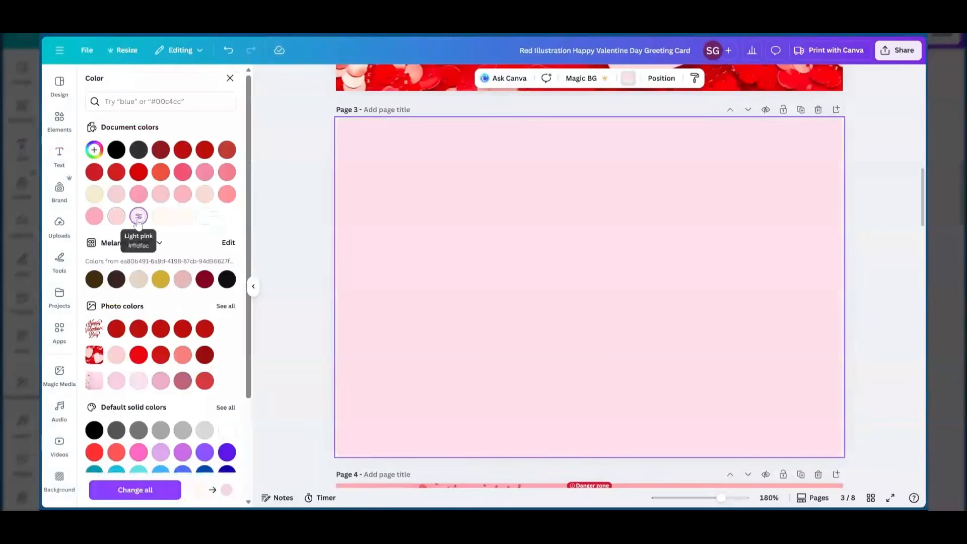
pyautogui.click(94, 217)
pyautogui.click(138, 195)
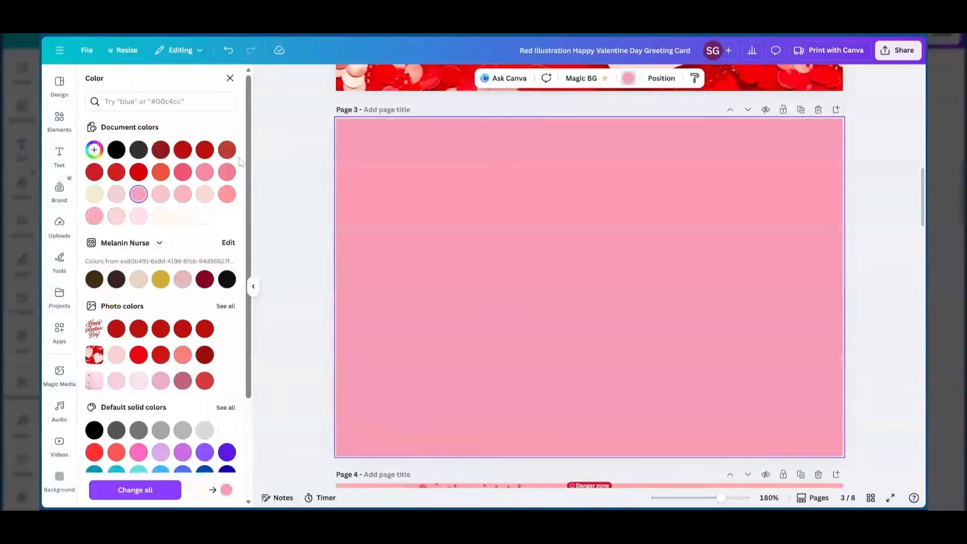
pyautogui.click(183, 173)
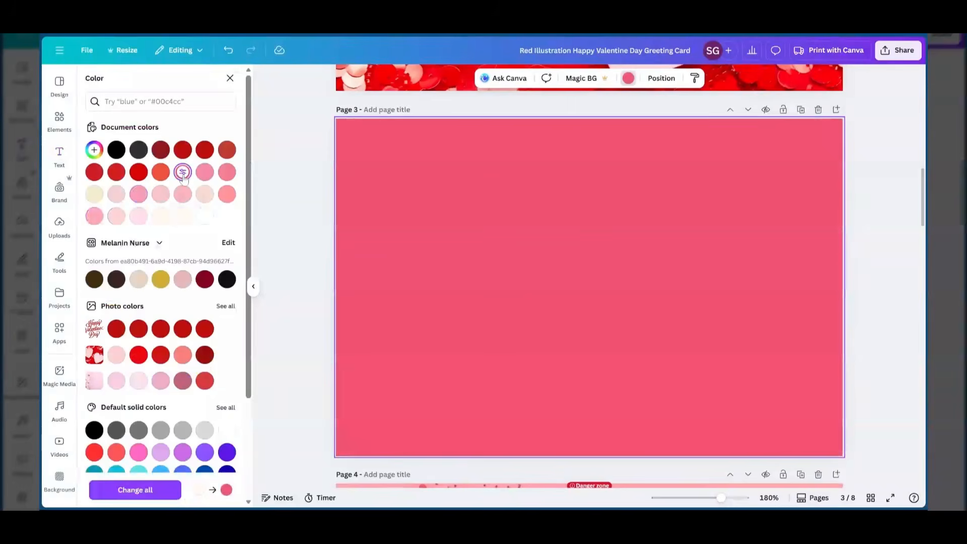
pyautogui.click(92, 176)
pyautogui.click(204, 218)
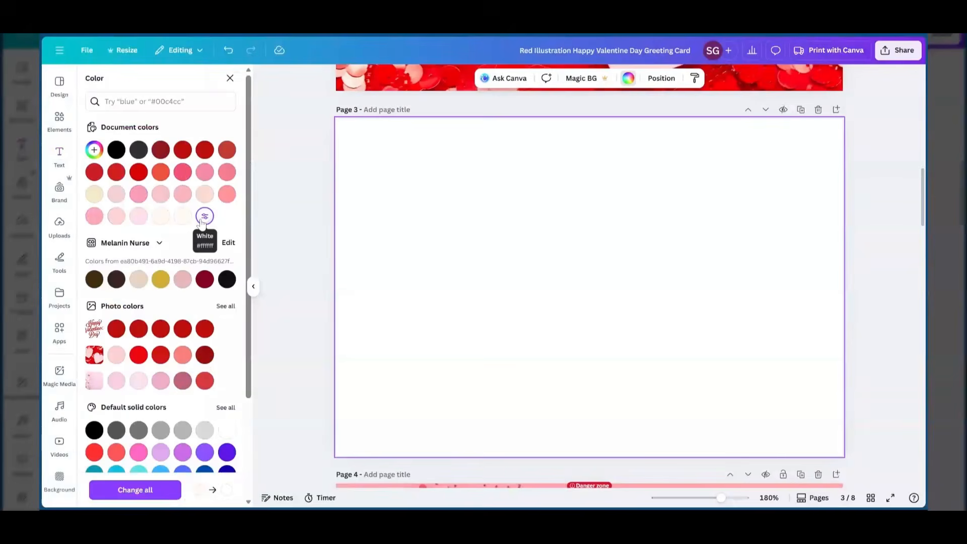
# Step: Add a heading text to the white page 3 and move it to the page's upper-left area
pyautogui.click(59, 156)
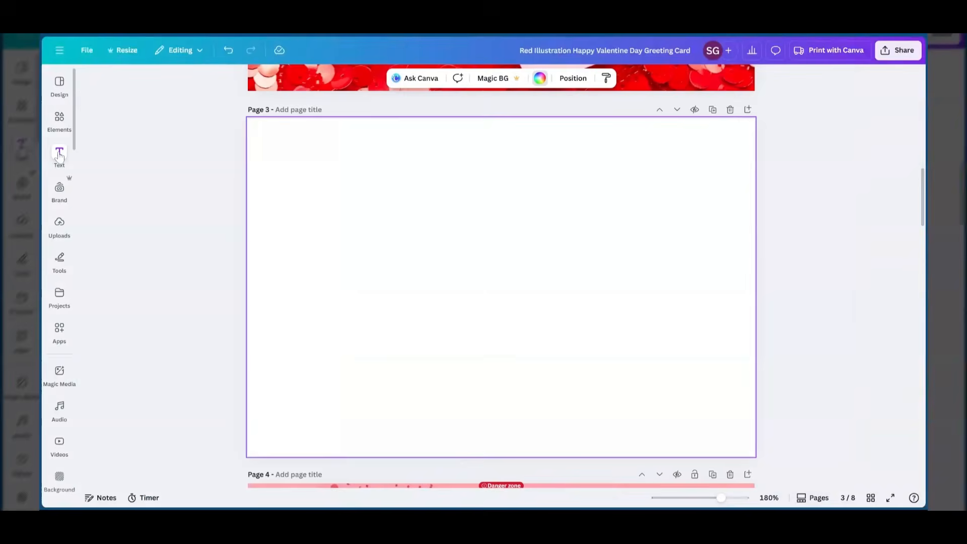
pyautogui.click(59, 156)
pyautogui.click(129, 199)
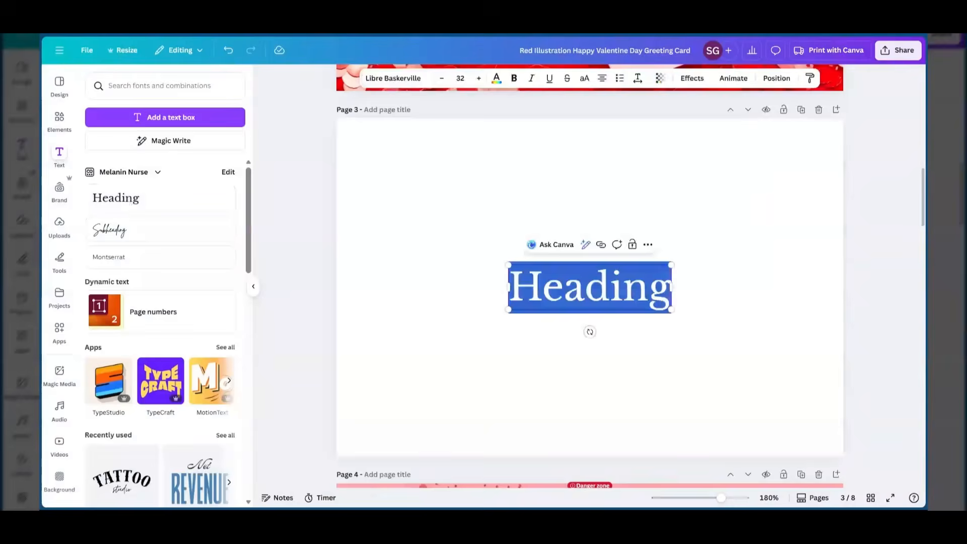
pyautogui.click(715, 302)
pyautogui.moveTo(631, 289); pyautogui.dragTo(492, 172)
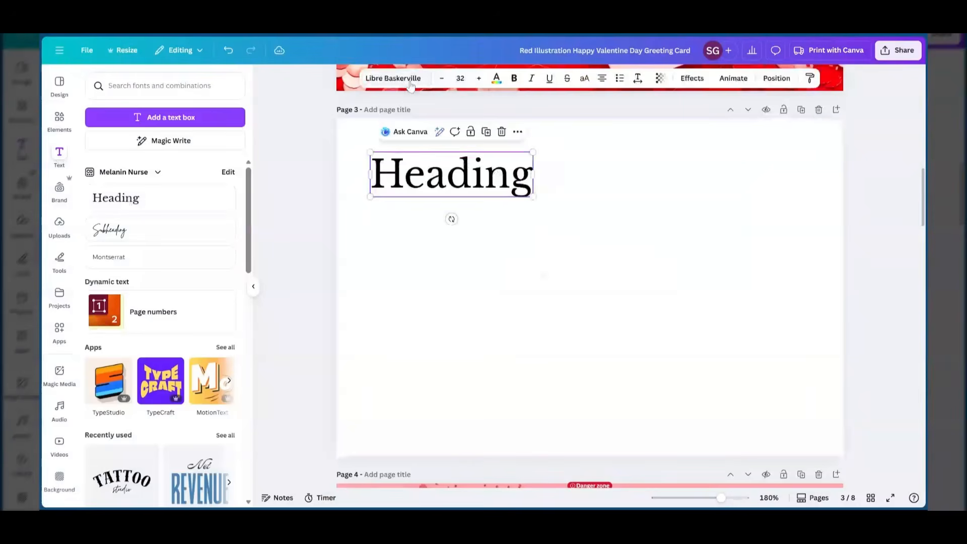
# Step: Set the heading's font to Brittany from the handwriting fonts and replace its text with "To the love of my life, I could"
pyautogui.click(395, 83)
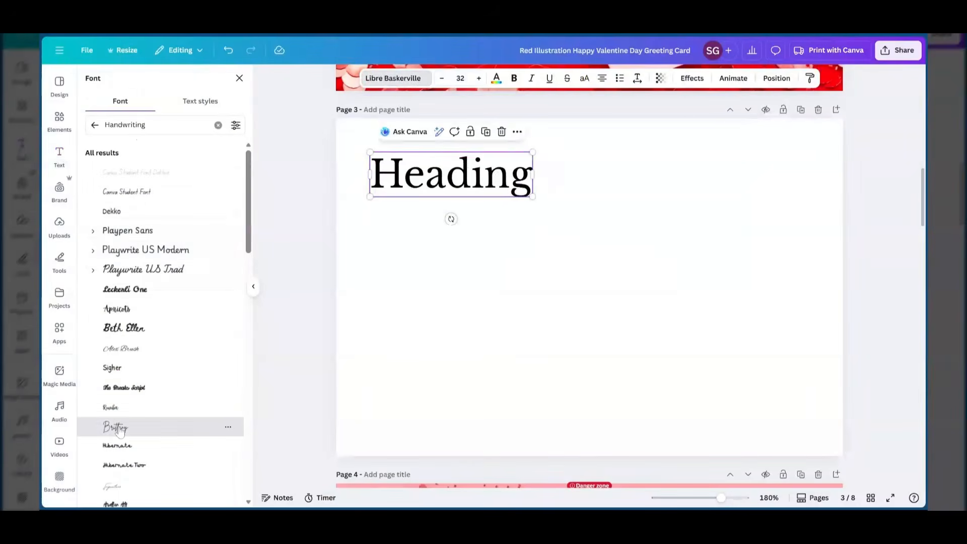
pyautogui.click(120, 429)
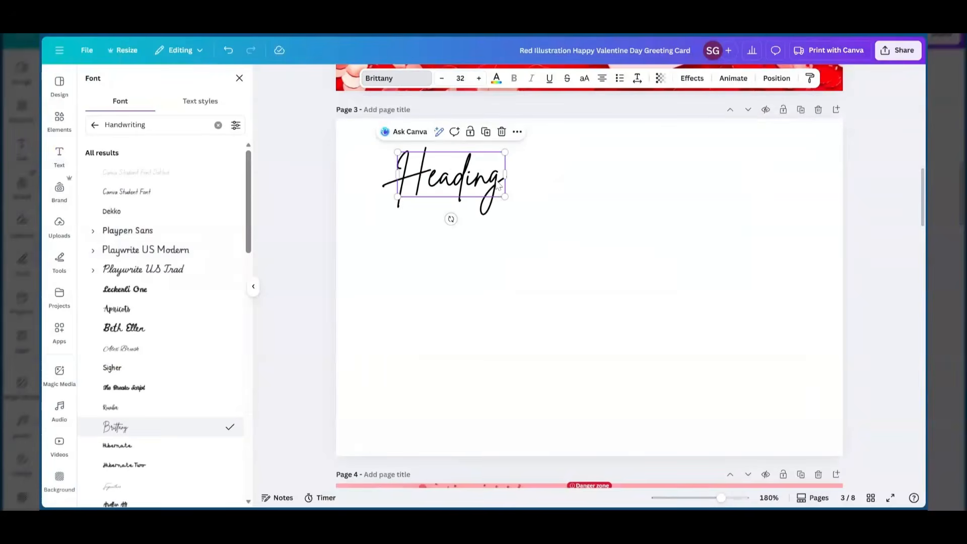
pyautogui.doubleClick(498, 185)
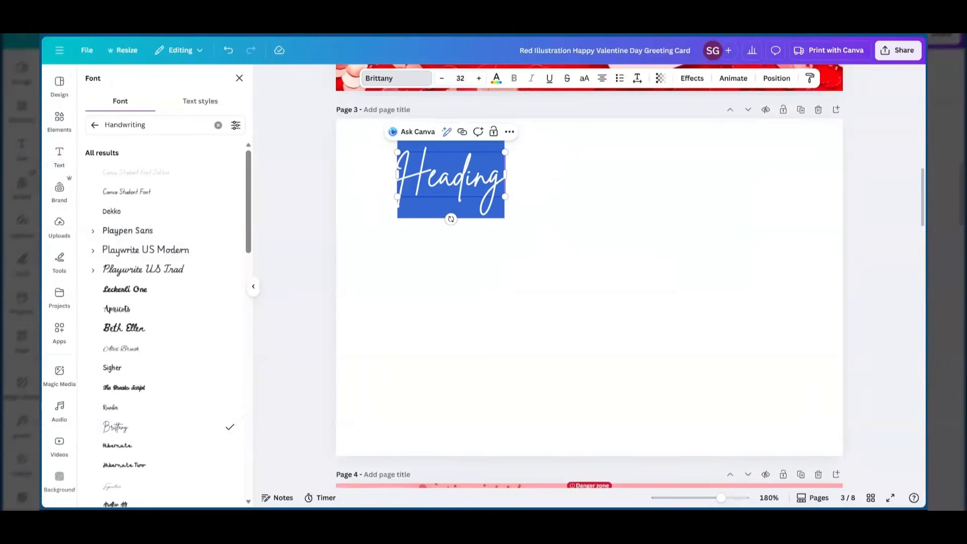
pyautogui.write('To')
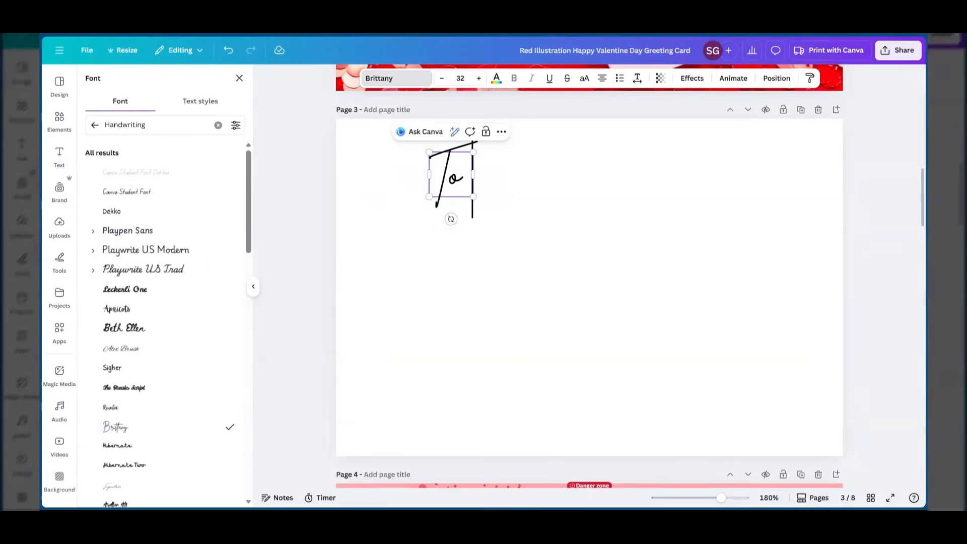
pyautogui.write(' the')
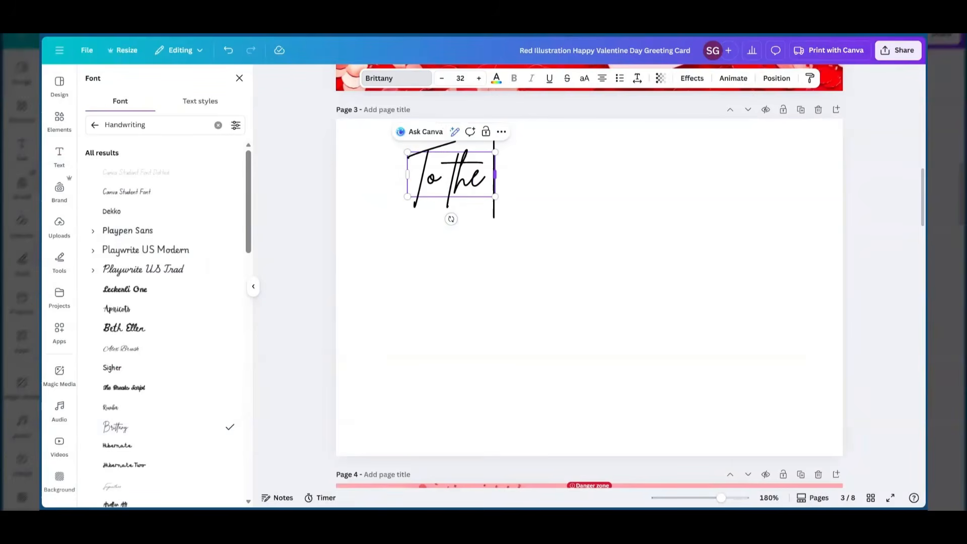
pyautogui.write(' love of my l')
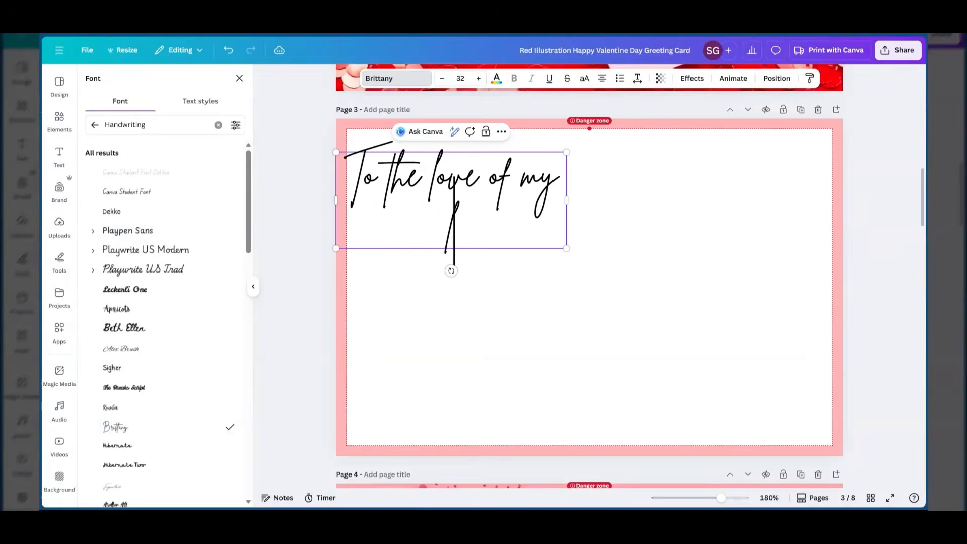
pyautogui.write('ife,')
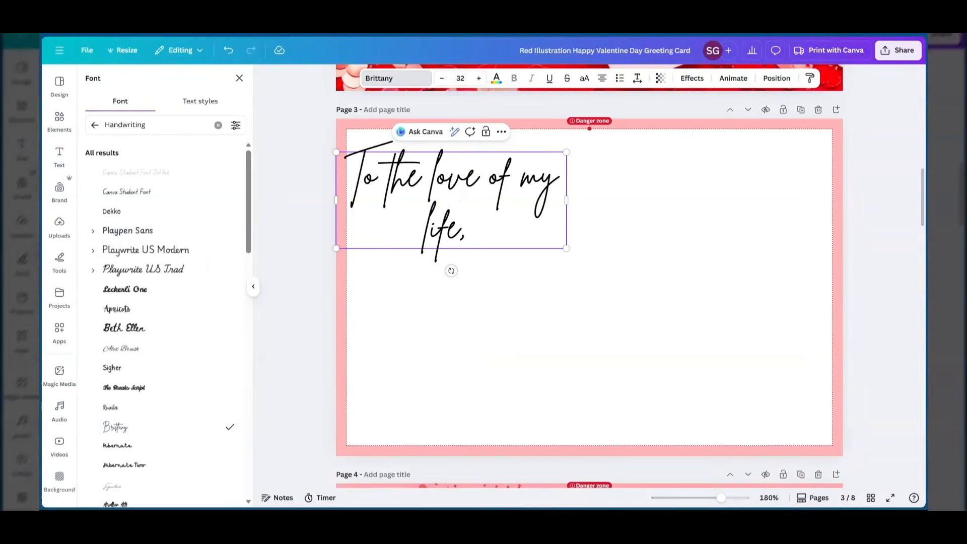
pyautogui.write(' i')
pyautogui.press('BackSpace')
pyautogui.write('I')
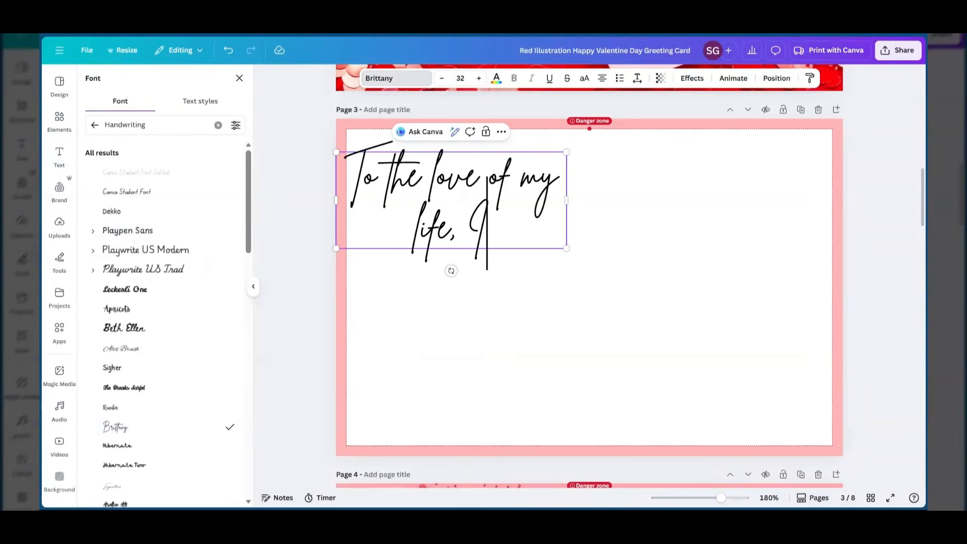
pyautogui.write(' could')
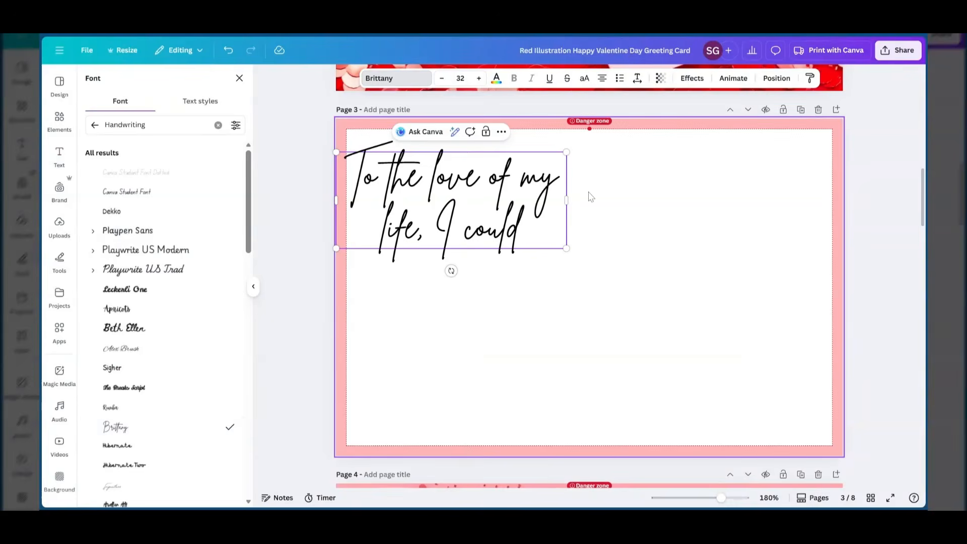
# Step: Resize the greeting on page 3 to a single line at size 17.1 and center it near the top of the page
pyautogui.moveTo(728, 192); pyautogui.dragTo(581, 154)
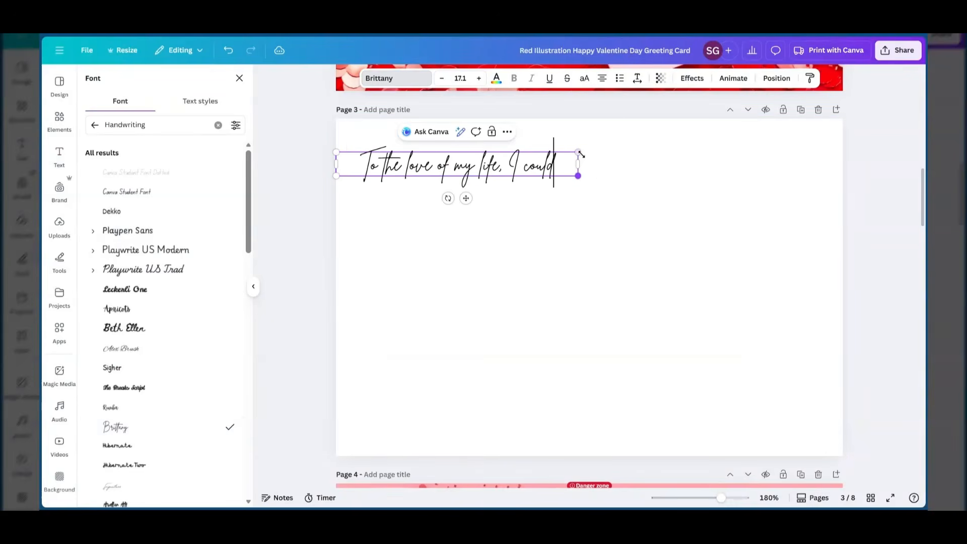
pyautogui.moveTo(465, 198); pyautogui.dragTo(575, 198)
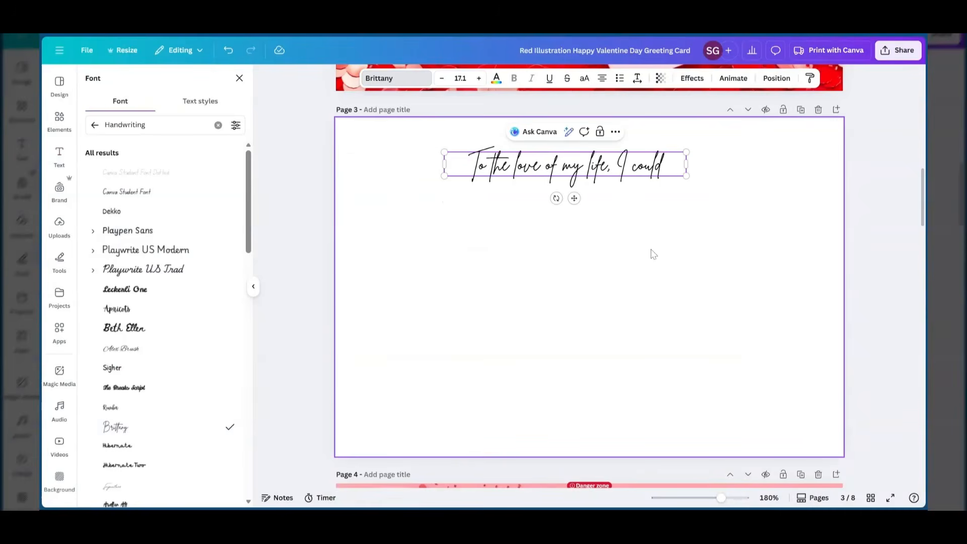
pyautogui.click(655, 254)
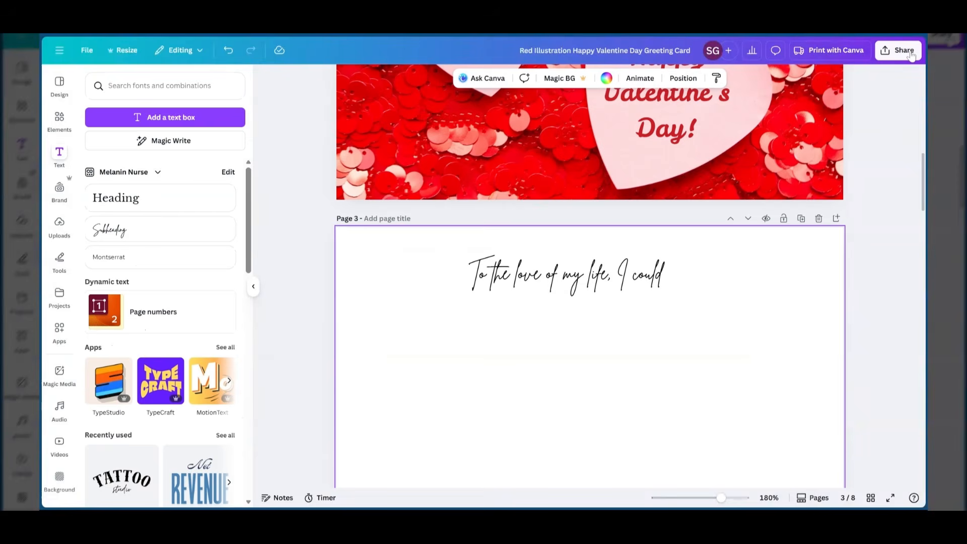
# Step: Open the card printing options for the design and choose page 2 with the pink hearts as the card's front
pyautogui.click(835, 60)
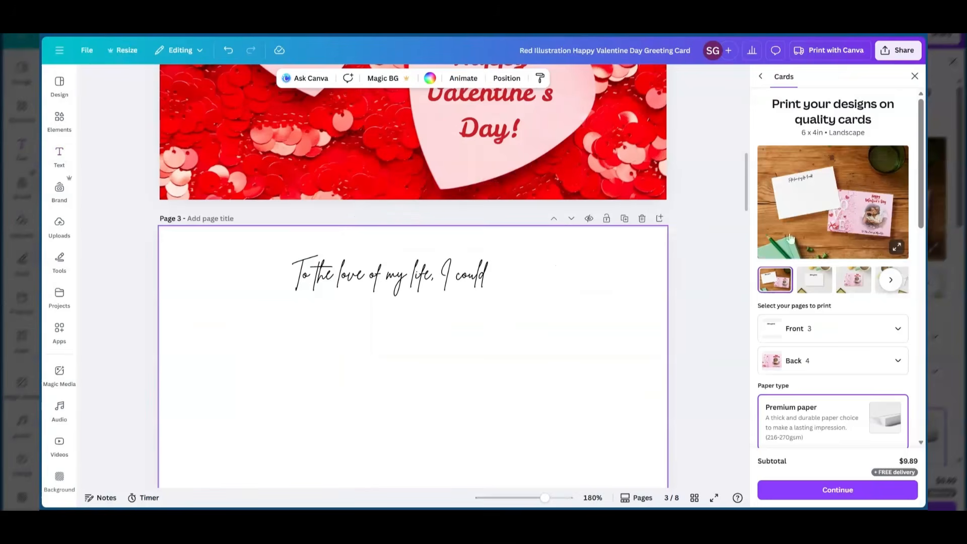
pyautogui.scroll(1, 555, 176)
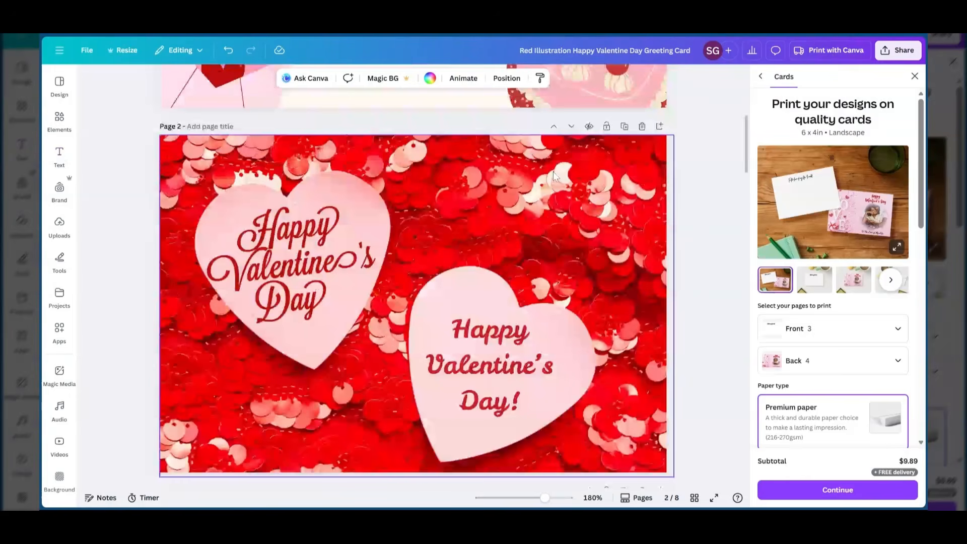
pyautogui.click(589, 176)
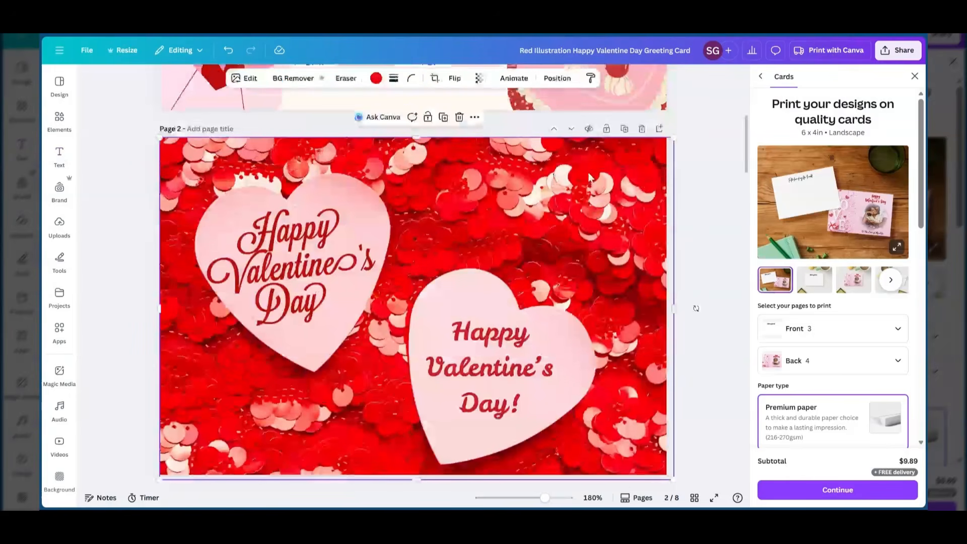
pyautogui.click(817, 293)
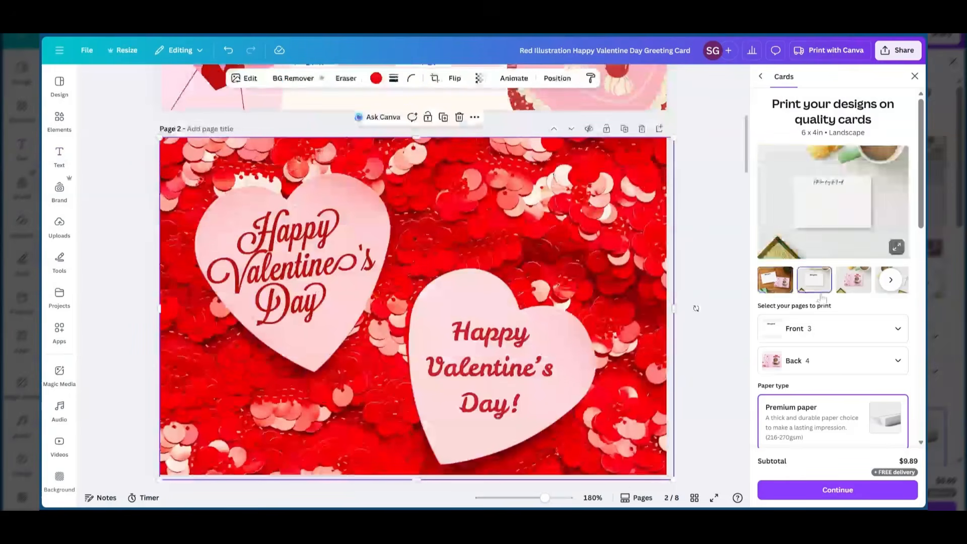
pyautogui.click(828, 336)
pyautogui.click(811, 420)
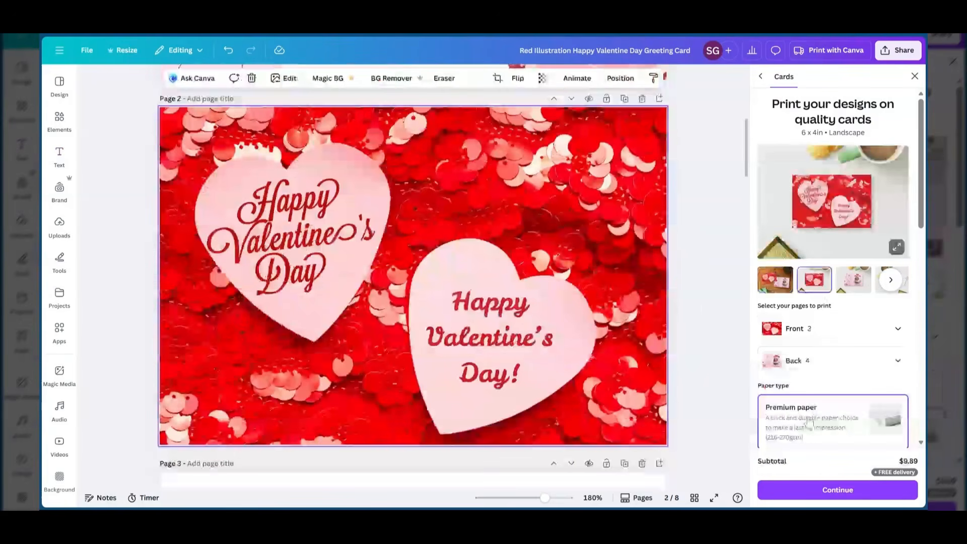
# Step: Choose page 3 as the card's back, preview both sides, and review the paper, finish, corner and quantity options
pyautogui.click(806, 361)
pyautogui.scroll(1, 801, 477)
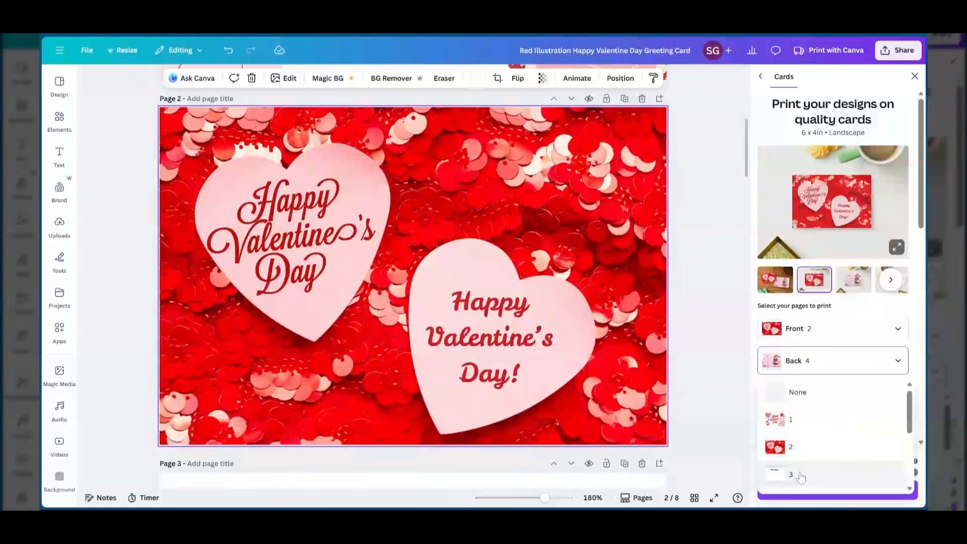
pyautogui.click(801, 477)
pyautogui.click(848, 289)
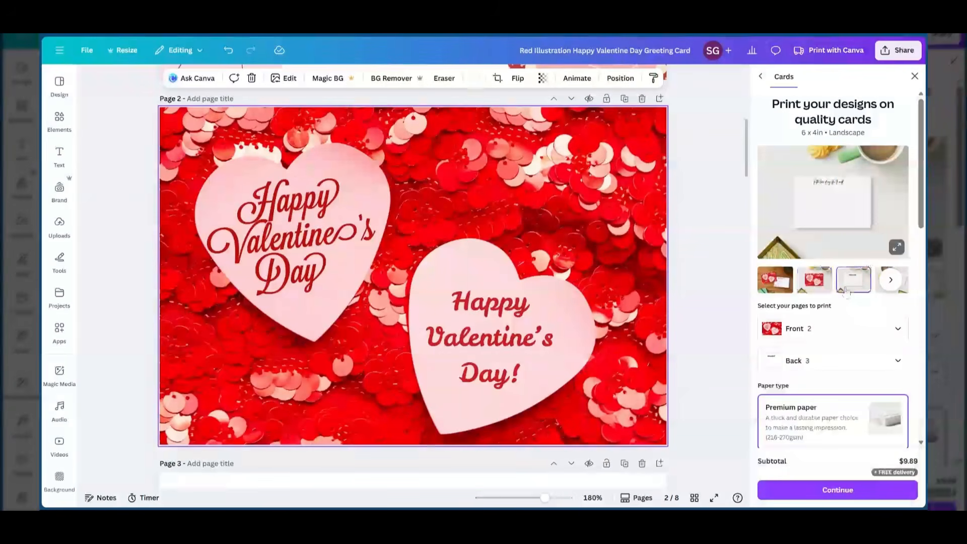
pyautogui.click(817, 284)
pyautogui.scroll(-2, 831, 317)
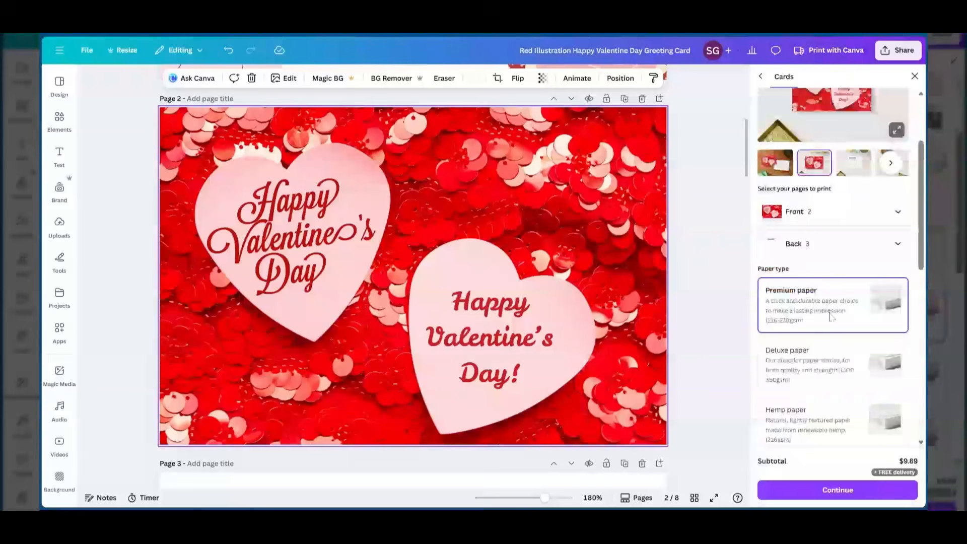
pyautogui.scroll(-5, 832, 317)
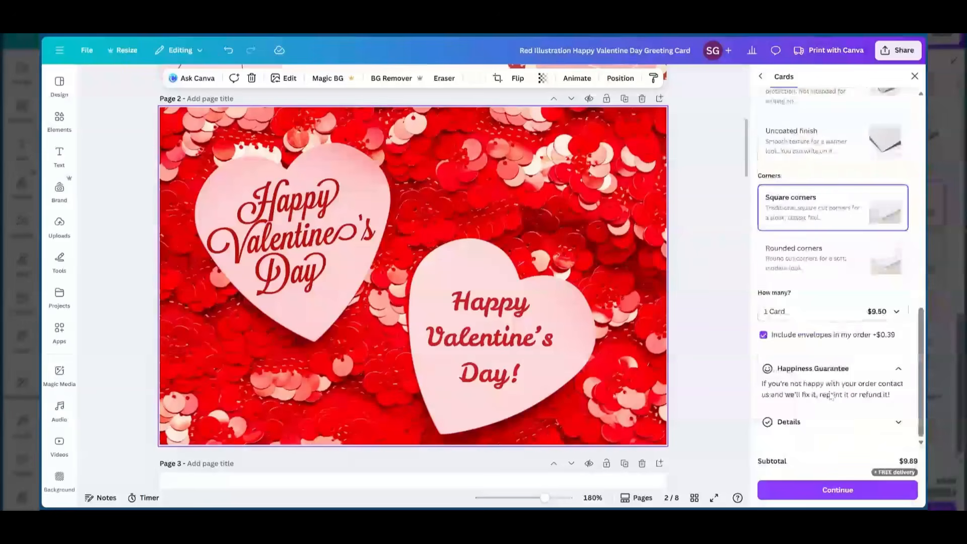
# Step: Review the card's finish, paper type and page selection options again, and close the card printing options
pyautogui.scroll(4, 838, 346)
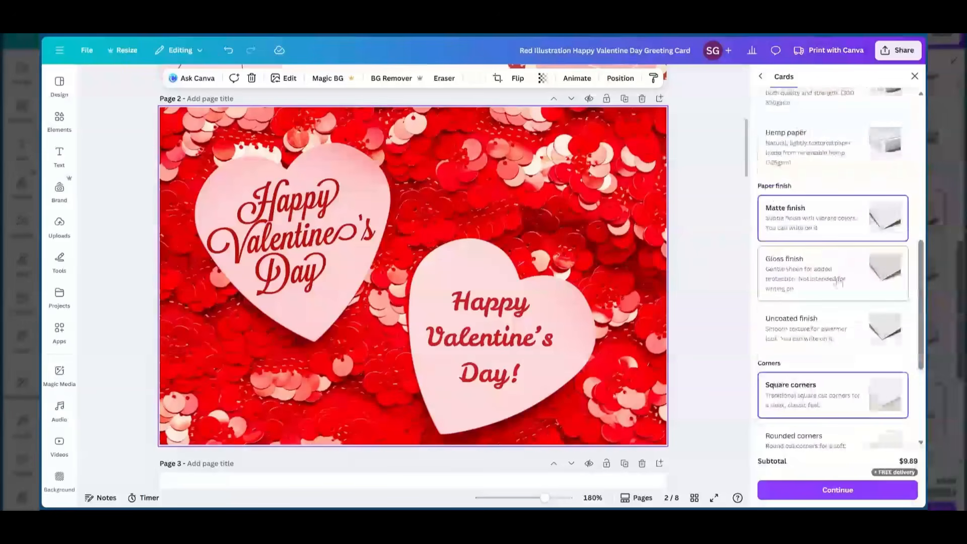
pyautogui.scroll(2, 840, 281)
pyautogui.scroll(5, 805, 192)
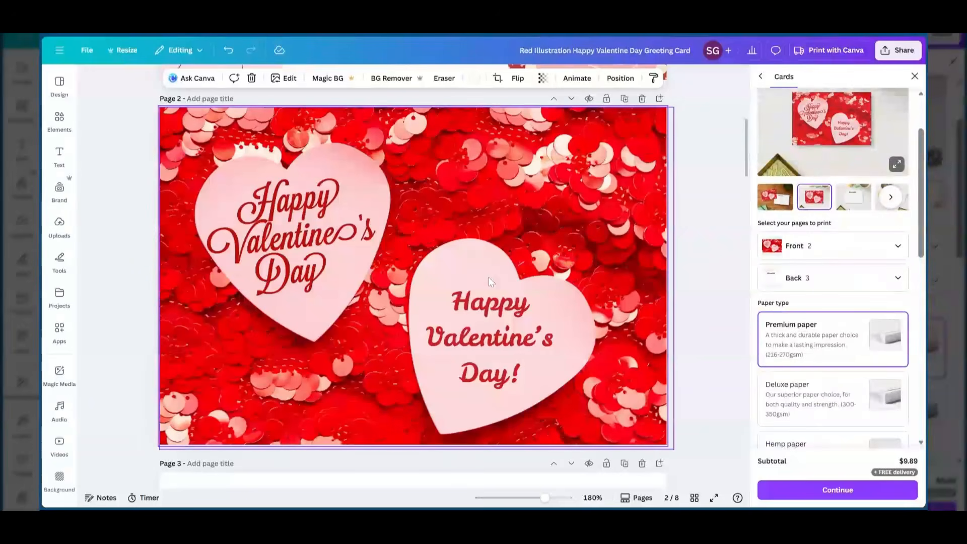
pyautogui.click(915, 77)
# Step: Look over the message on page 3 and the LOVE design with the couple photo on page 4
pyautogui.scroll(-4, 471, 259)
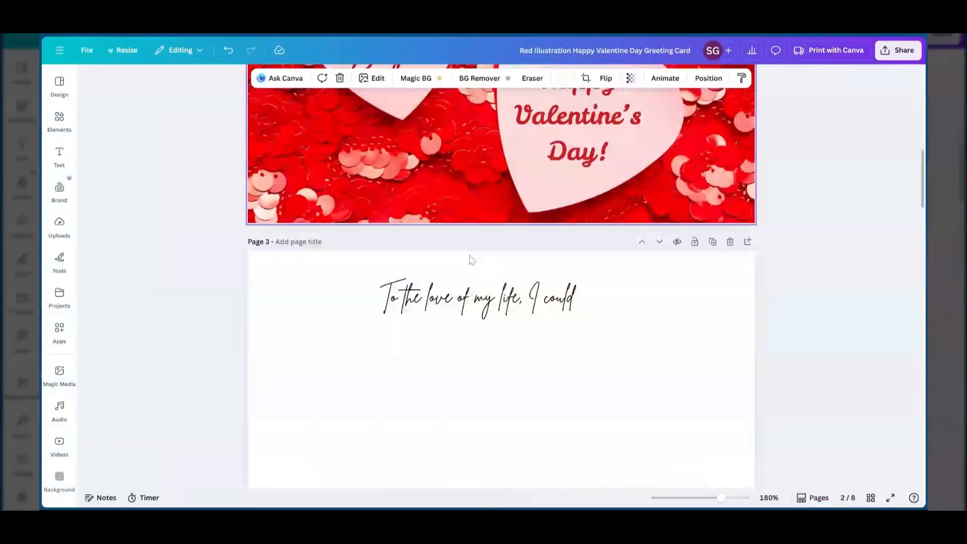
pyautogui.scroll(-2, 471, 260)
pyautogui.scroll(-5, 502, 277)
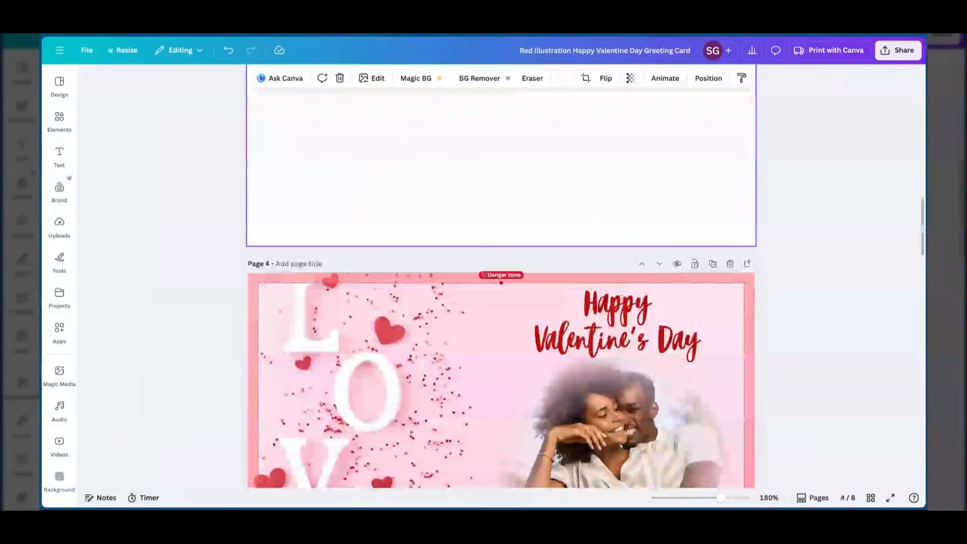
pyautogui.scroll(-1, 464, 220)
pyautogui.scroll(-3, 466, 223)
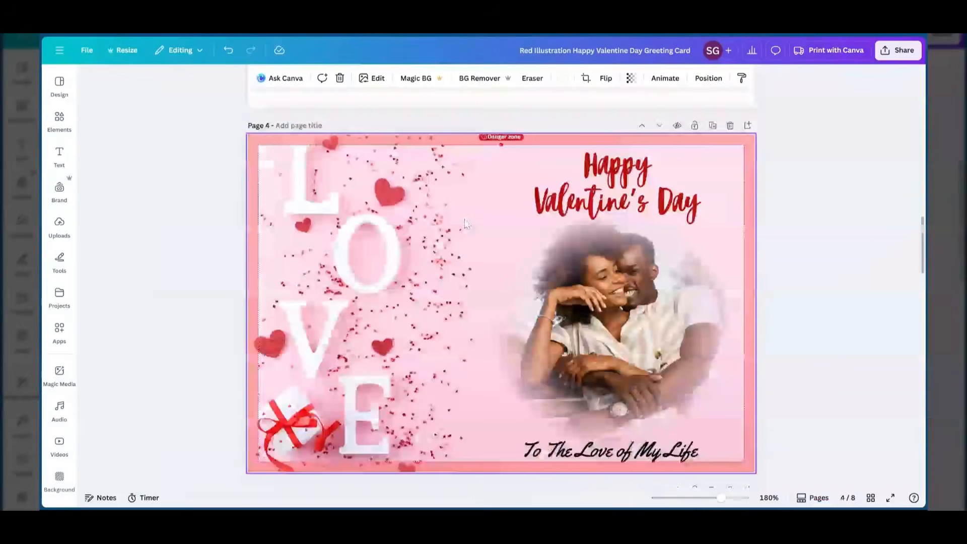
pyautogui.scroll(-1, 465, 224)
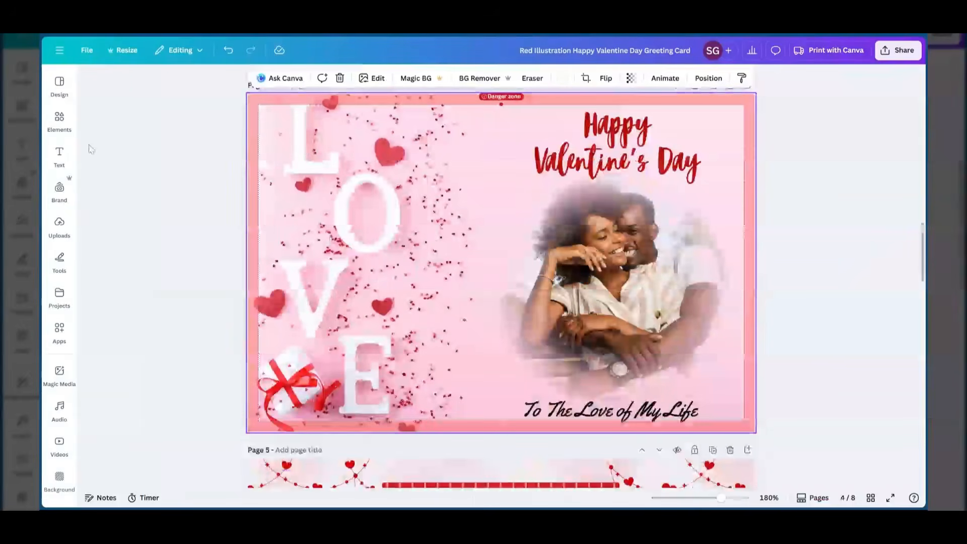
# Step: Try a pink photo with red hearts from the Valentine's Day background photos on page 4, and delete it
pyautogui.click(61, 127)
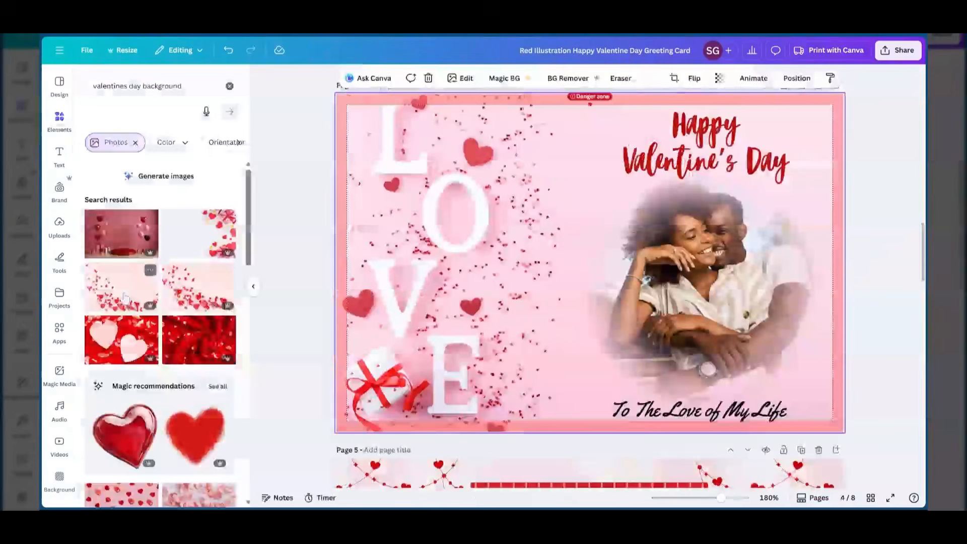
pyautogui.scroll(-3, 125, 298)
pyautogui.scroll(-3, 125, 297)
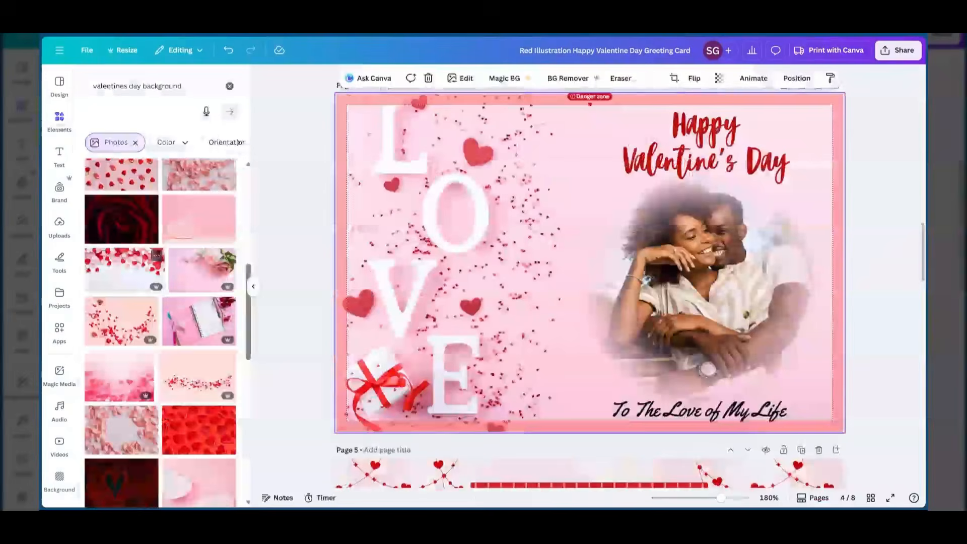
pyautogui.scroll(-3, 161, 327)
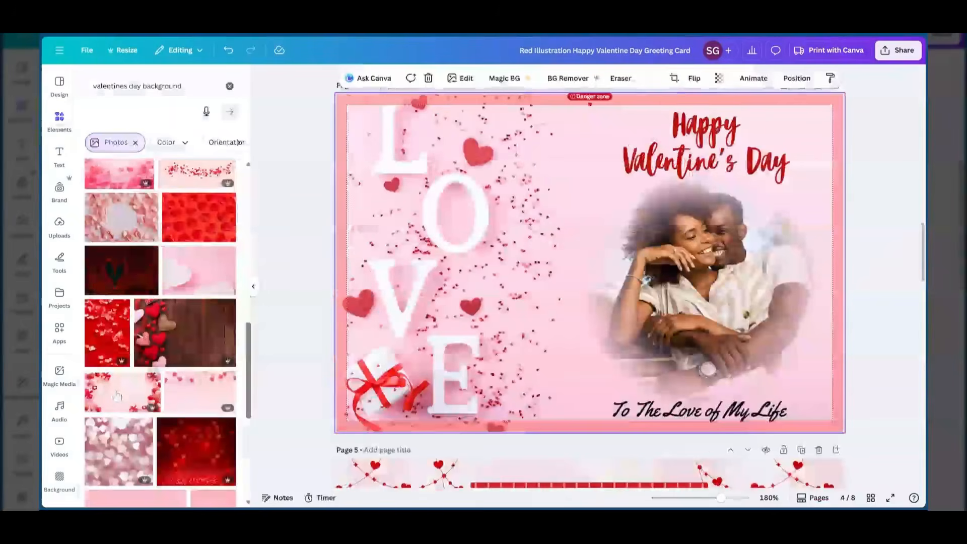
pyautogui.scroll(-4, 168, 376)
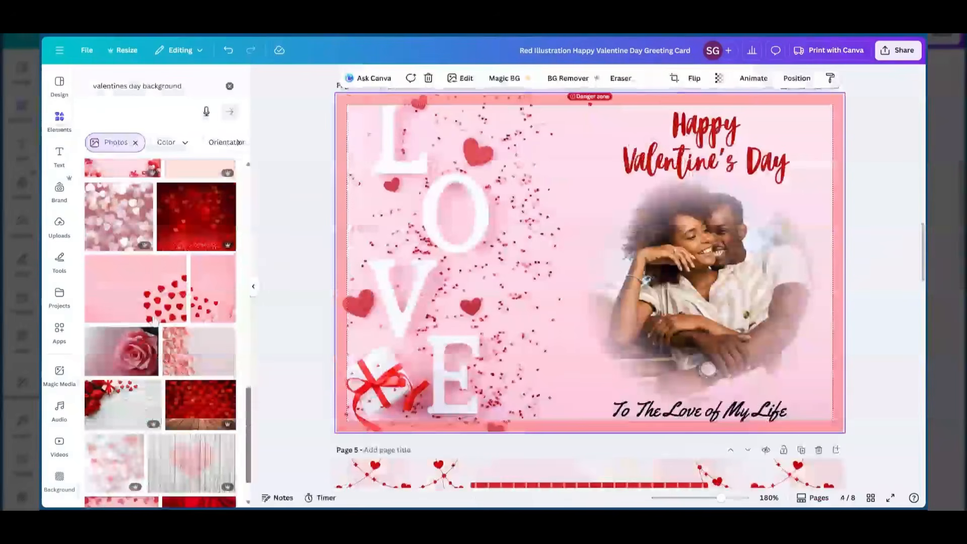
pyautogui.scroll(-2, 154, 321)
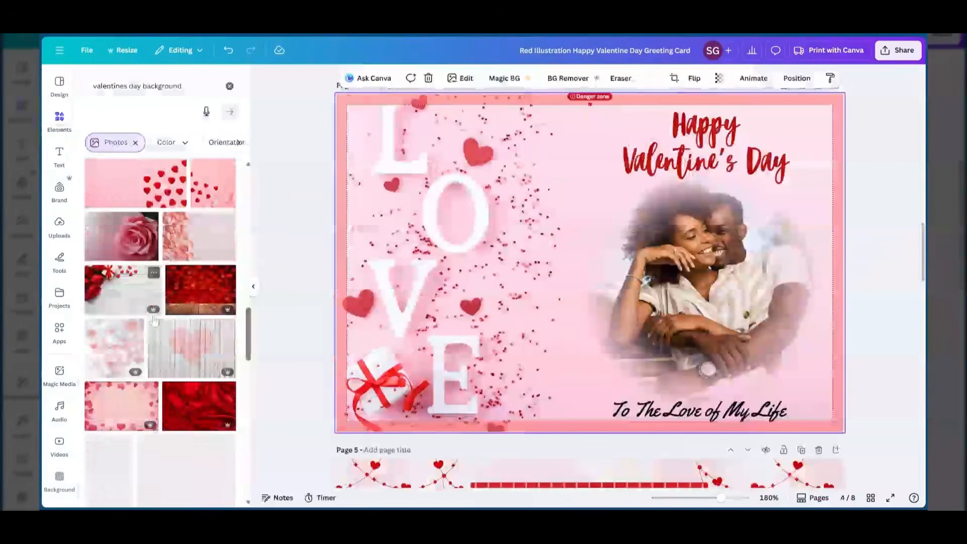
pyautogui.click(118, 196)
pyautogui.rightClick(528, 279)
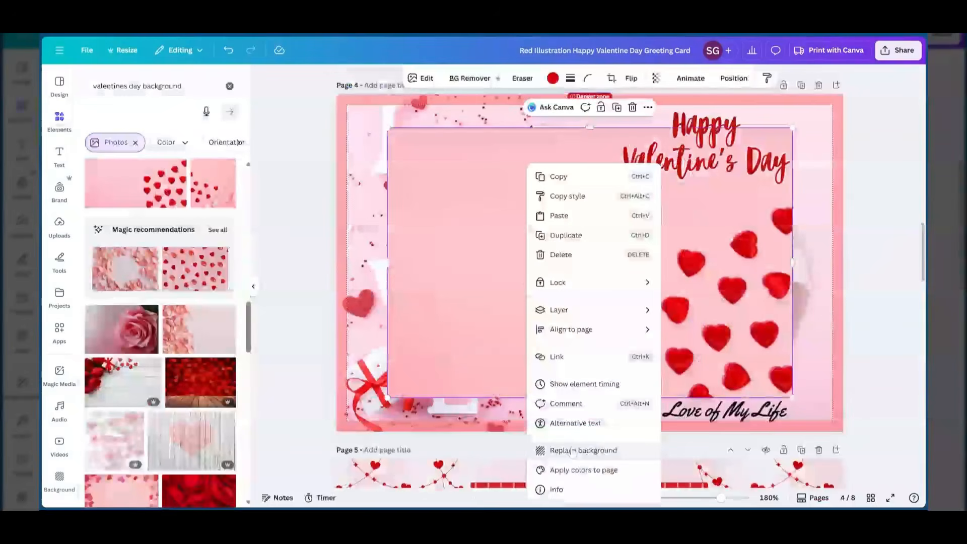
pyautogui.click(634, 110)
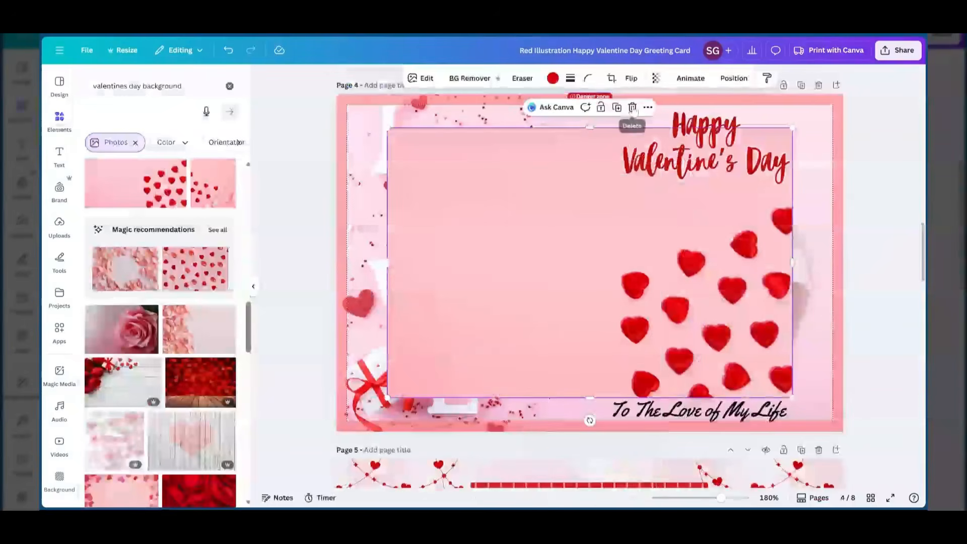
pyautogui.click(633, 108)
# Step: On page 4, nudge the "To The Love of My Life" text and move the couple photo slightly up beneath the heading
pyautogui.click(736, 152)
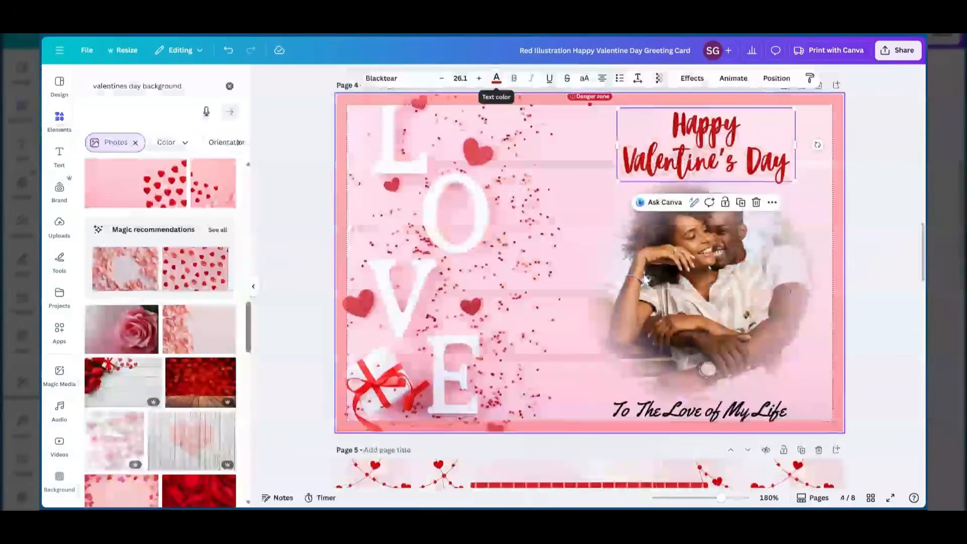
pyautogui.click(649, 422)
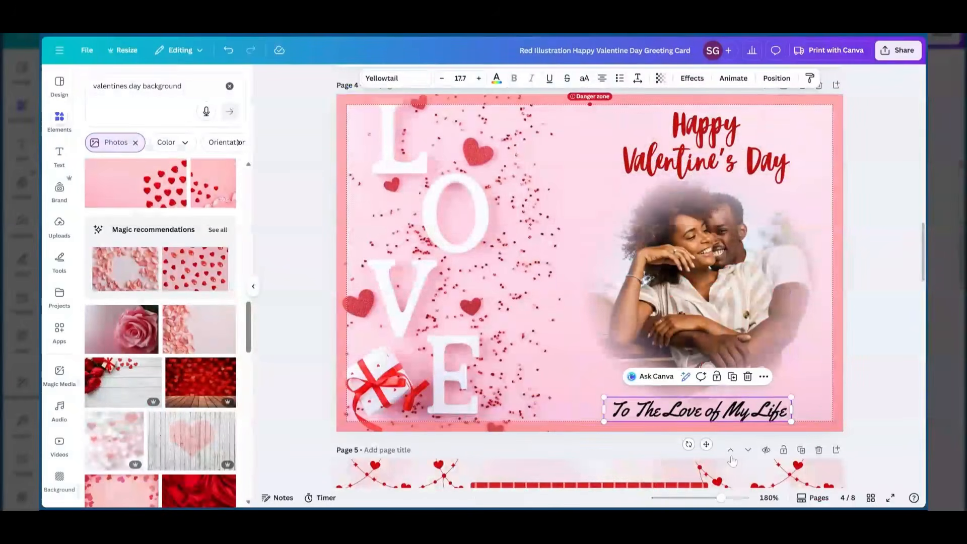
pyautogui.moveTo(715, 409)
pyautogui.mouseDown()
pyautogui.moveTo(724, 410)
pyautogui.moveTo(719, 404)
pyautogui.mouseUp()
pyautogui.click(709, 230)
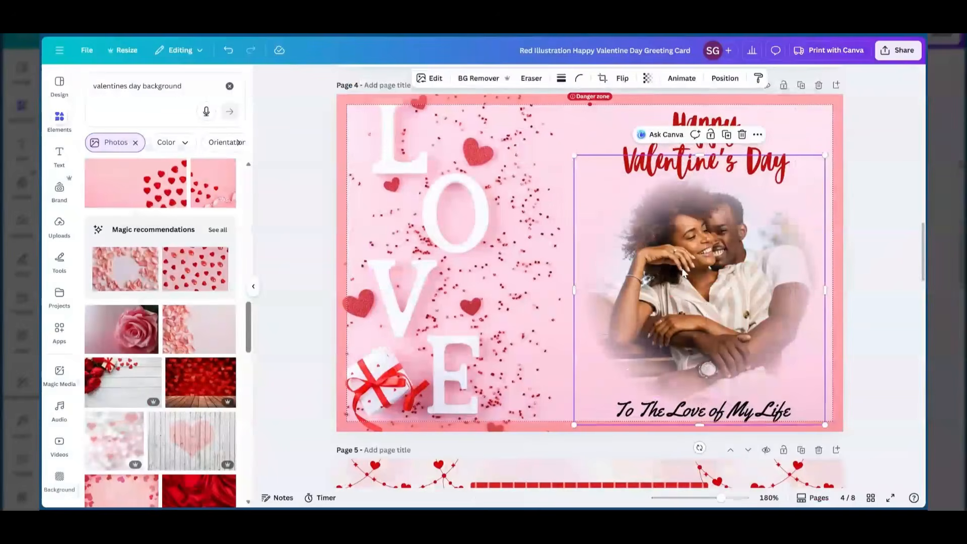
pyautogui.moveTo(748, 259)
pyautogui.mouseDown()
pyautogui.moveTo(711, 249)
pyautogui.moveTo(745, 246)
pyautogui.mouseUp()
pyautogui.click(528, 140)
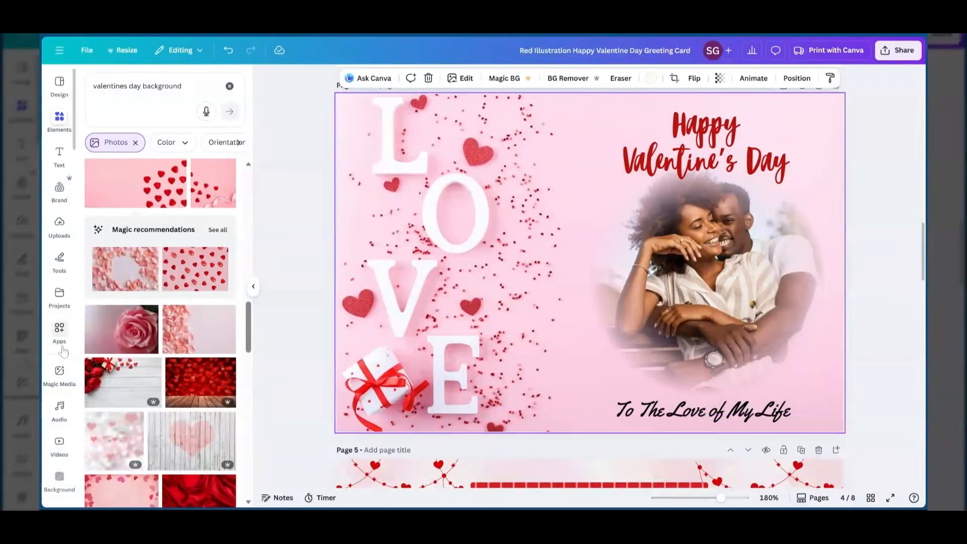
# Step: Search the elements for "happy couples" and add the photo of the couple at the kitchen table to page 4
pyautogui.click(230, 87)
pyautogui.write('ha')
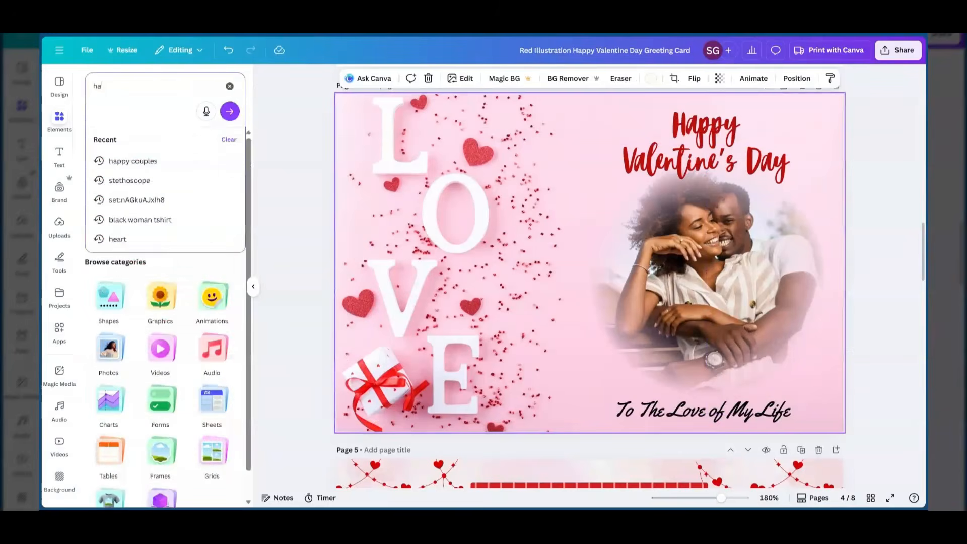
pyautogui.write('pp')
pyautogui.click(143, 162)
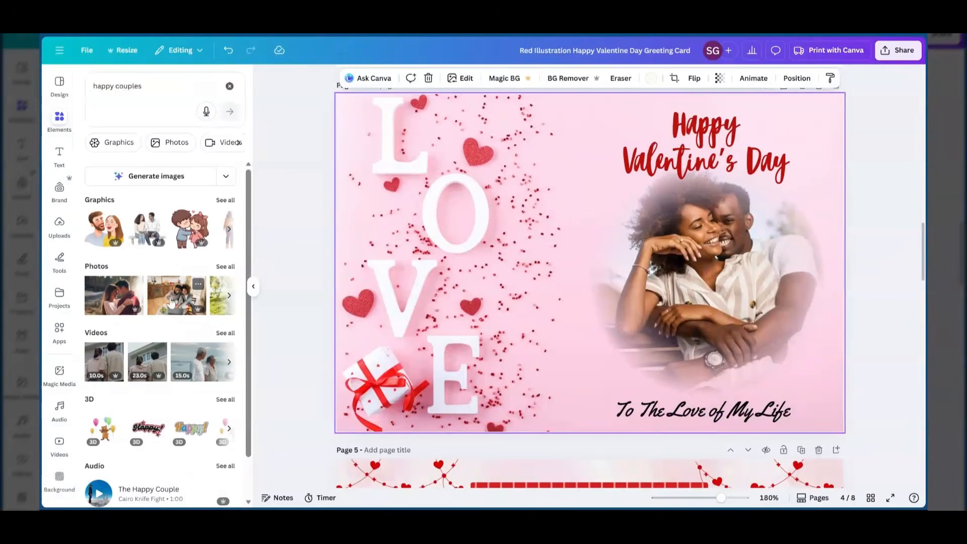
pyautogui.click(172, 302)
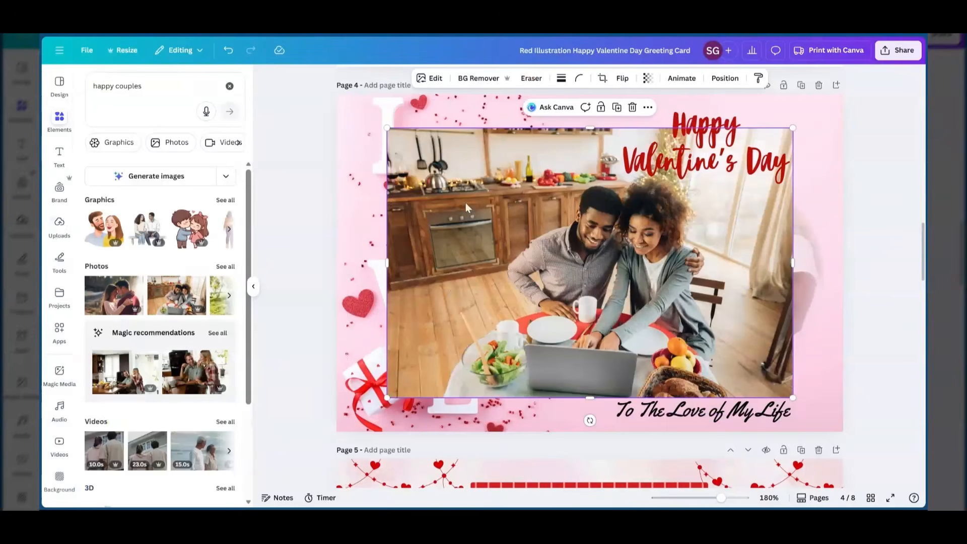
# Step: Apply a Radial blend to the kitchen photo with Image Blender, widening and centering the circle around both people, and save it
pyautogui.click(60, 341)
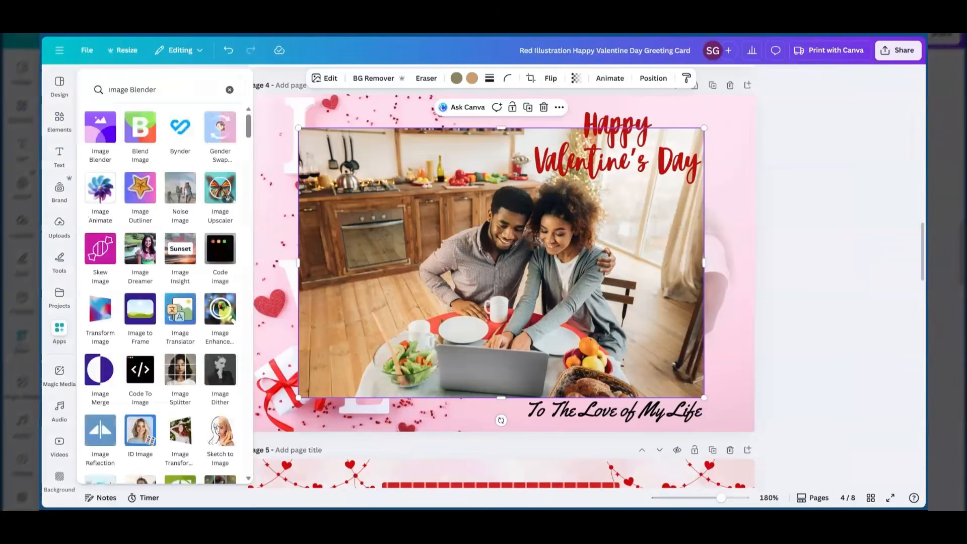
pyautogui.click(93, 136)
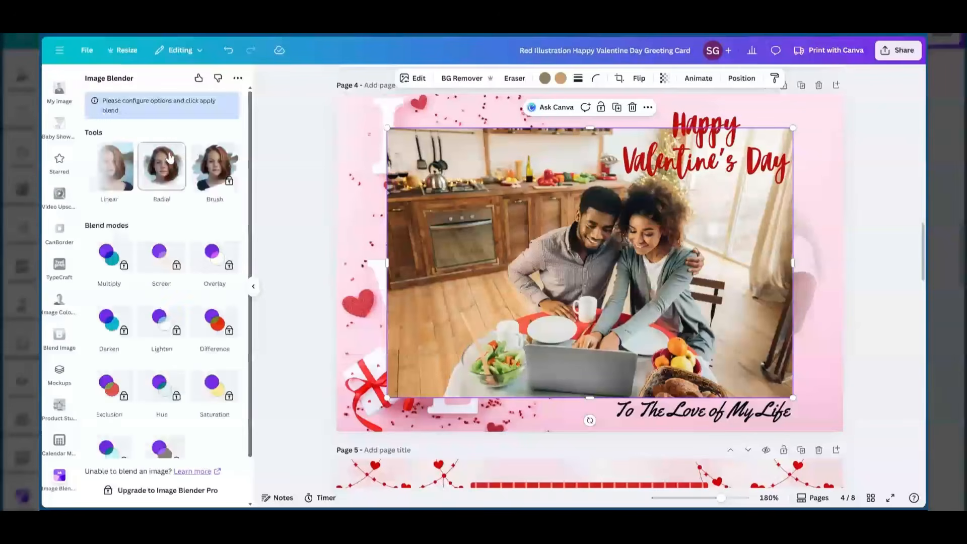
pyautogui.click(154, 176)
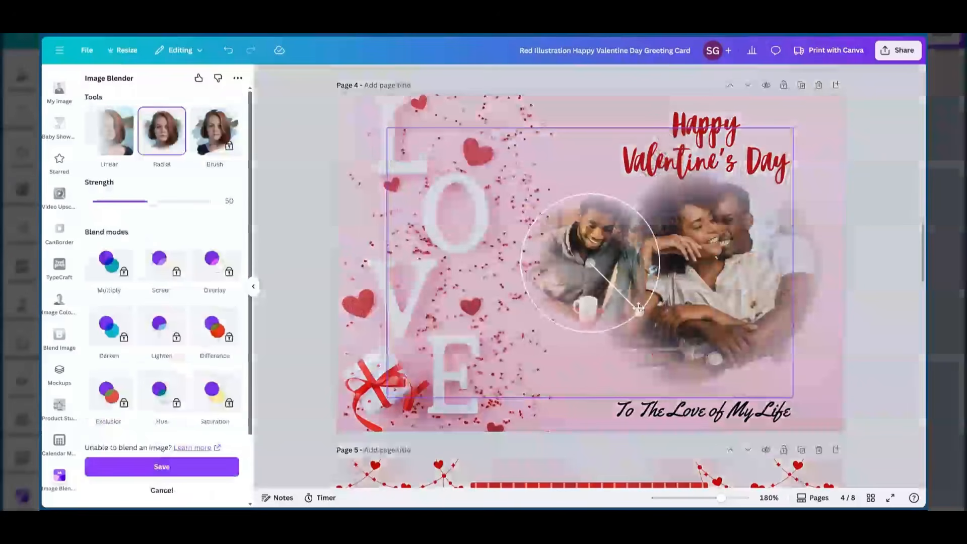
pyautogui.moveTo(642, 315); pyautogui.dragTo(659, 201)
pyautogui.moveTo(594, 259); pyautogui.dragTo(617, 260)
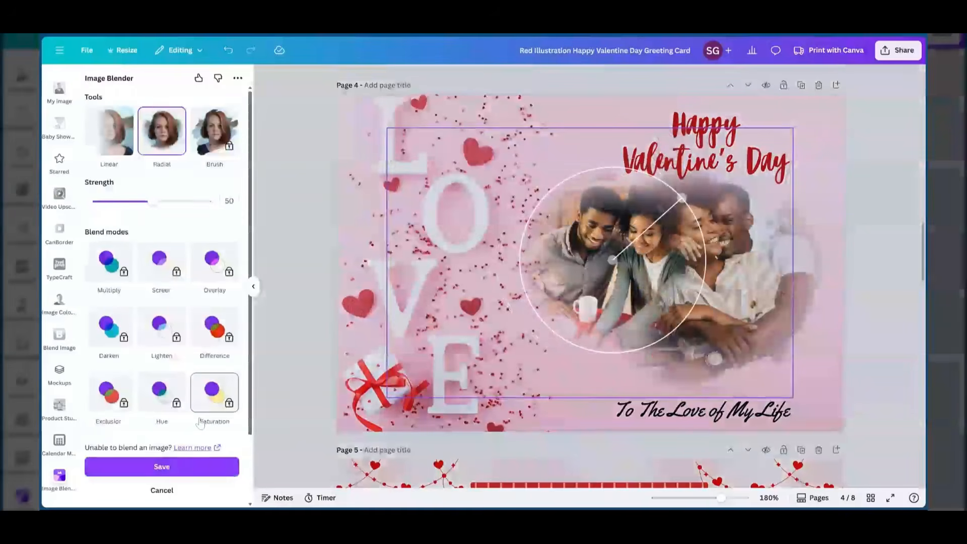
pyautogui.click(157, 470)
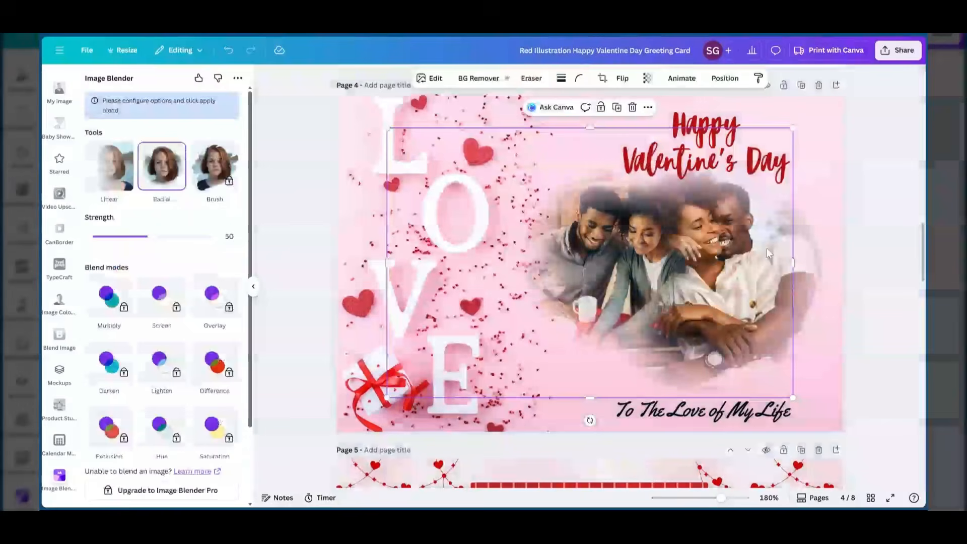
# Step: Enlarge the blended kitchen couple photo and place it over the LOVE letters, clear of the other couple
pyautogui.moveTo(589, 262); pyautogui.dragTo(534, 274)
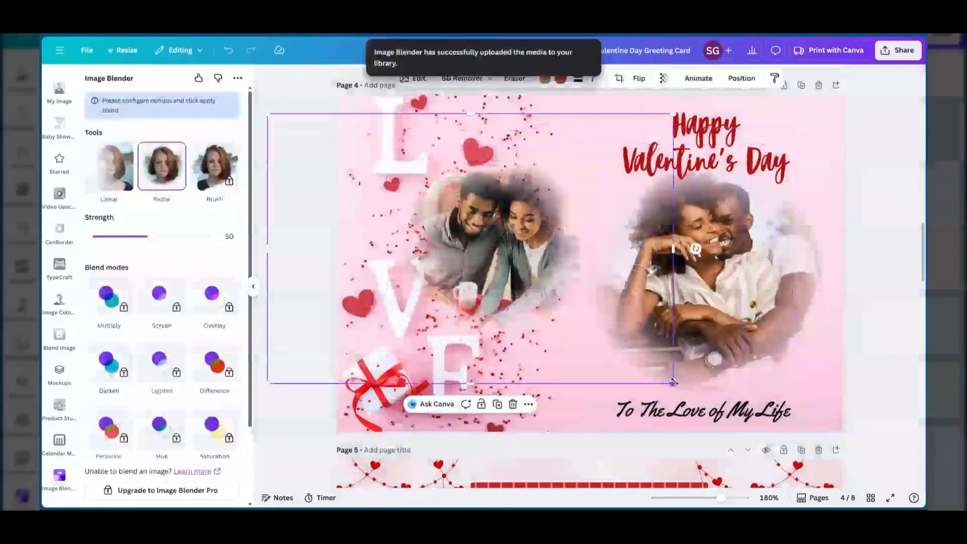
pyautogui.moveTo(673, 383); pyautogui.dragTo(770, 447)
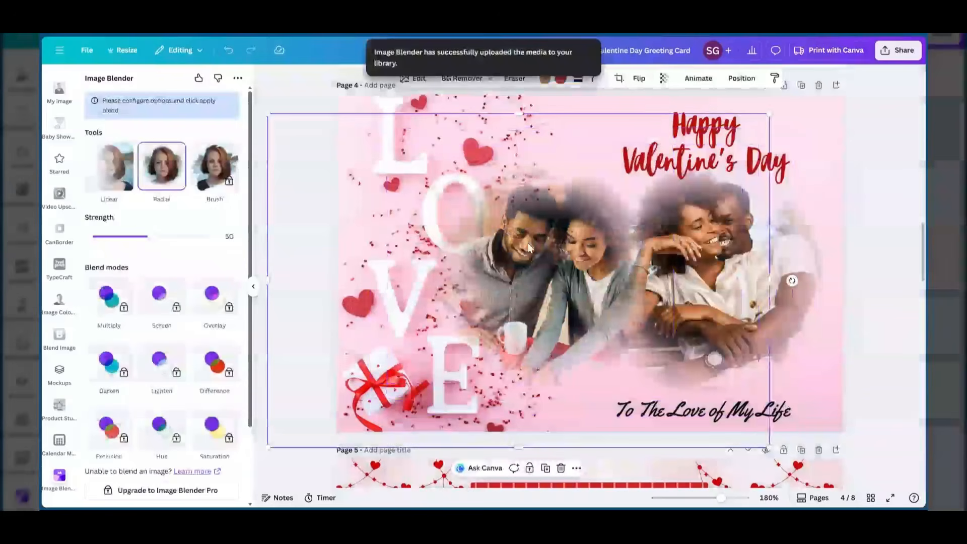
pyautogui.moveTo(529, 247); pyautogui.dragTo(469, 231)
# Step: Crop the empty margins on both sides of the blended kitchen photo, scale it down, and reposition it over the LOVE letters
pyautogui.click(714, 240)
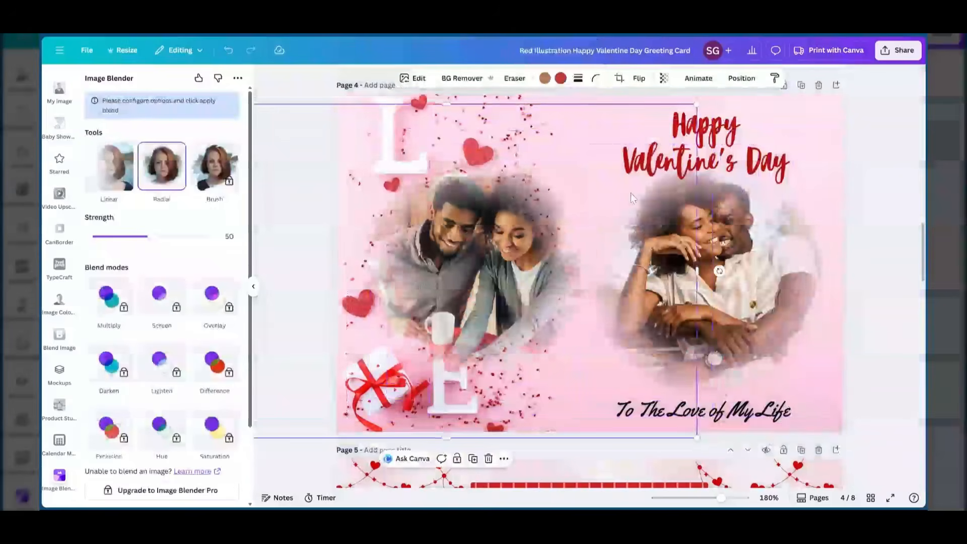
pyautogui.moveTo(699, 195); pyautogui.dragTo(590, 185)
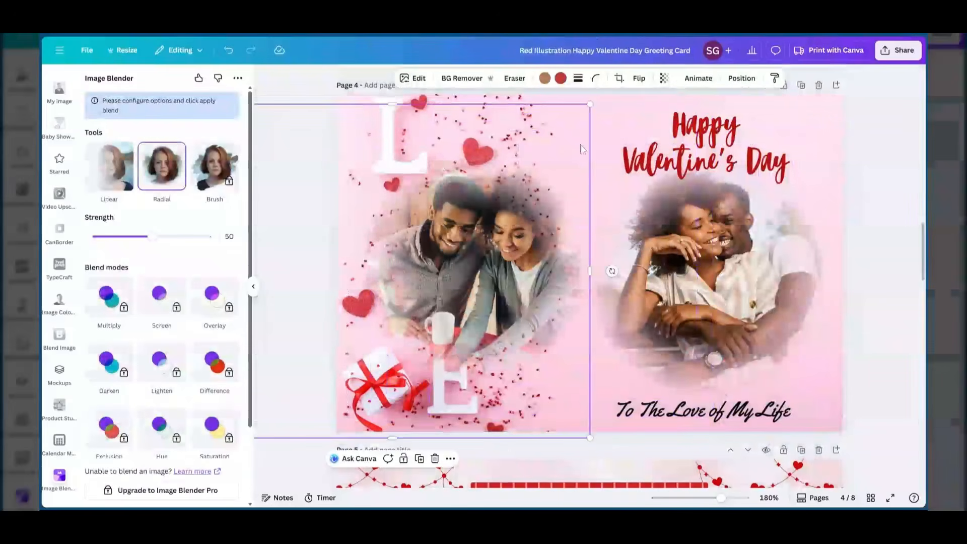
pyautogui.moveTo(590, 106); pyautogui.dragTo(471, 234)
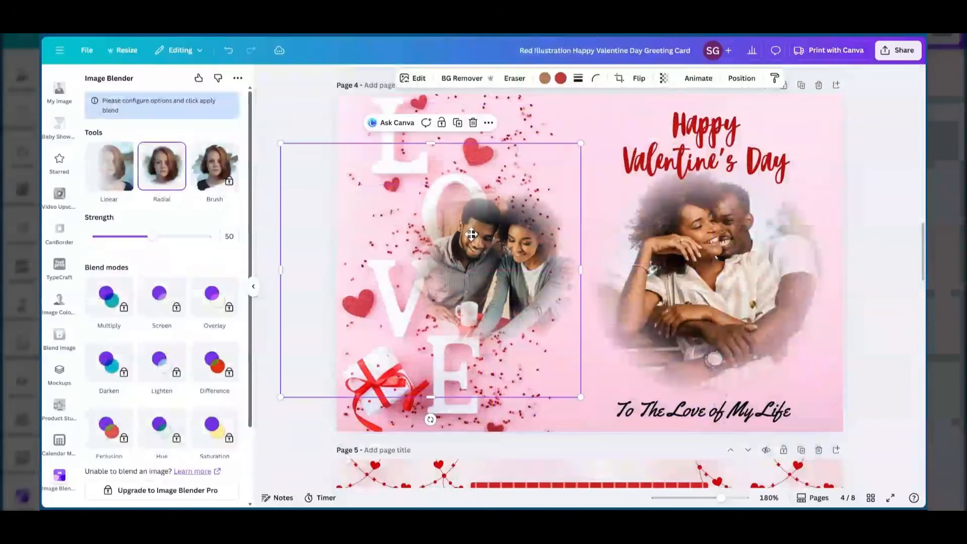
pyautogui.moveTo(285, 272); pyautogui.dragTo(405, 270)
pyautogui.moveTo(511, 251); pyautogui.dragTo(500, 247)
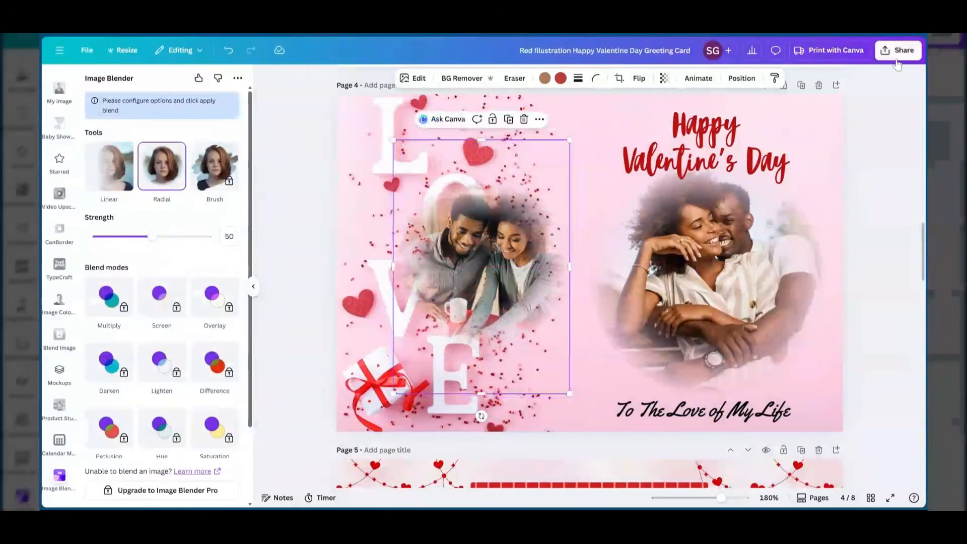
# Step: Open the design's sharing options and copy its template link
pyautogui.click(688, 282)
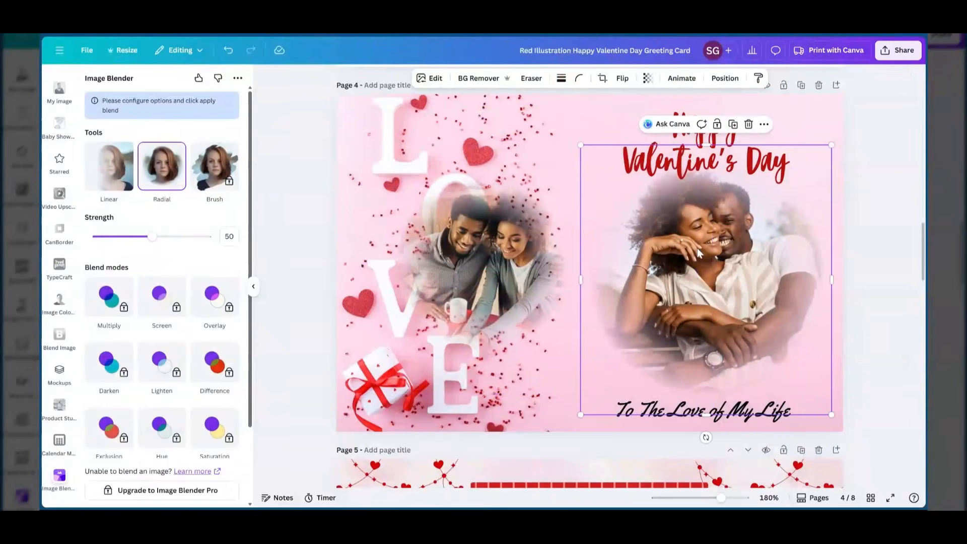
pyautogui.click(887, 53)
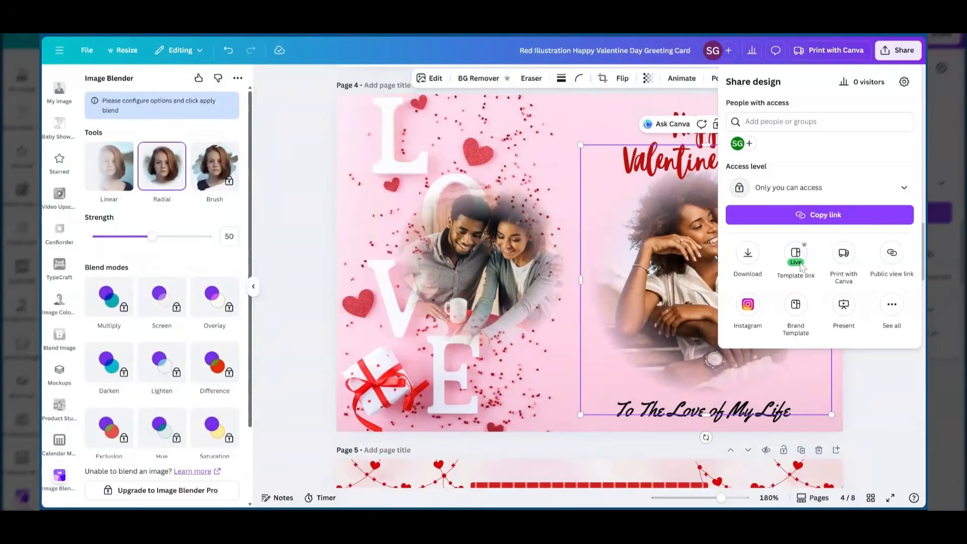
pyautogui.click(797, 254)
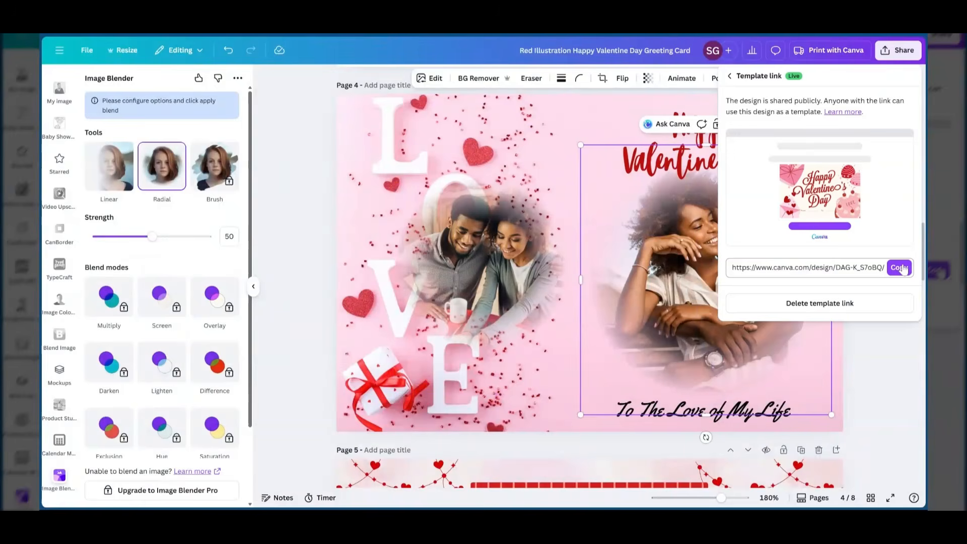
pyautogui.click(900, 268)
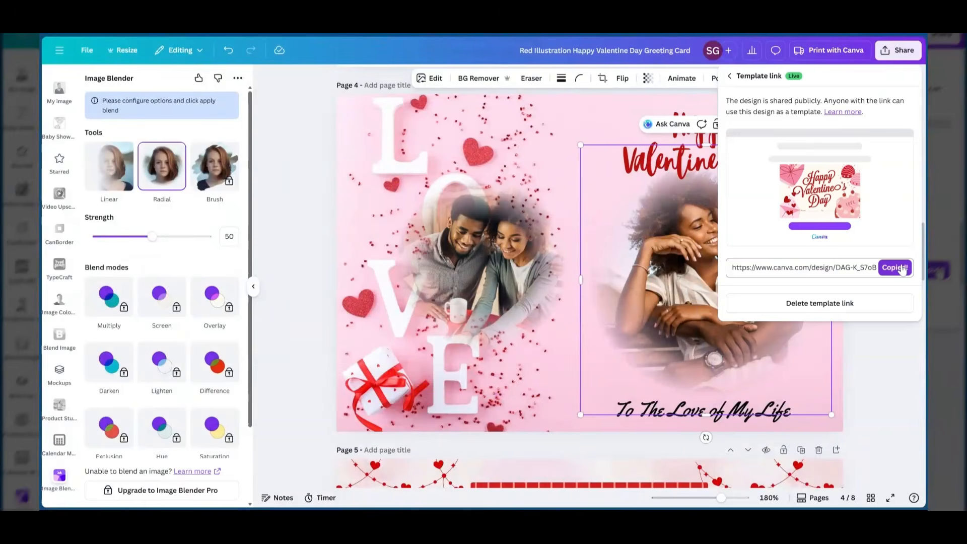
# Step: Close the template link options and look over the card pages before and after page 4
pyautogui.click(730, 76)
pyautogui.press('Escape')
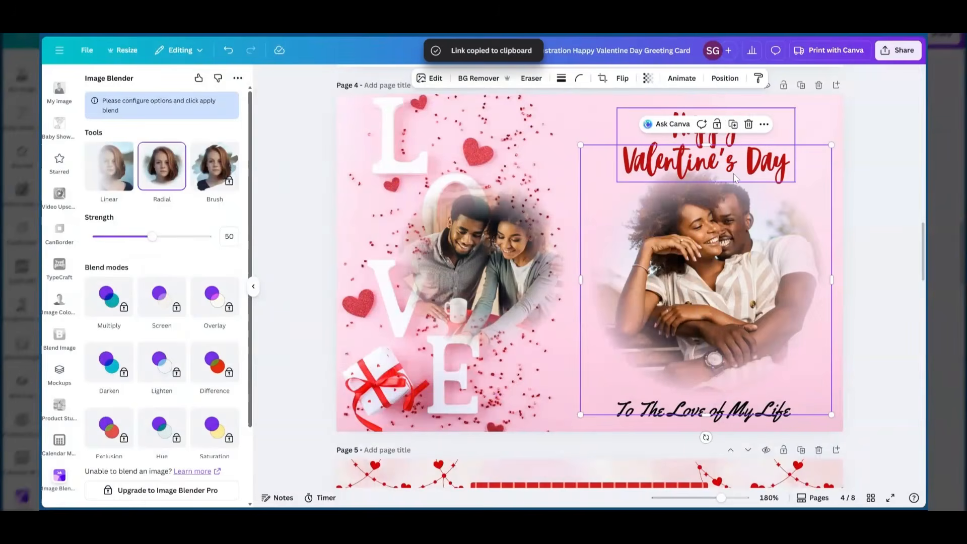
pyautogui.scroll(5, 734, 178)
pyautogui.scroll(3, 733, 176)
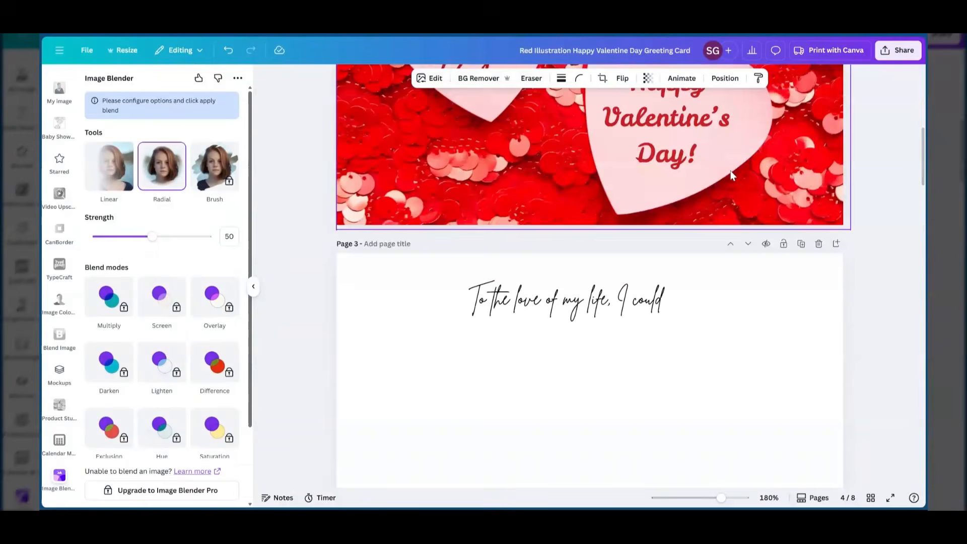
pyautogui.scroll(-10, 731, 174)
pyautogui.scroll(-4, 590, 277)
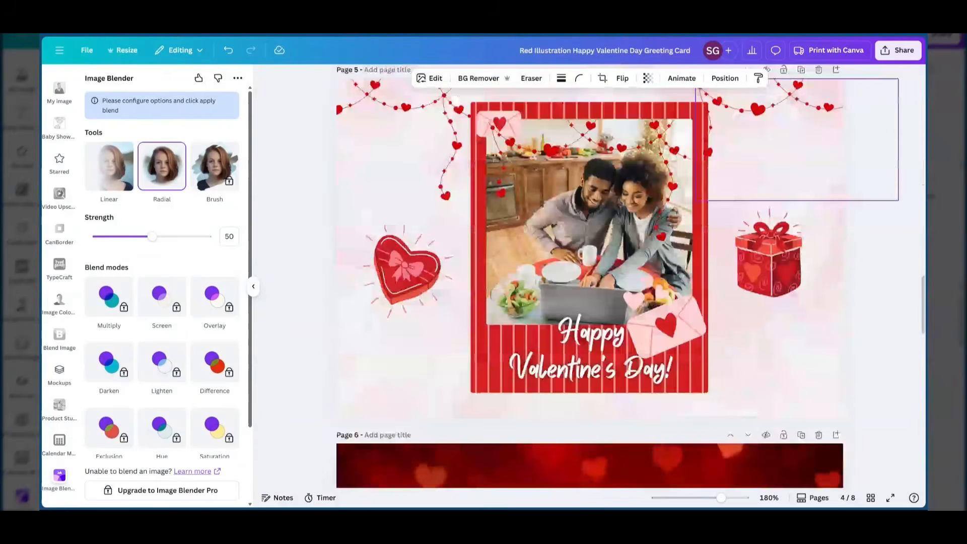
# Step: Delete the blended kitchen couple photo from over the LOVE letters on page 4
pyautogui.scroll(3, 752, 224)
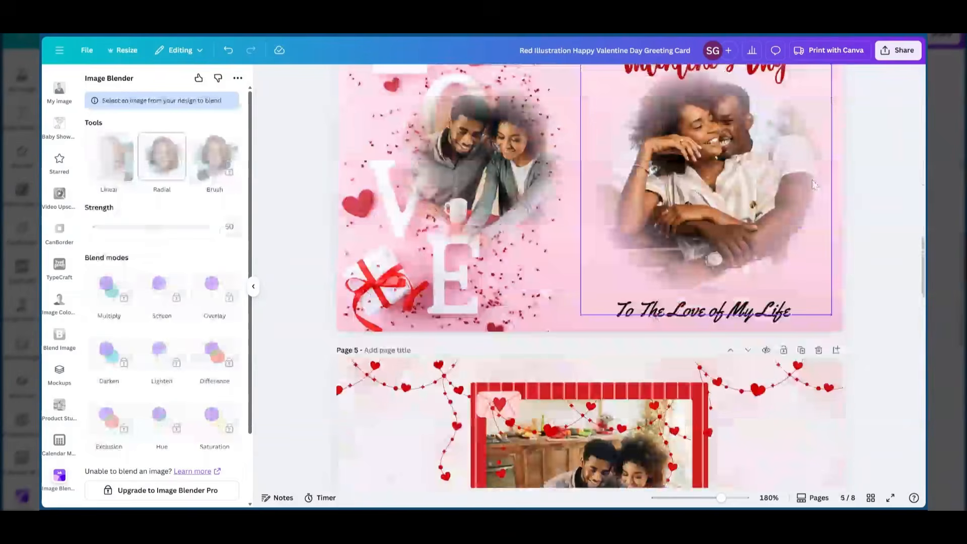
pyautogui.scroll(2, 856, 171)
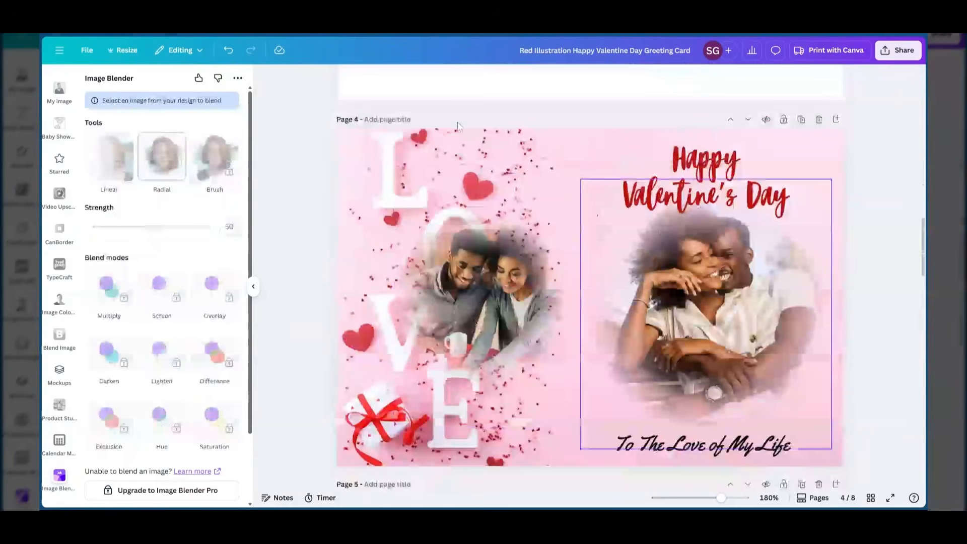
pyautogui.click(494, 281)
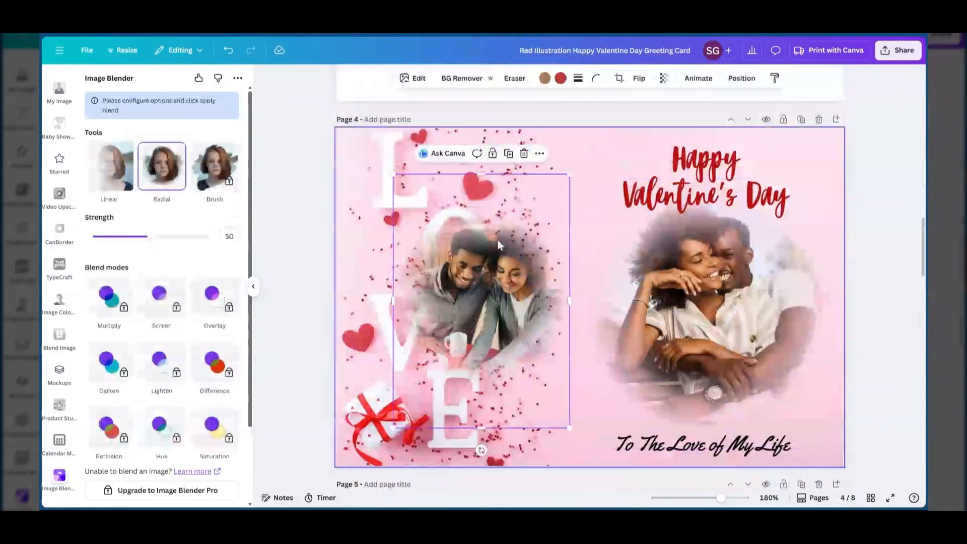
pyautogui.click(524, 154)
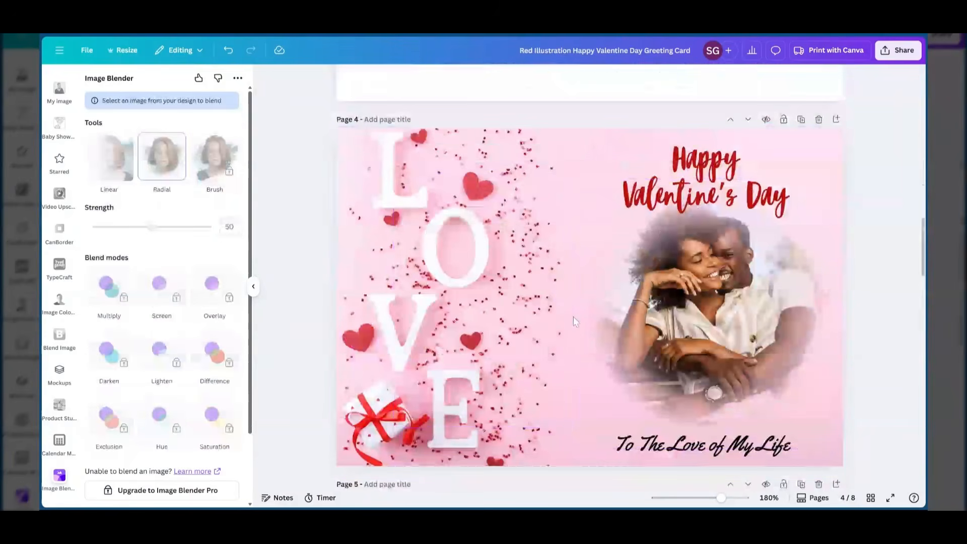
# Step: Examine the gift box and heart candy graphics beside the framed couple photo on page 5
pyautogui.scroll(-5, 573, 317)
pyautogui.scroll(-1, 805, 467)
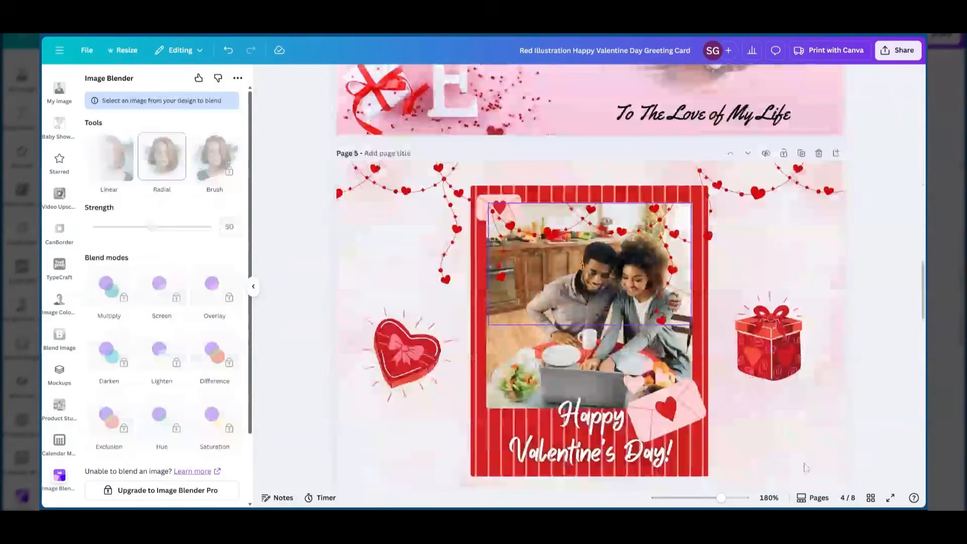
pyautogui.scroll(-1, 719, 337)
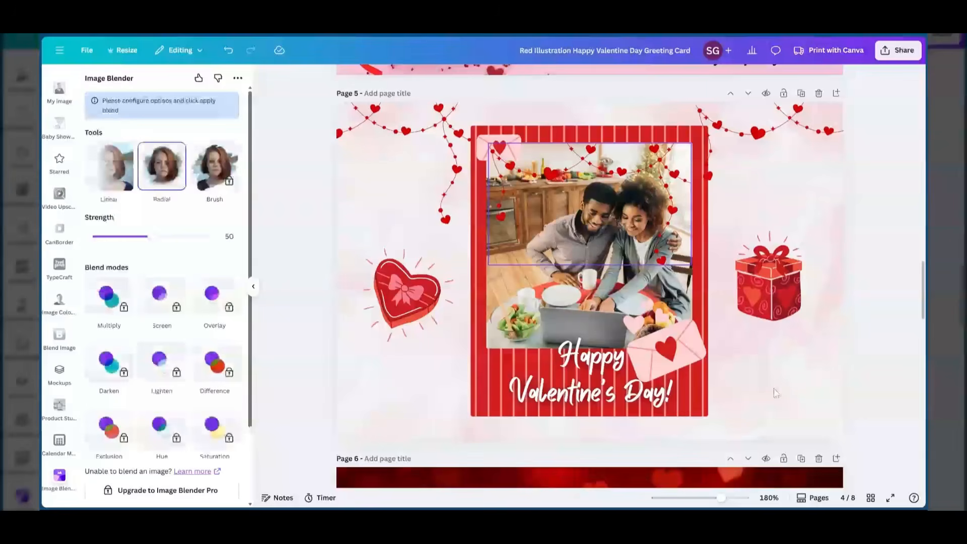
pyautogui.click(769, 297)
pyautogui.click(394, 284)
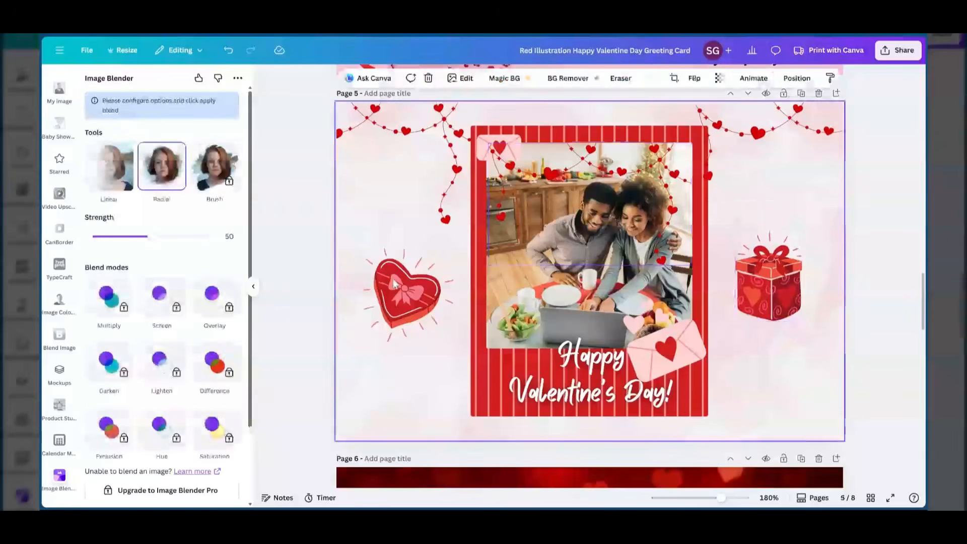
# Step: Search the elements for "valentines day" and browse the full set of graphics
pyautogui.scroll(5, 59, 161)
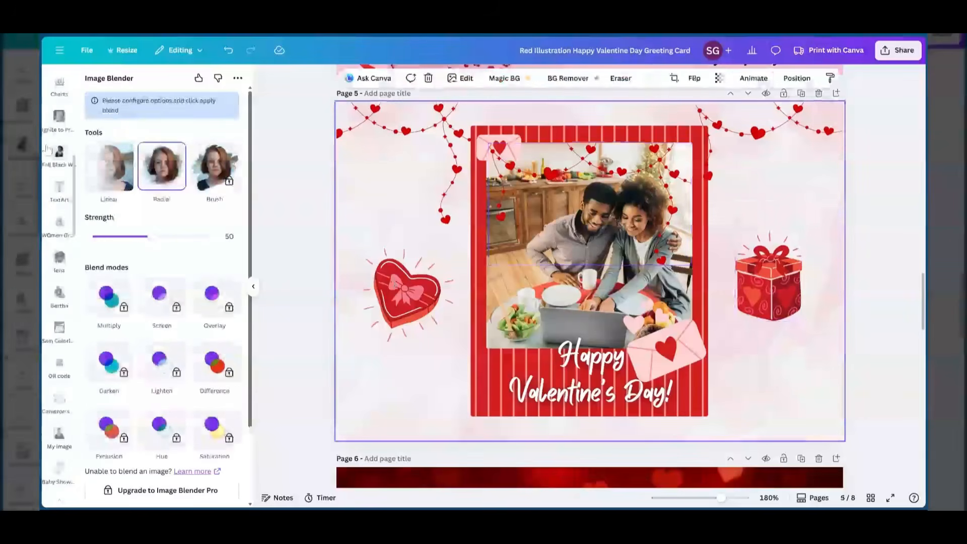
pyautogui.scroll(5, 61, 112)
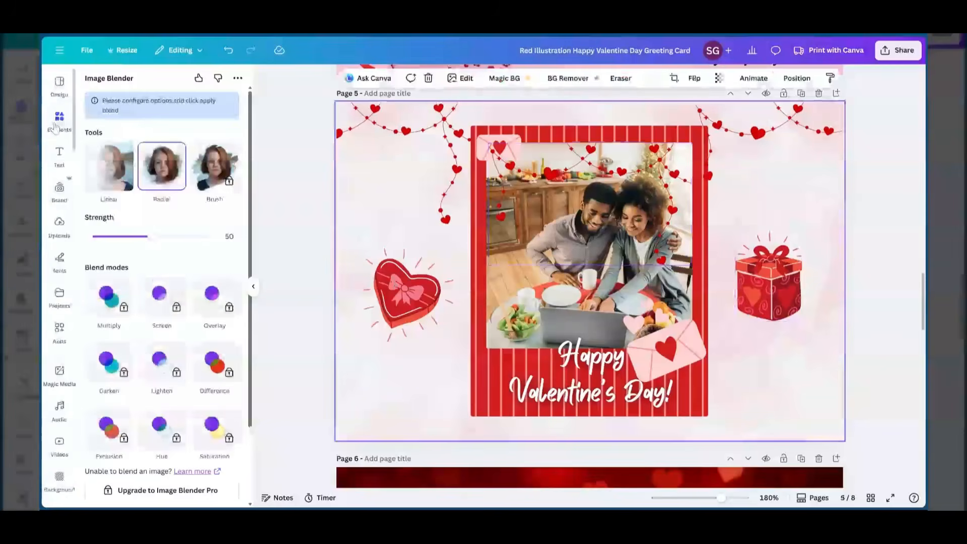
pyautogui.click(59, 120)
pyautogui.click(229, 86)
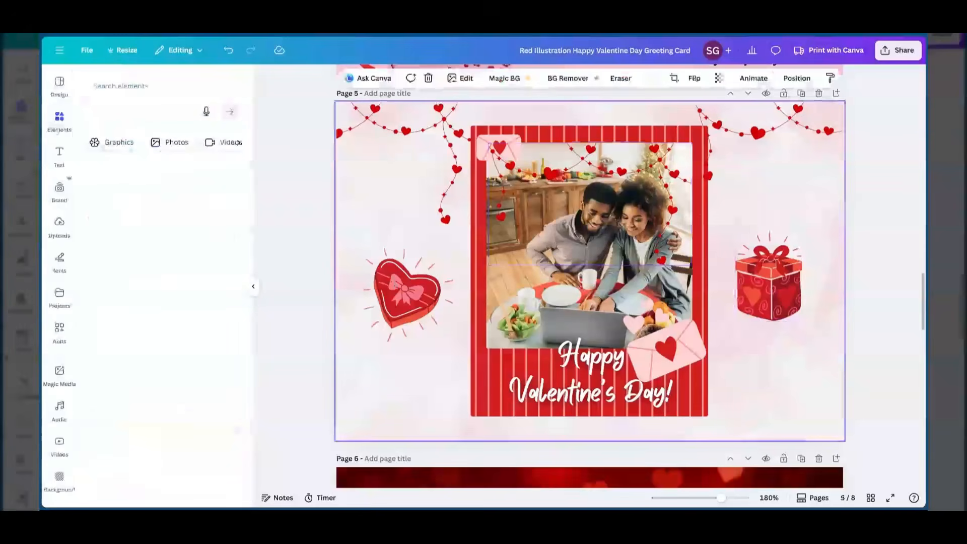
pyautogui.write('va')
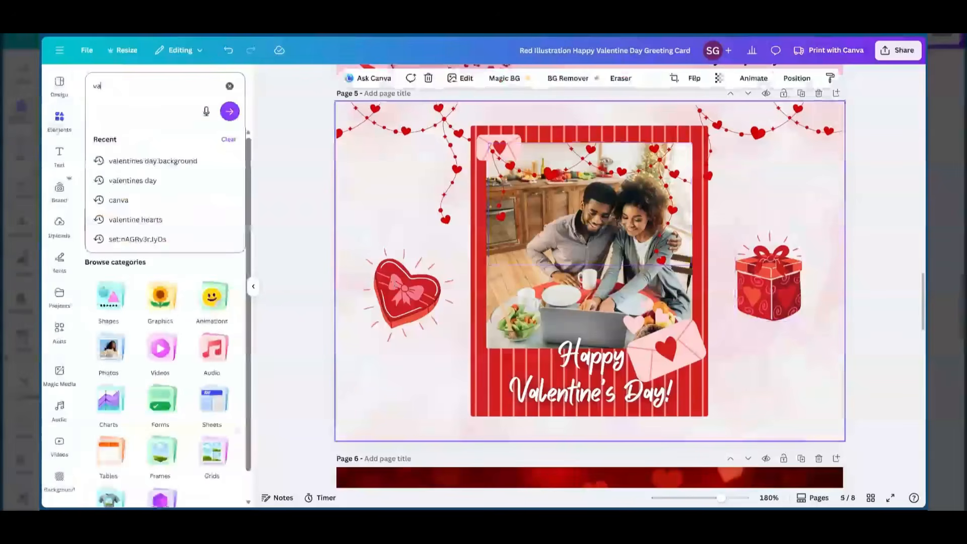
pyautogui.write('l')
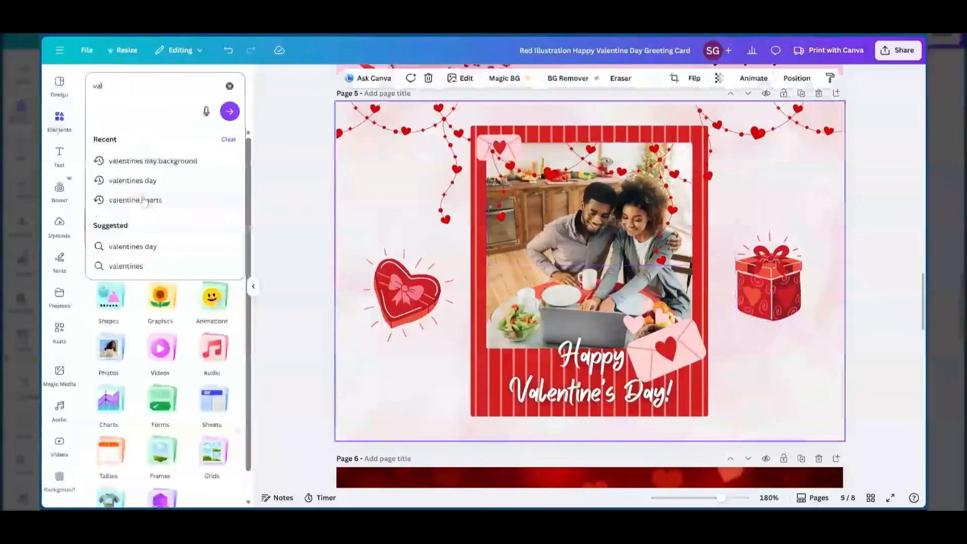
pyautogui.click(116, 181)
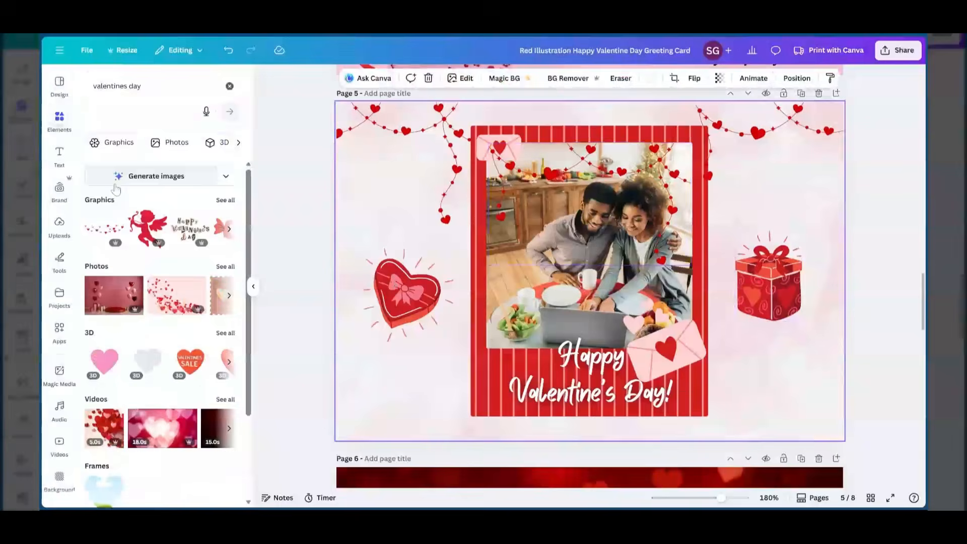
pyautogui.click(226, 200)
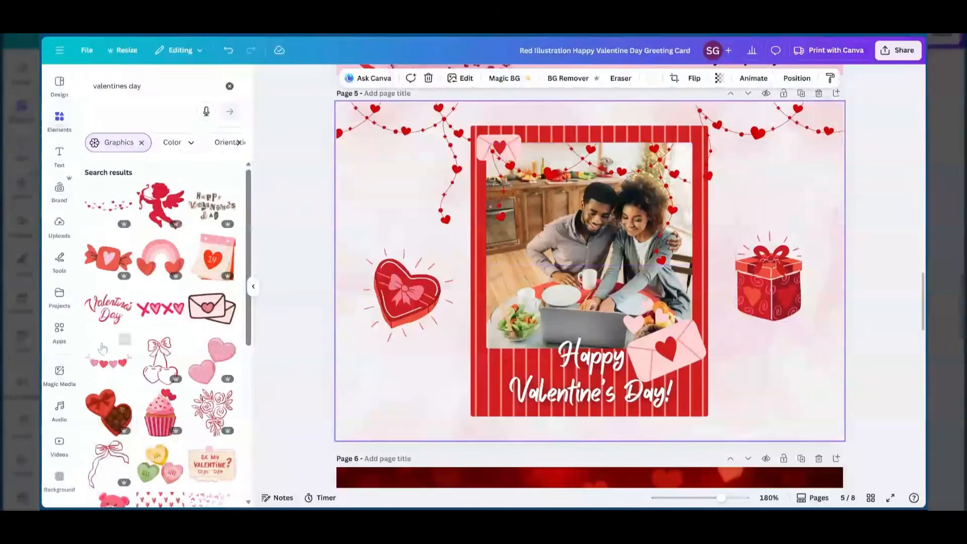
pyautogui.scroll(-3, 103, 348)
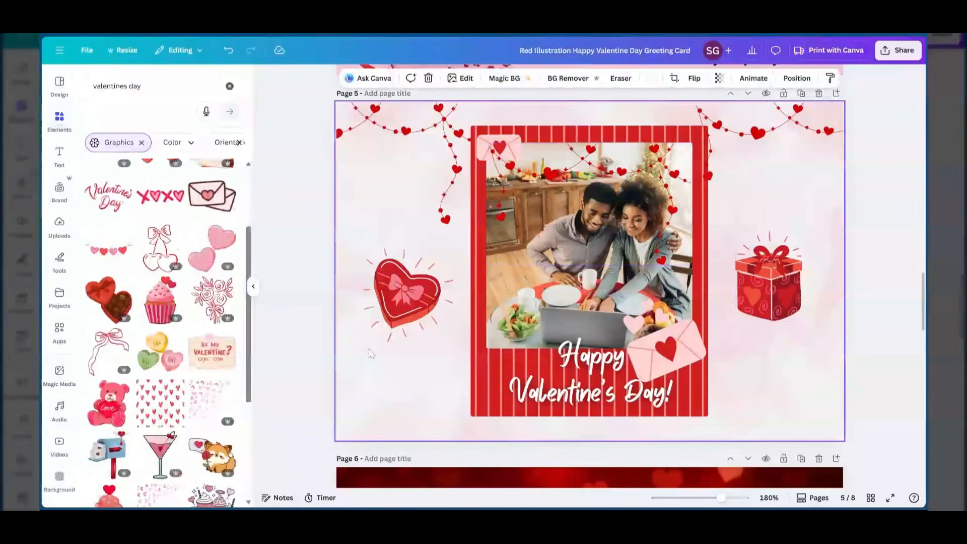
# Step: View the info details of the heart candy box and the gift box graphics on page 5
pyautogui.click(411, 298)
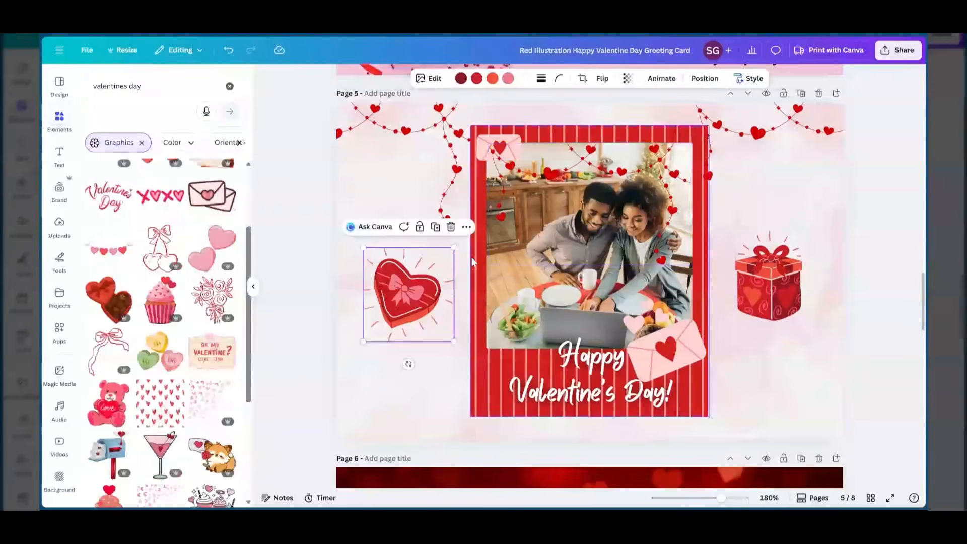
pyautogui.click(467, 227)
pyautogui.scroll(-1, 510, 454)
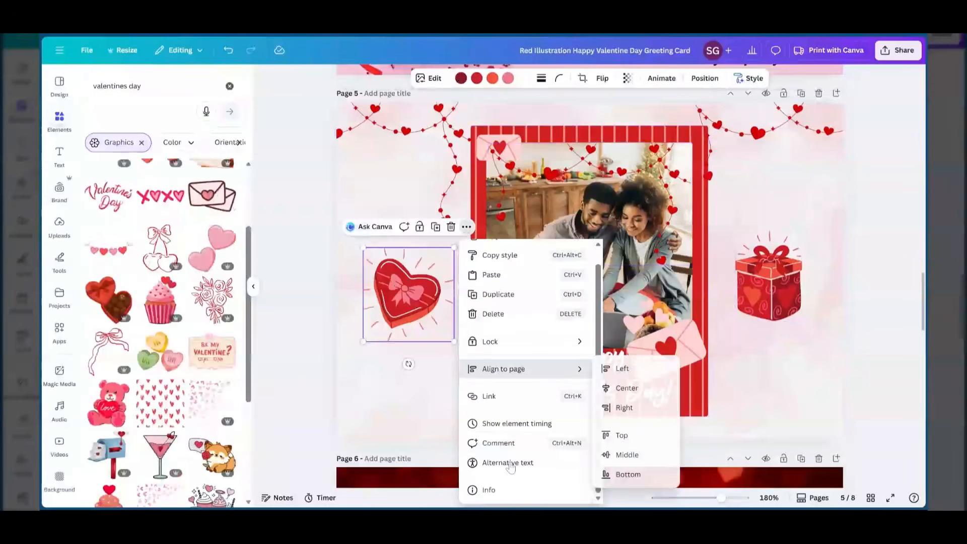
pyautogui.click(485, 491)
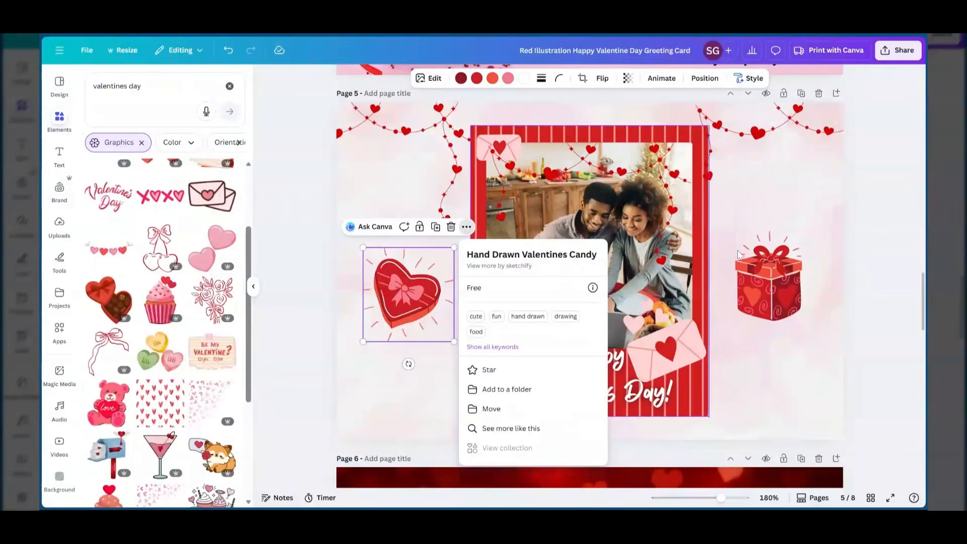
pyautogui.click(779, 266)
pyautogui.click(827, 211)
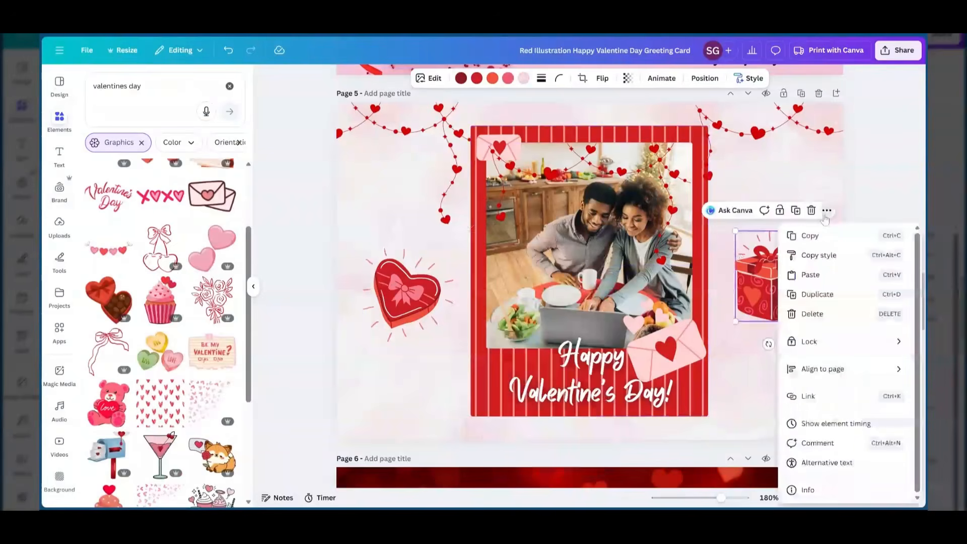
pyautogui.click(808, 490)
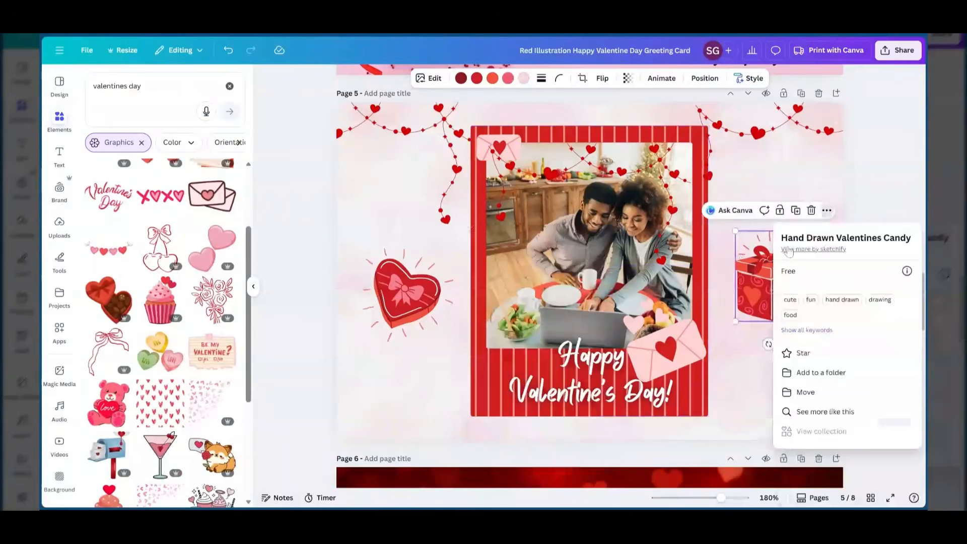
# Step: View the info details of the red striped frame around the couple photo on page 5, then close them
pyautogui.click(832, 169)
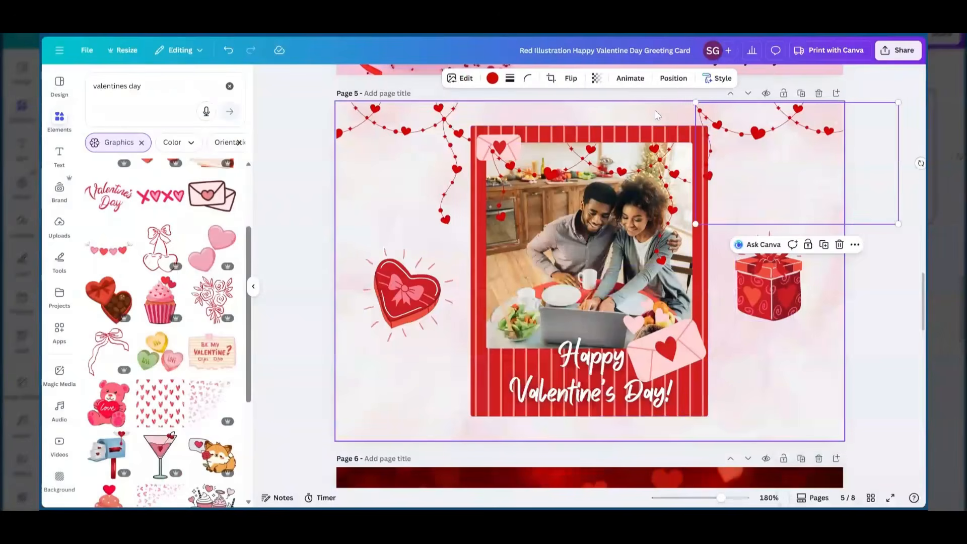
pyautogui.click(601, 137)
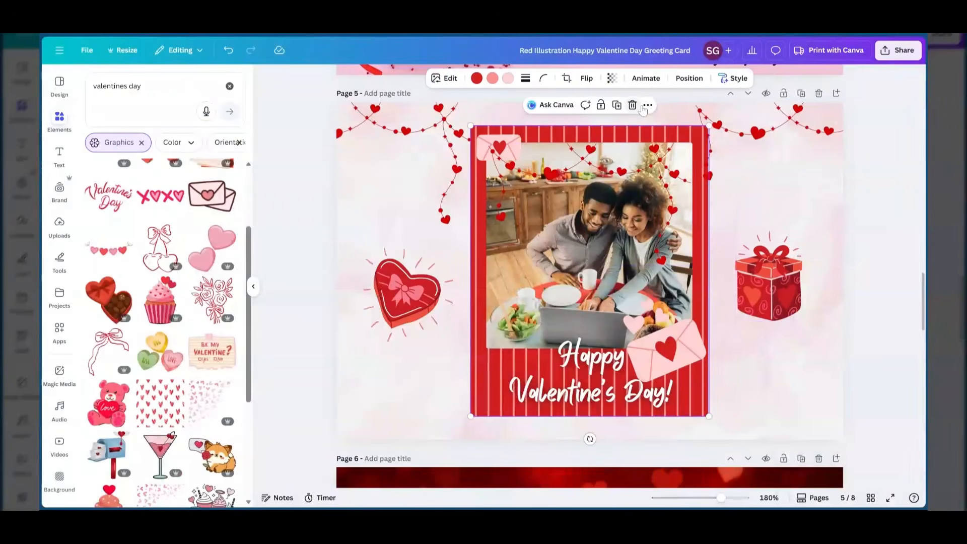
pyautogui.click(648, 105)
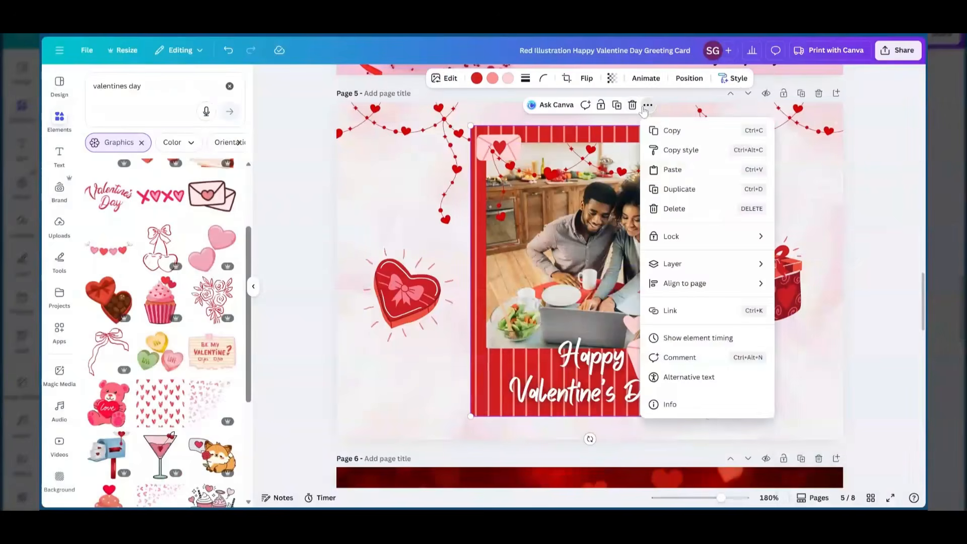
pyautogui.click(666, 404)
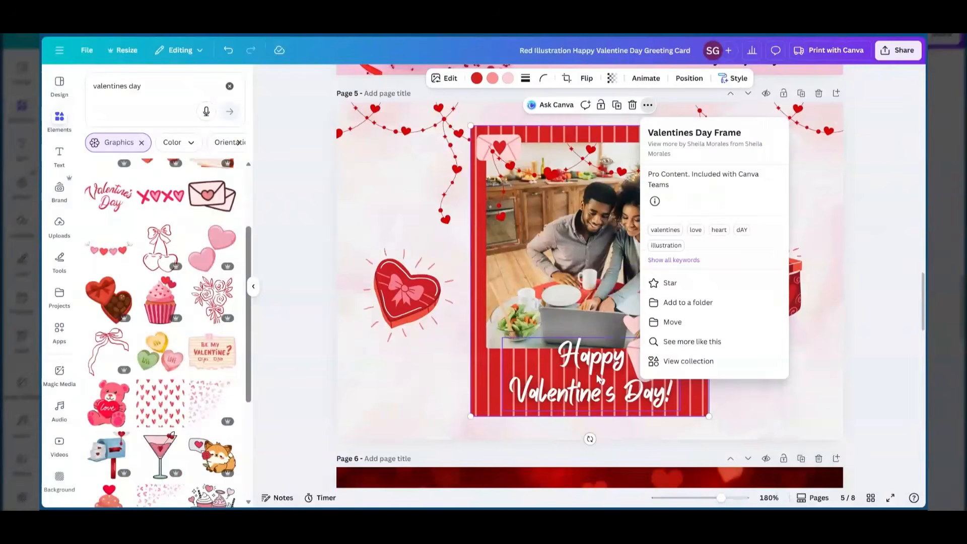
pyautogui.click(492, 388)
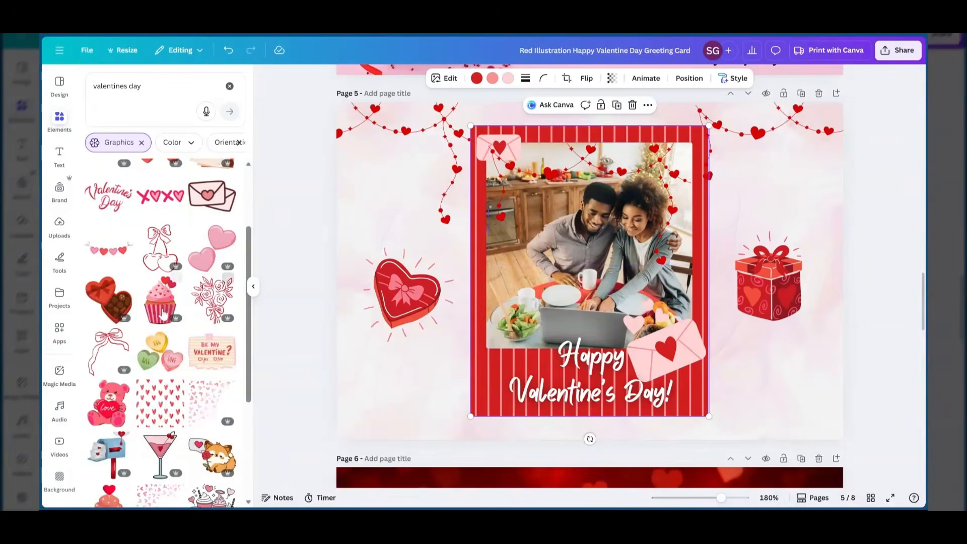
# Step: Add the pink heart balloons graphic to page 5 and place it below the heart candy box
pyautogui.scroll(-1, 152, 318)
pyautogui.scroll(-3, 138, 321)
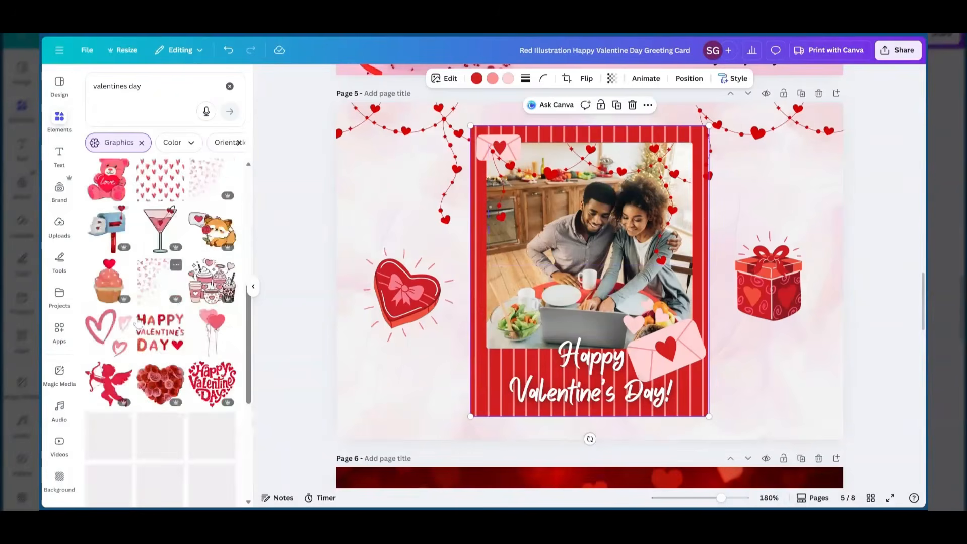
pyautogui.scroll(-1, 247, 313)
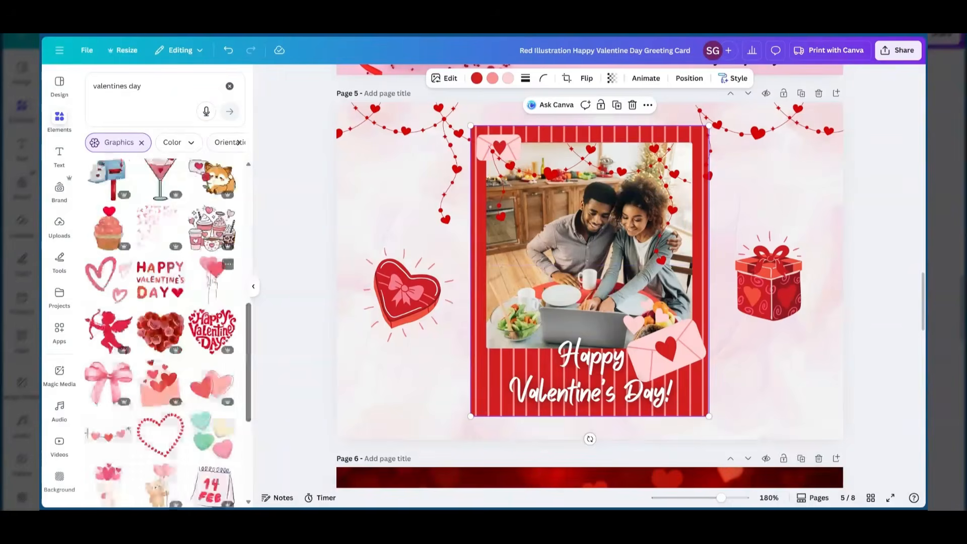
pyautogui.click(212, 275)
pyautogui.moveTo(600, 232); pyautogui.dragTo(432, 382)
pyautogui.click(369, 207)
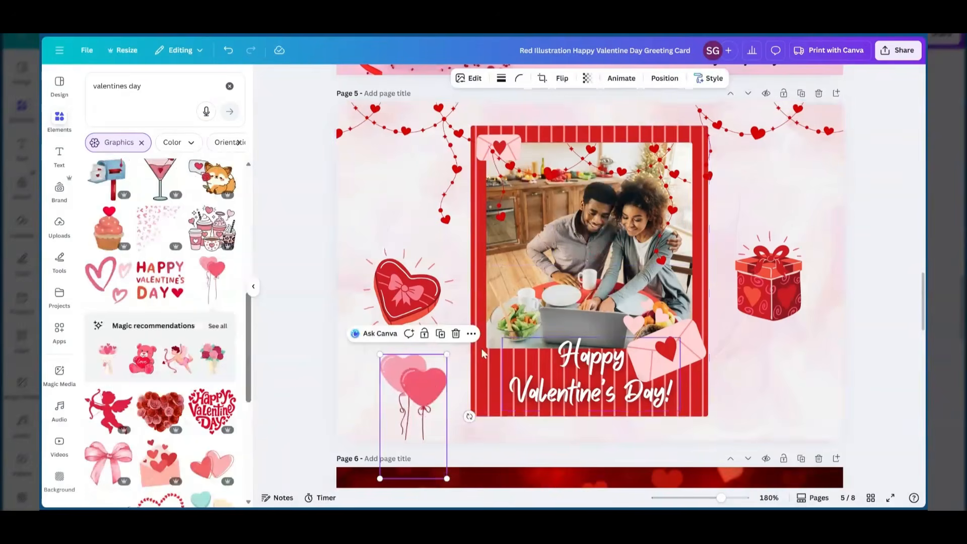
# Step: Insert a blank page directly after page 5 and select it
pyautogui.scroll(3, 732, 286)
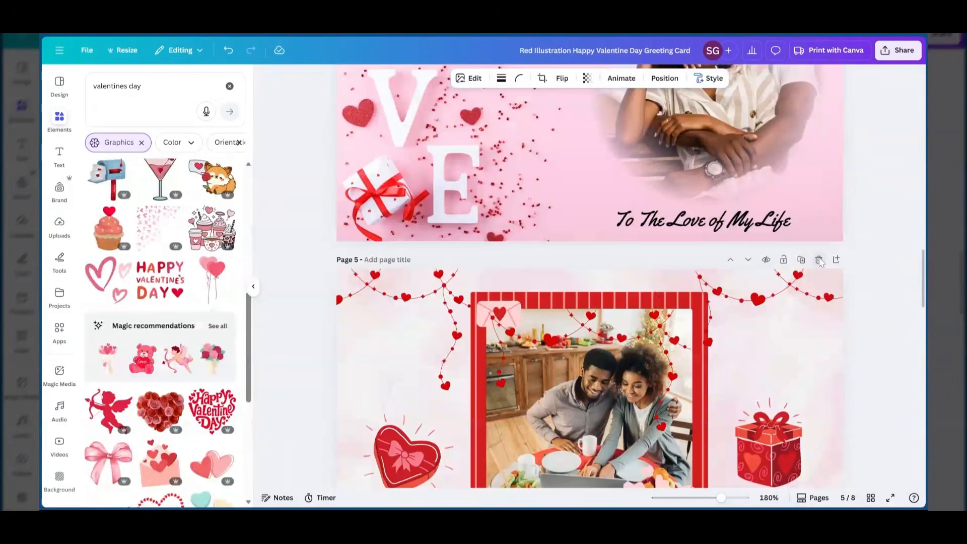
pyautogui.click(837, 262)
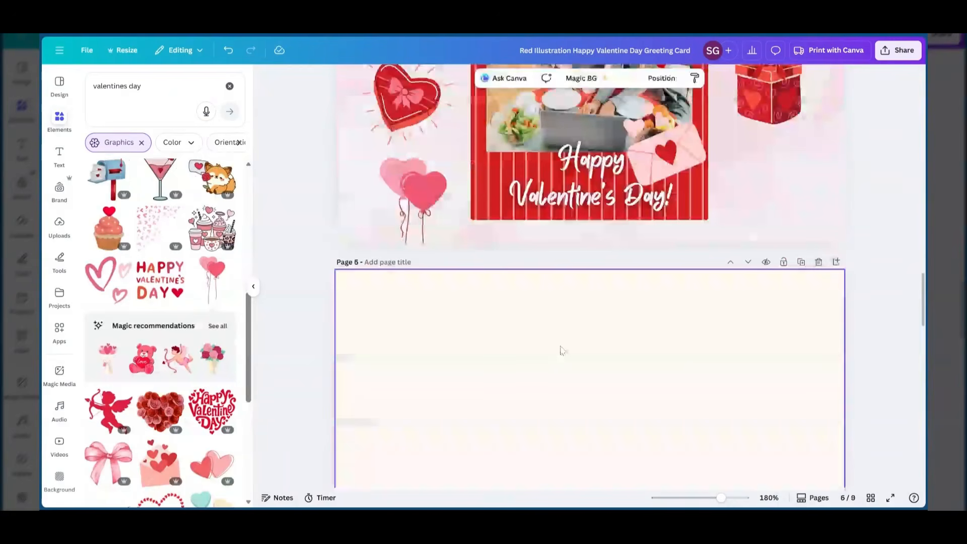
pyautogui.click(780, 180)
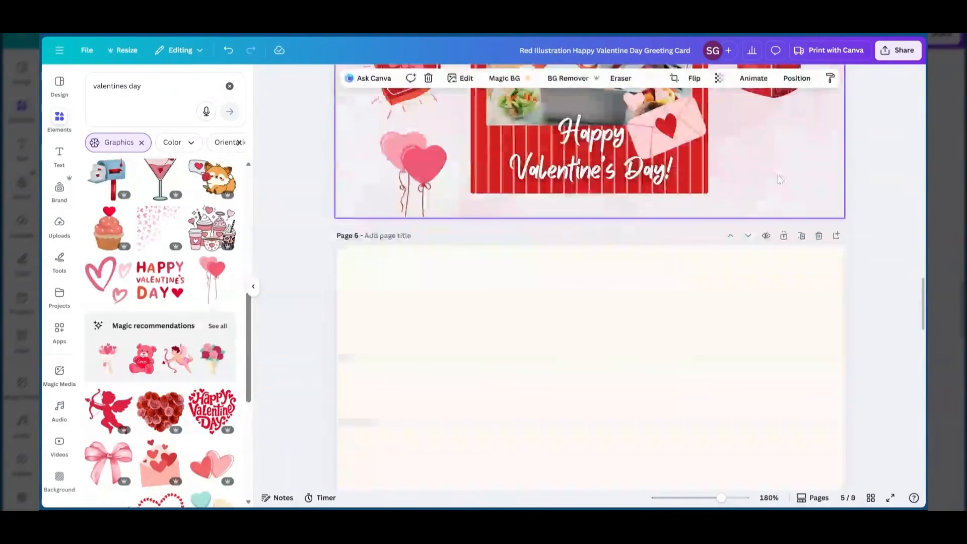
pyautogui.click(572, 333)
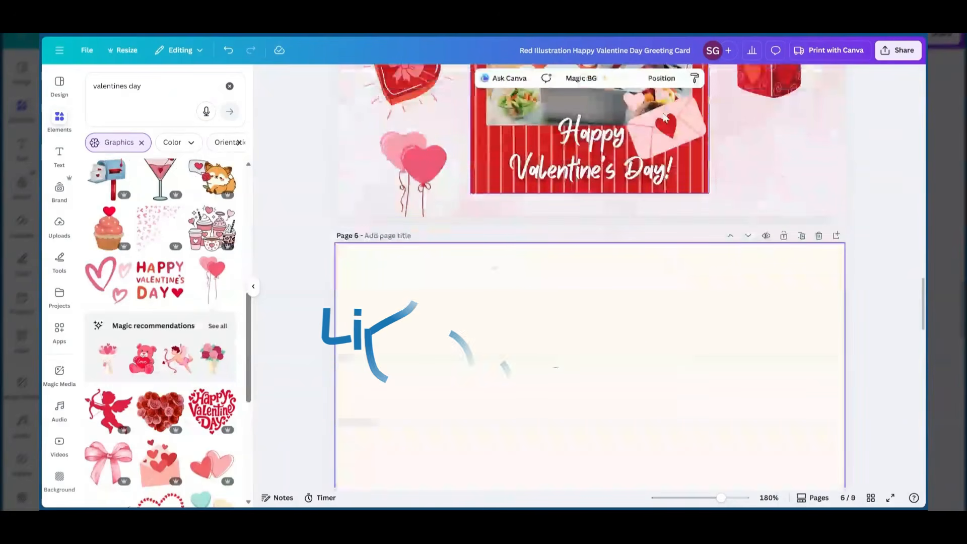
# Step: Try pale pink backgrounds on page 6, including #F3E1E5 sampled from page 5, and settle on a white background
pyautogui.click(630, 79)
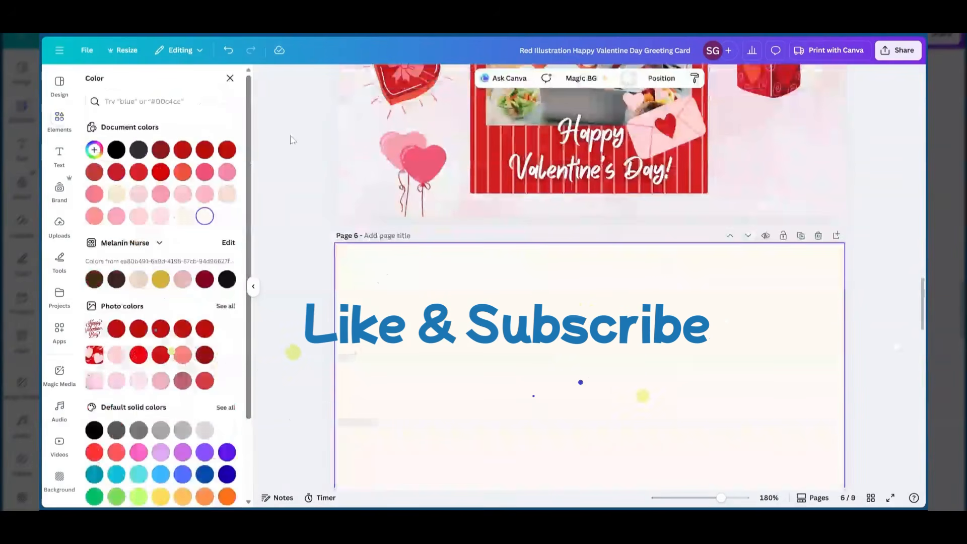
pyautogui.click(96, 150)
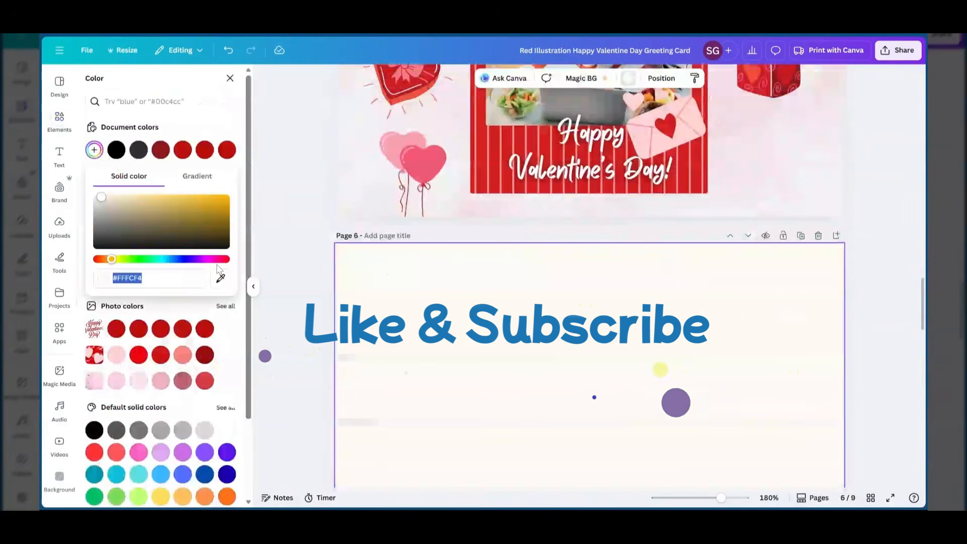
pyautogui.click(220, 280)
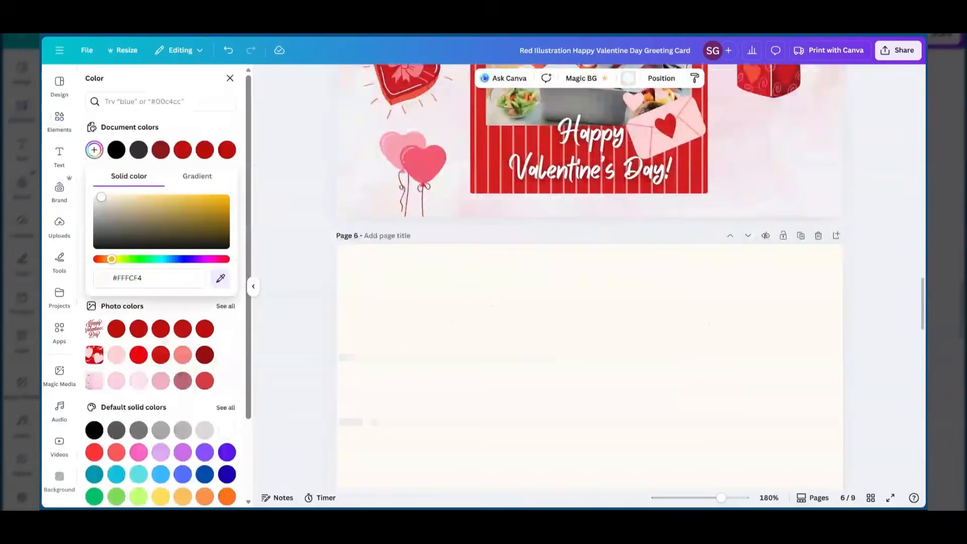
pyautogui.click(739, 123)
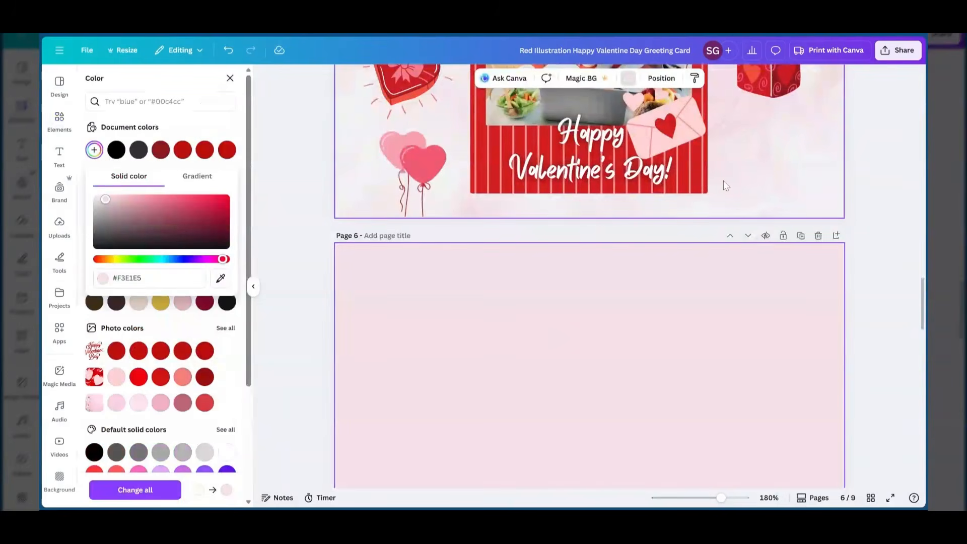
pyautogui.scroll(2, 726, 186)
pyautogui.scroll(-3, 705, 274)
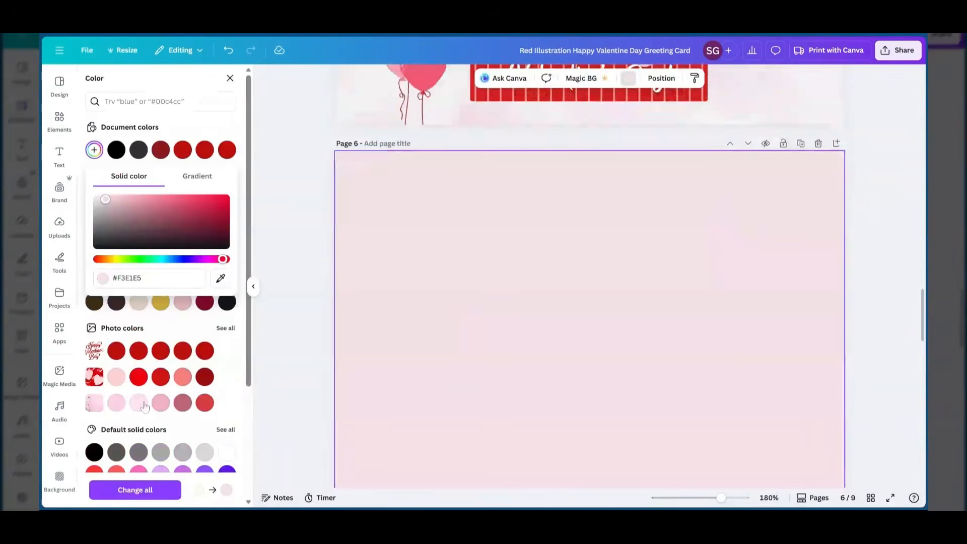
pyautogui.click(117, 403)
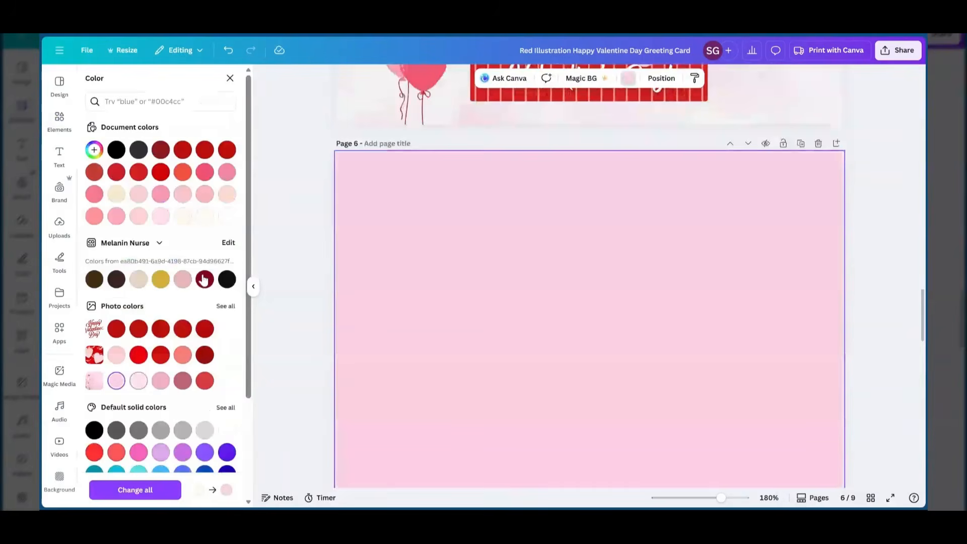
pyautogui.click(226, 217)
# Step: Add a heading to page 6, set it in the Brittany handwriting font and place it near the page's upper-left corner
pyautogui.click(60, 157)
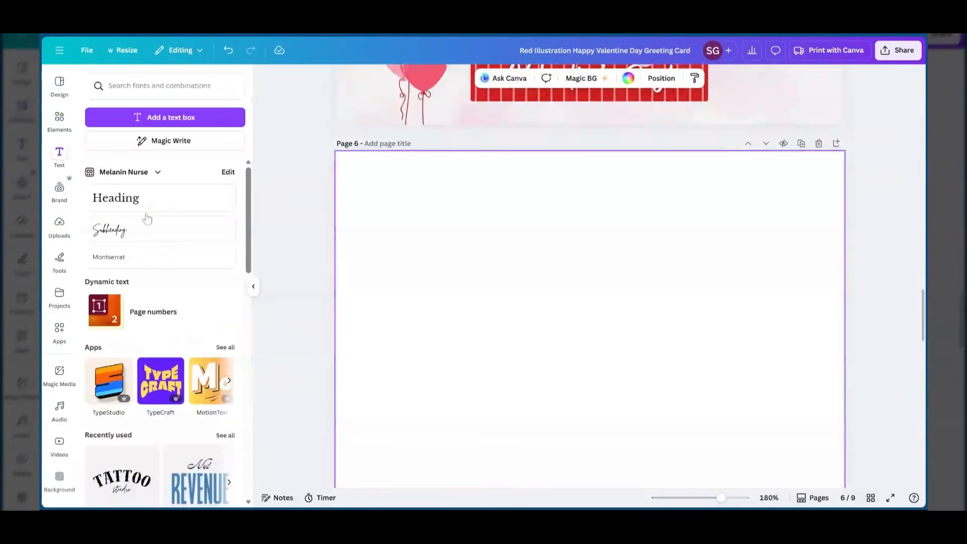
pyautogui.click(131, 203)
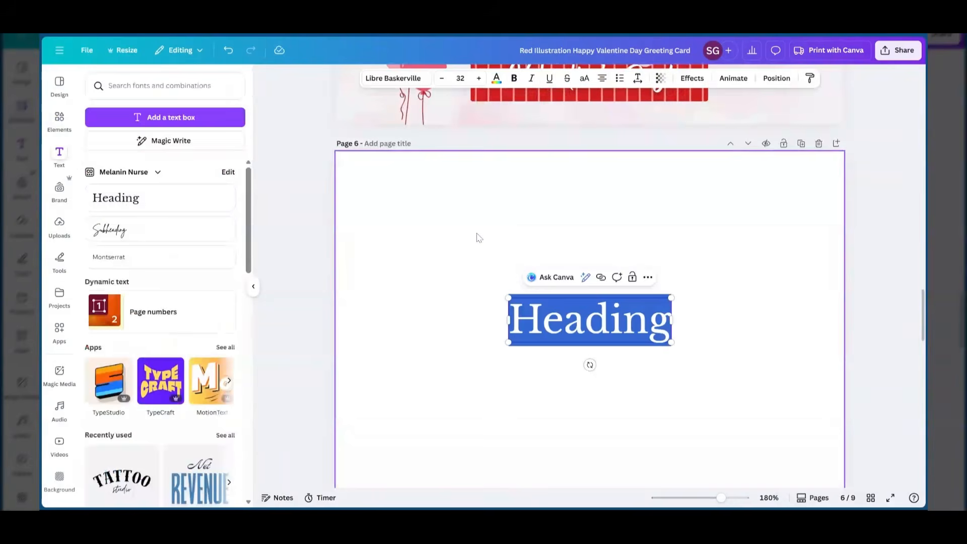
pyautogui.click(409, 81)
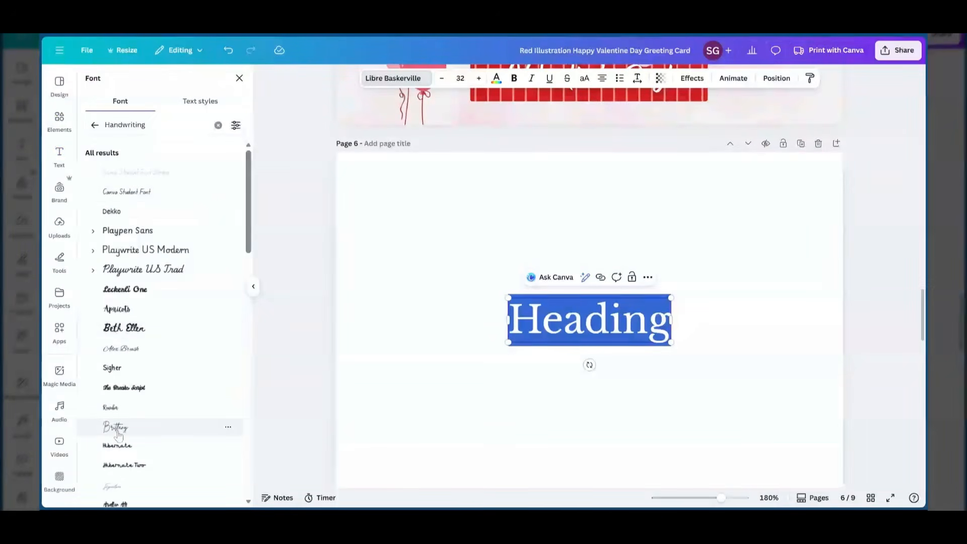
pyautogui.click(117, 429)
pyautogui.moveTo(589, 313); pyautogui.dragTo(445, 220)
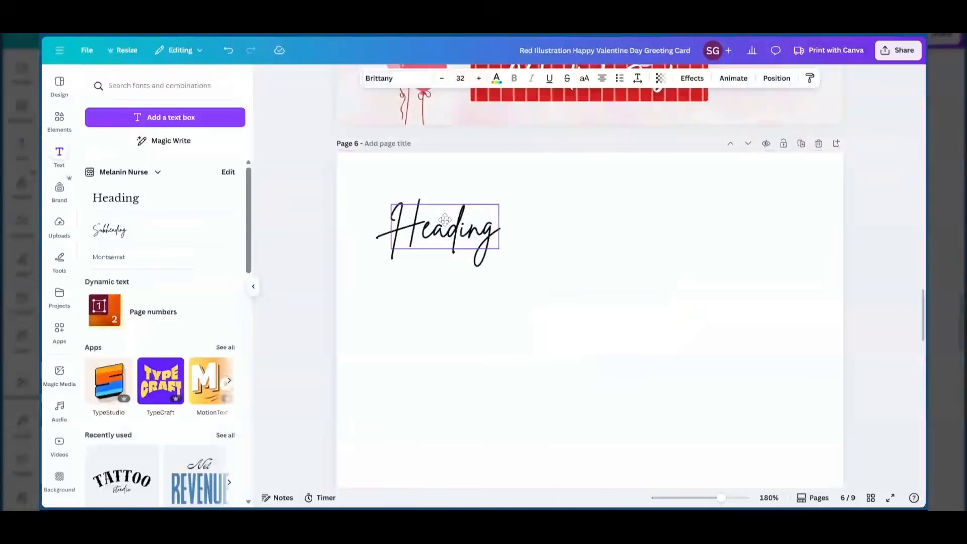
# Step: Replace the heading text on page 6 with "To the love of my life"
pyautogui.scroll(3, 614, 276)
pyautogui.scroll(7, 614, 275)
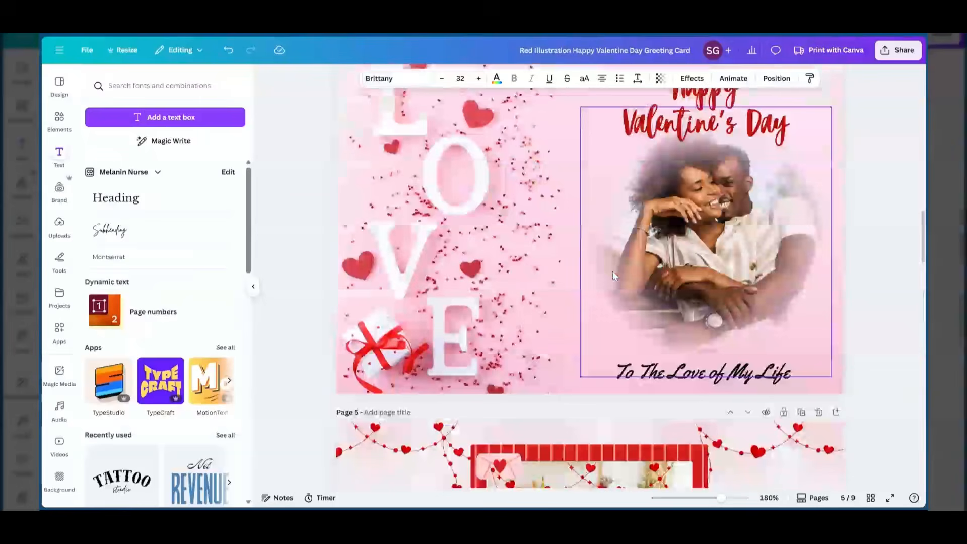
pyautogui.scroll(-2, 612, 276)
pyautogui.scroll(-7, 613, 276)
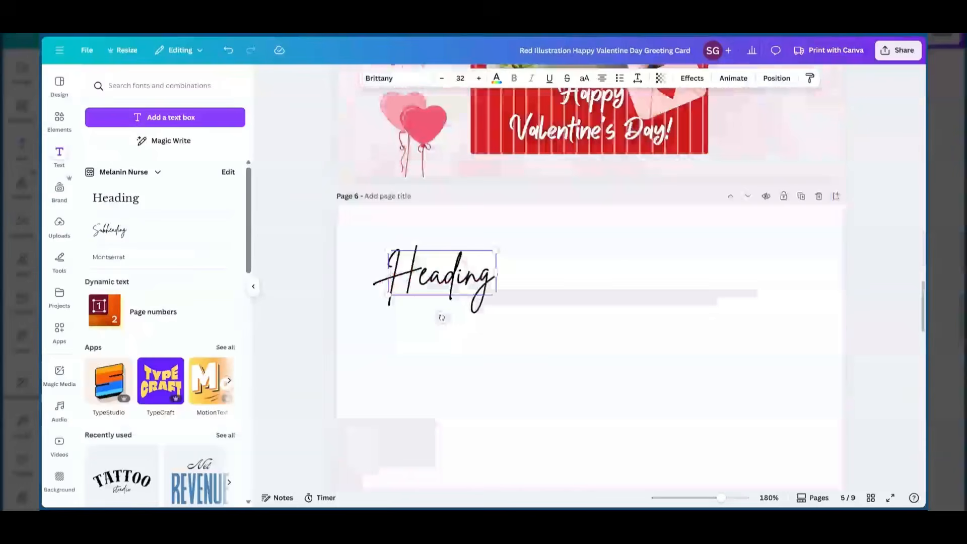
pyautogui.scroll(-3, 472, 141)
pyautogui.doubleClick(475, 140)
pyautogui.press('BackSpace')
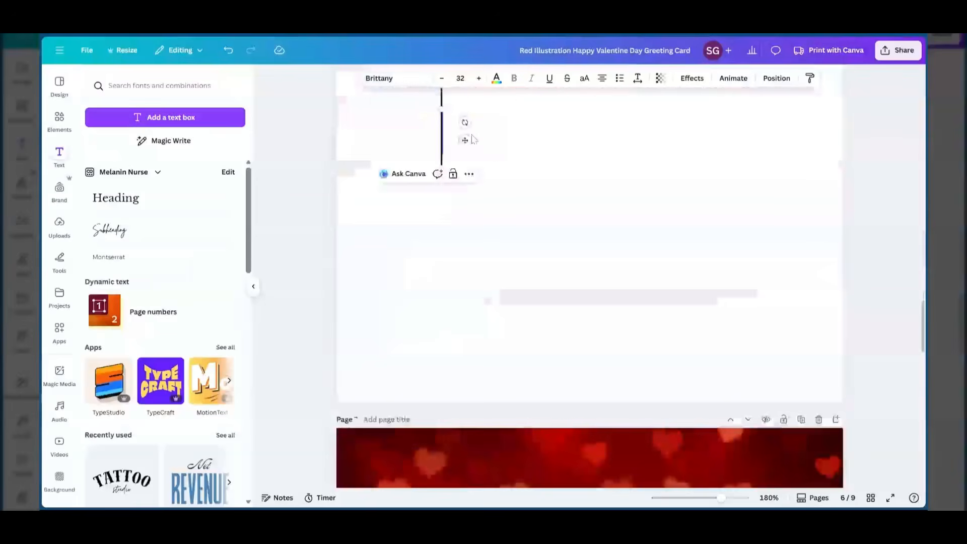
pyautogui.write('To the l')
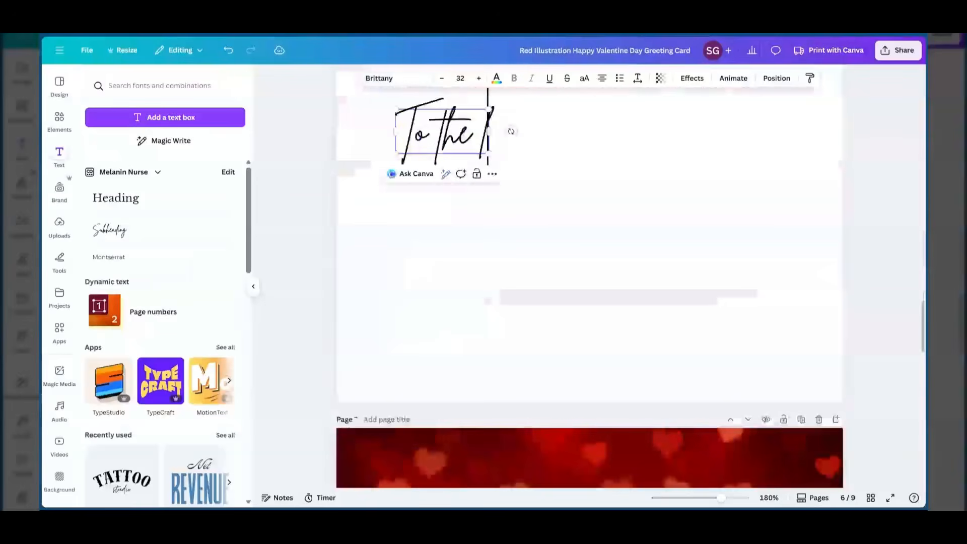
pyautogui.write('ove o')
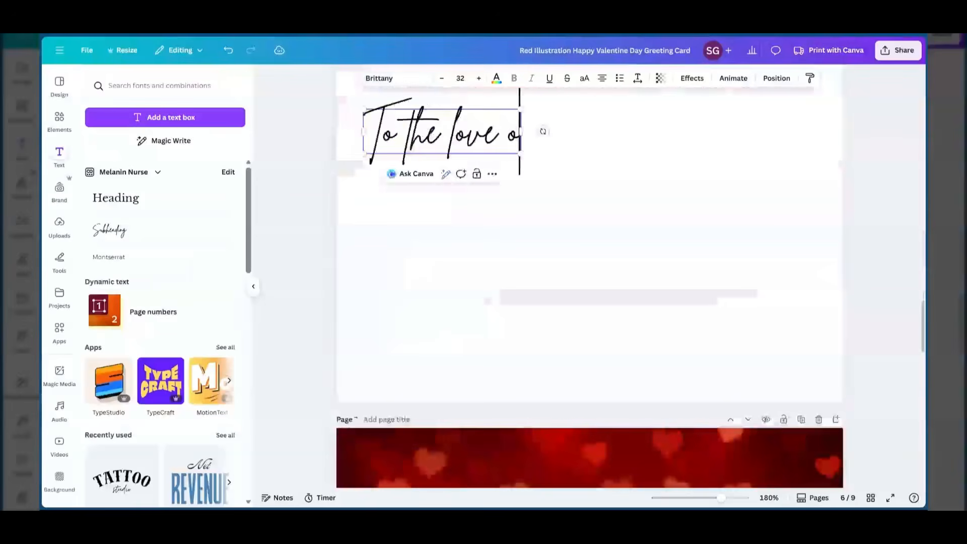
pyautogui.write('f my life')
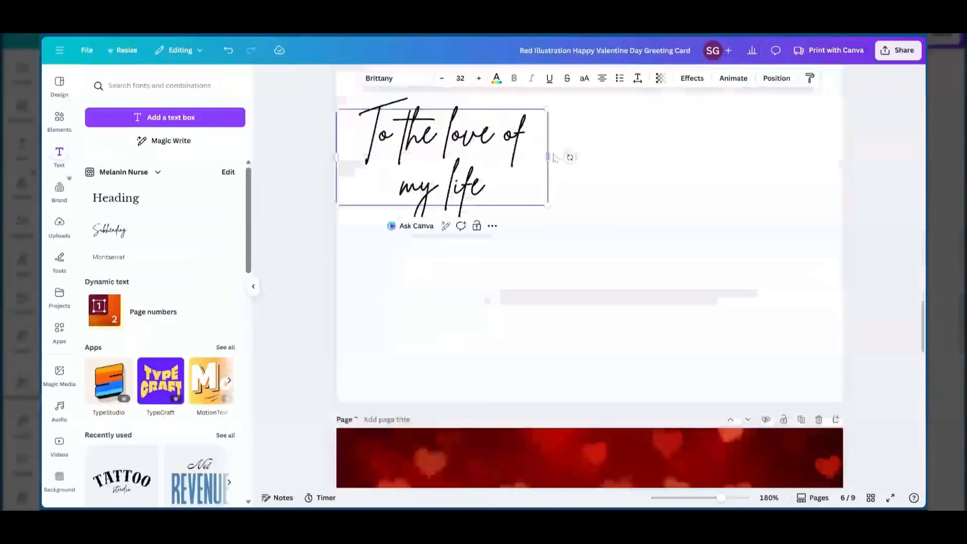
# Step: Widen the message's text box on page 6 to fit one line and move it toward the upper centre of the page
pyautogui.moveTo(548, 157); pyautogui.dragTo(766, 152)
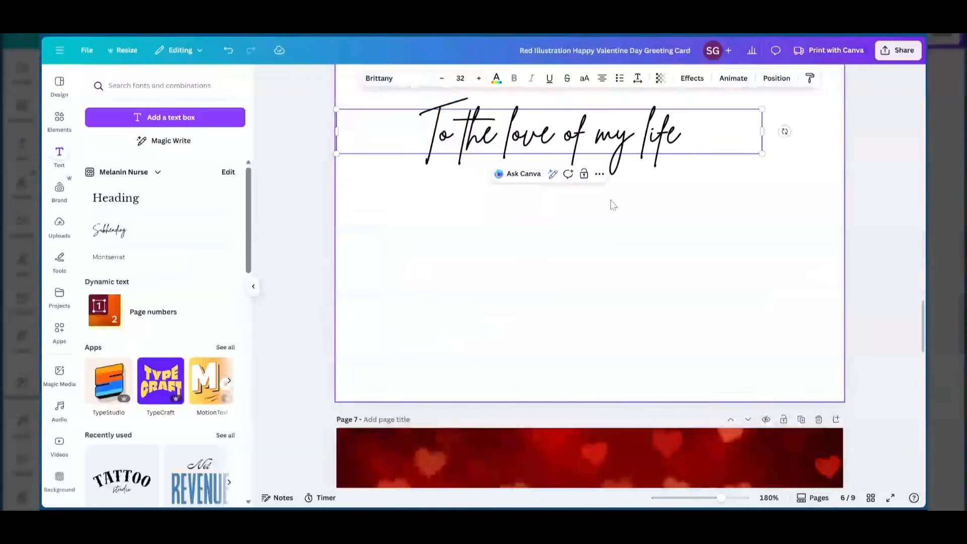
pyautogui.scroll(2, 613, 205)
pyautogui.scroll(1, 614, 205)
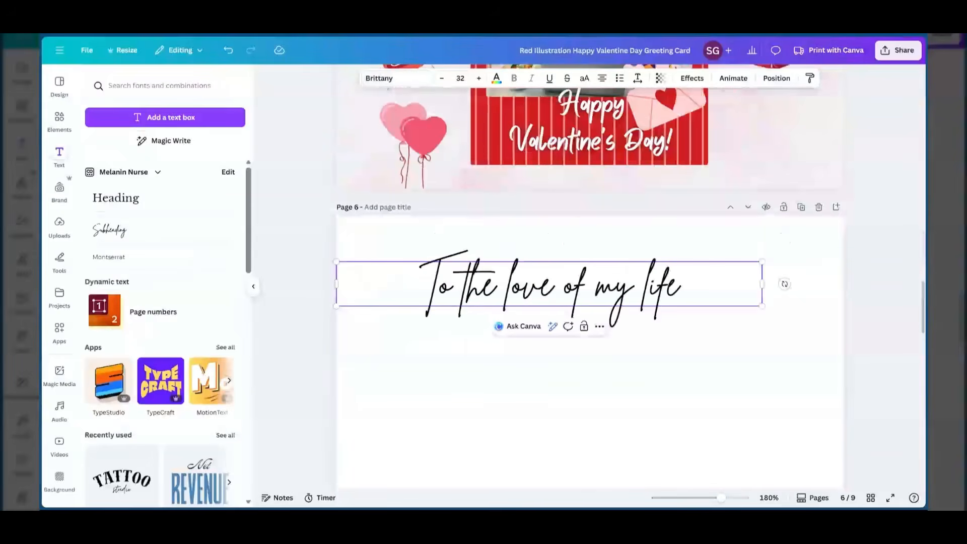
pyautogui.click(626, 348)
pyautogui.moveTo(628, 292)
pyautogui.mouseDown()
pyautogui.moveTo(642, 279)
pyautogui.moveTo(636, 286)
pyautogui.mouseUp()
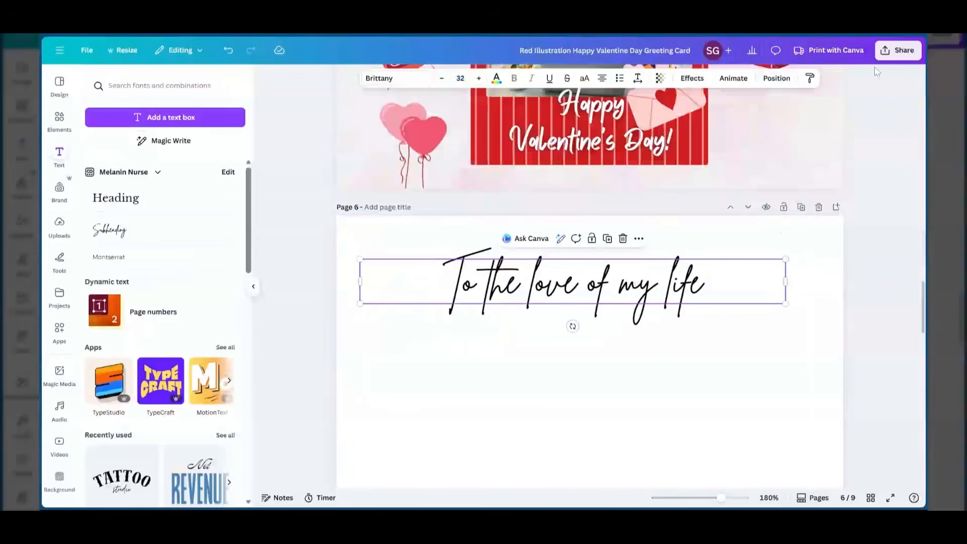
# Step: Set up the design's download as PDF Print with the CMYK (best for professional printing) color profile
pyautogui.click(888, 54)
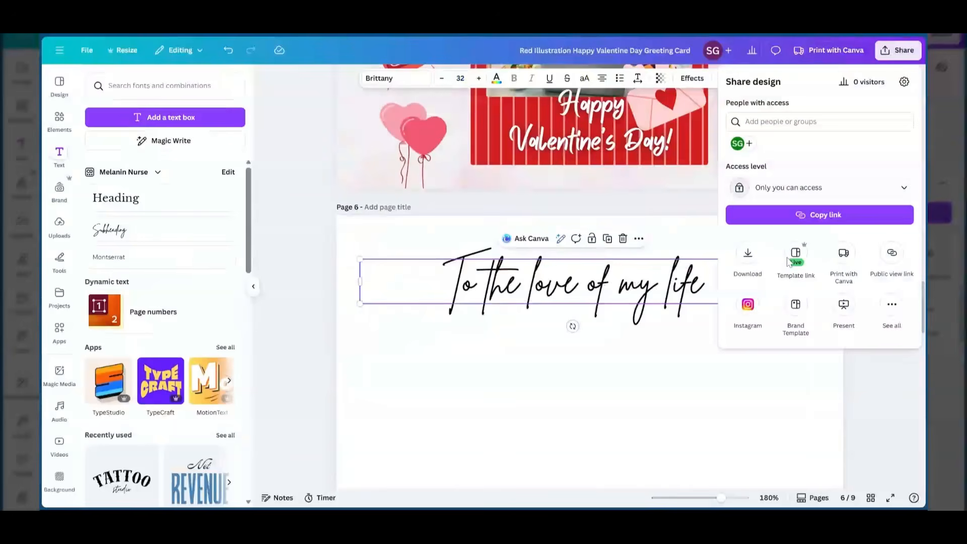
pyautogui.click(747, 255)
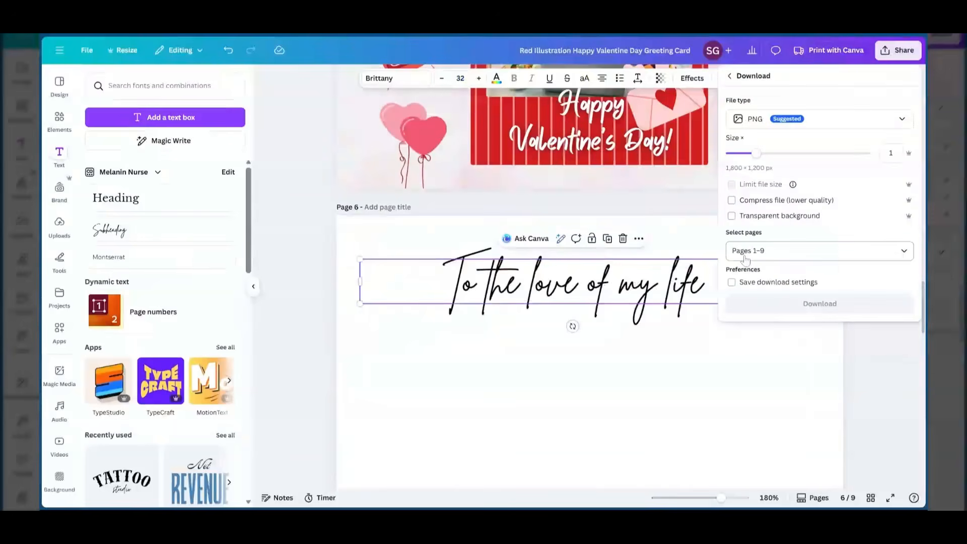
pyautogui.click(787, 121)
pyautogui.click(764, 240)
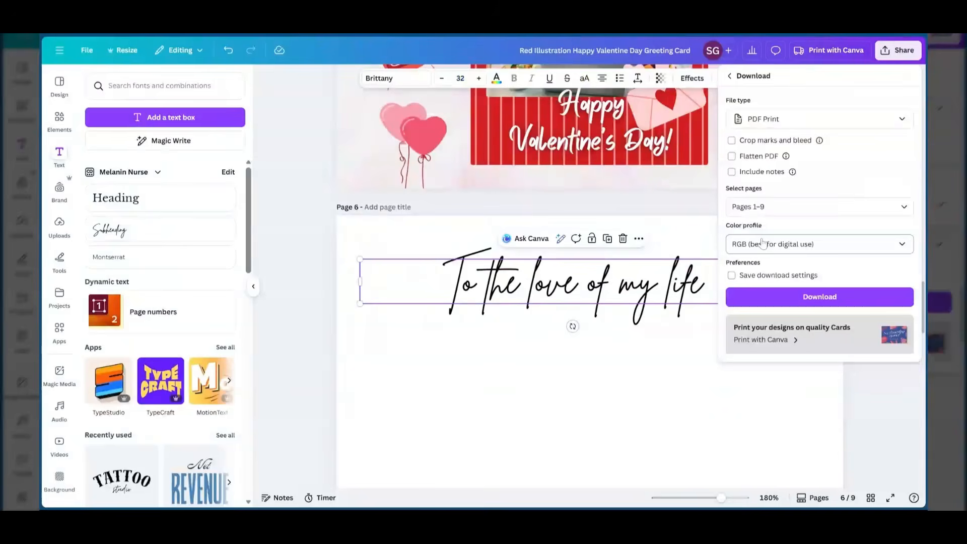
pyautogui.click(763, 243)
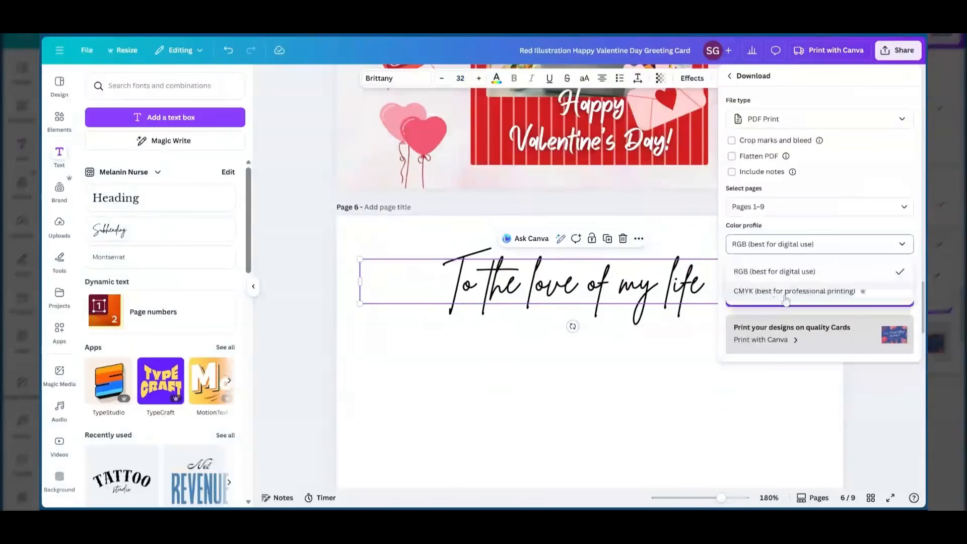
pyautogui.click(786, 292)
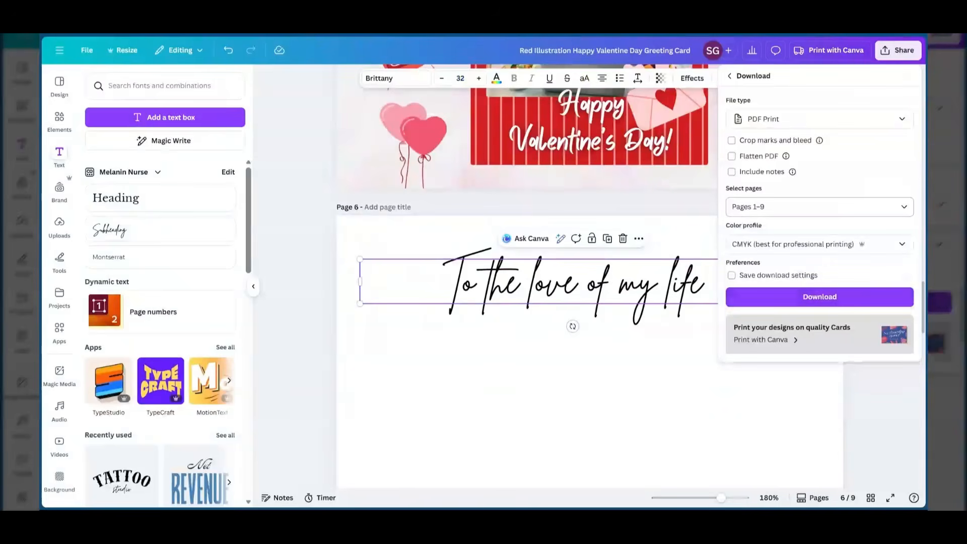
# Step: Limit the download to pages 1–5 and 7–9, and close the download settings without downloading
pyautogui.click(791, 207)
pyautogui.scroll(-1, 766, 281)
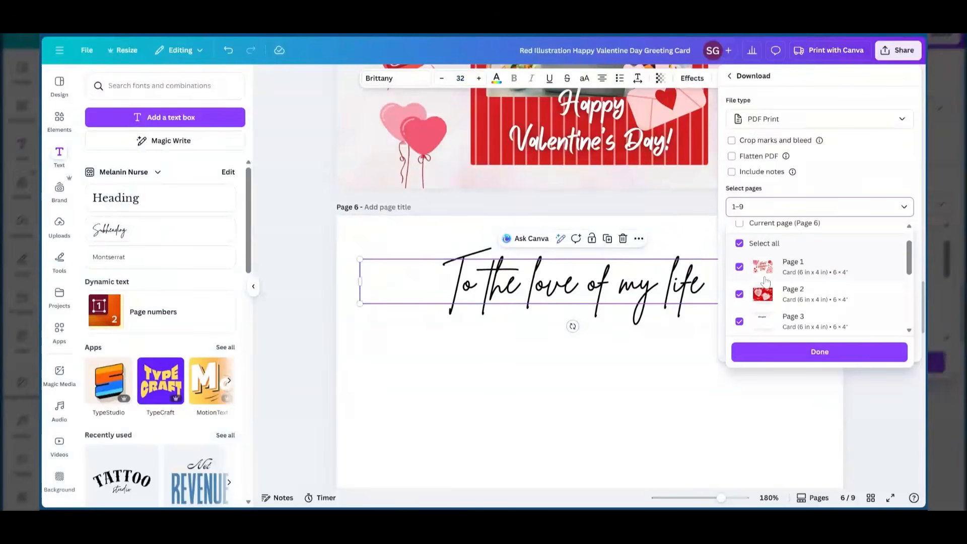
pyautogui.scroll(-2, 766, 281)
pyautogui.scroll(-1, 766, 281)
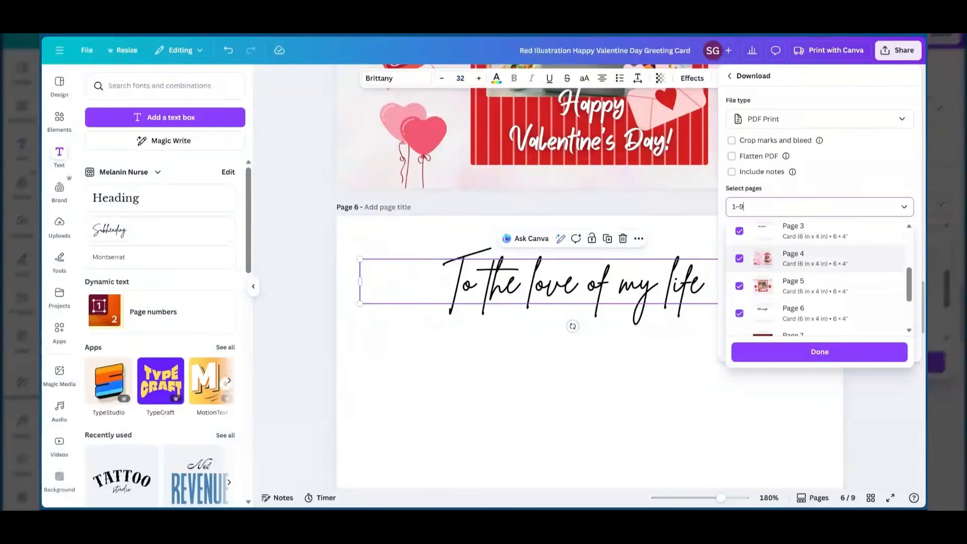
pyautogui.click(739, 288)
pyautogui.click(740, 313)
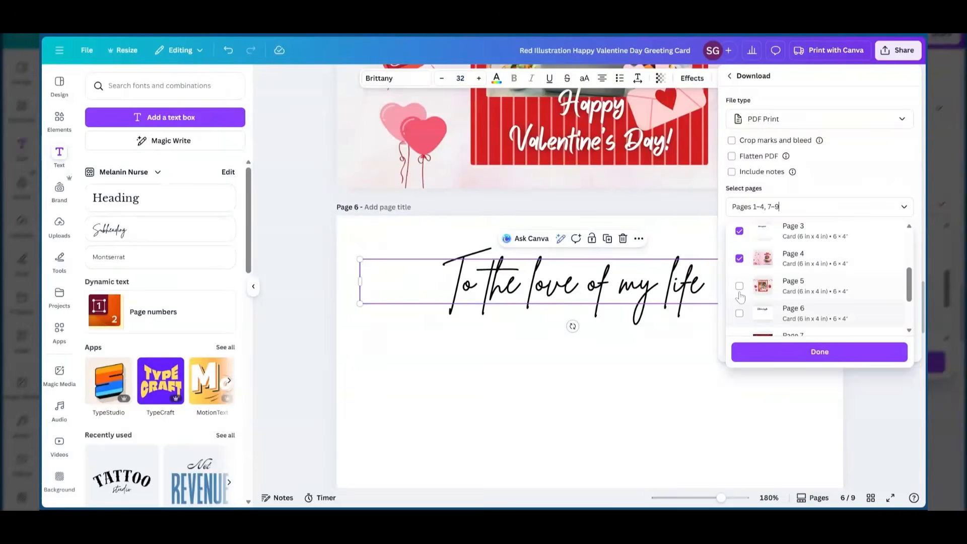
pyautogui.click(739, 286)
pyautogui.scroll(-1, 755, 322)
pyautogui.click(758, 355)
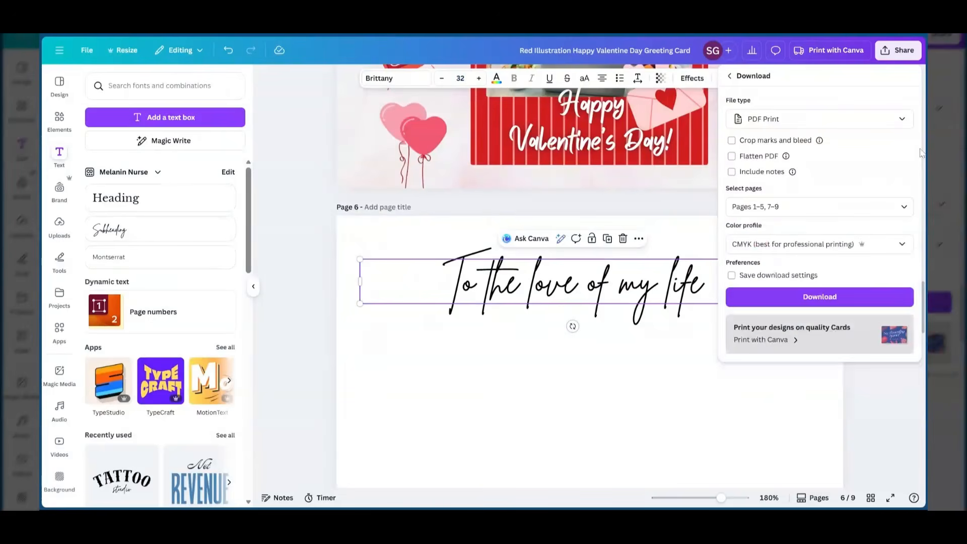
pyautogui.click(705, 313)
pyautogui.click(756, 324)
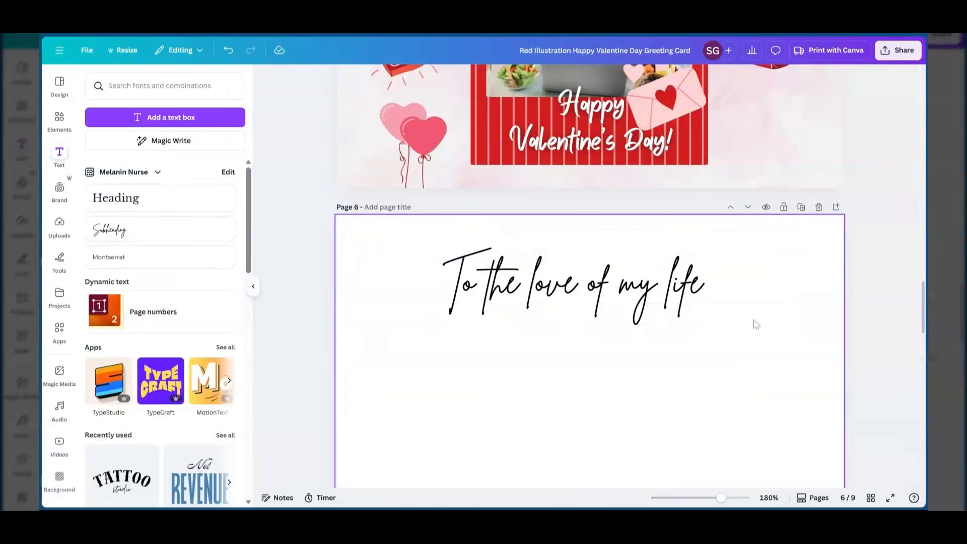
# Step: View the info details of the heart garland in page 5's upper-left corner and move the garland slightly upward
pyautogui.scroll(4, 756, 324)
pyautogui.scroll(1, 754, 320)
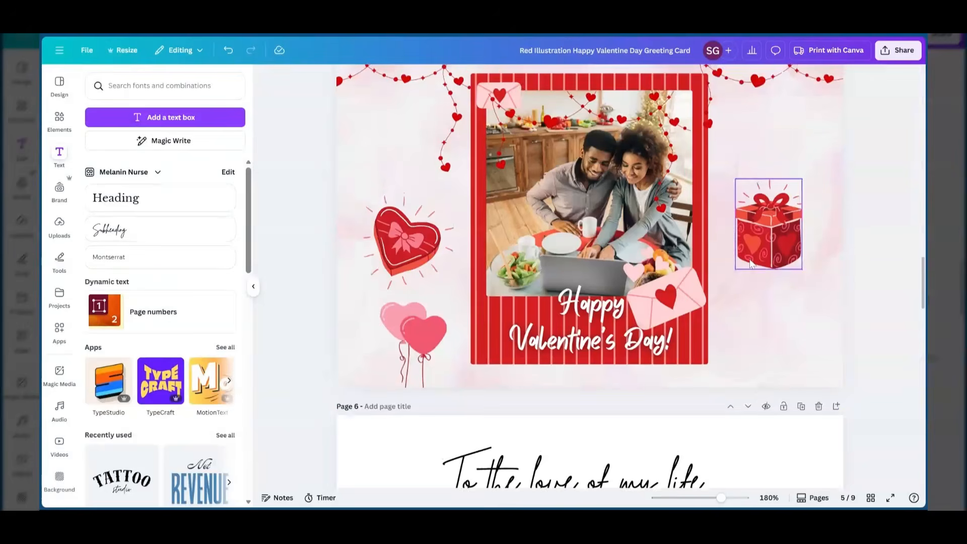
pyautogui.scroll(1, 442, 150)
pyautogui.click(442, 150)
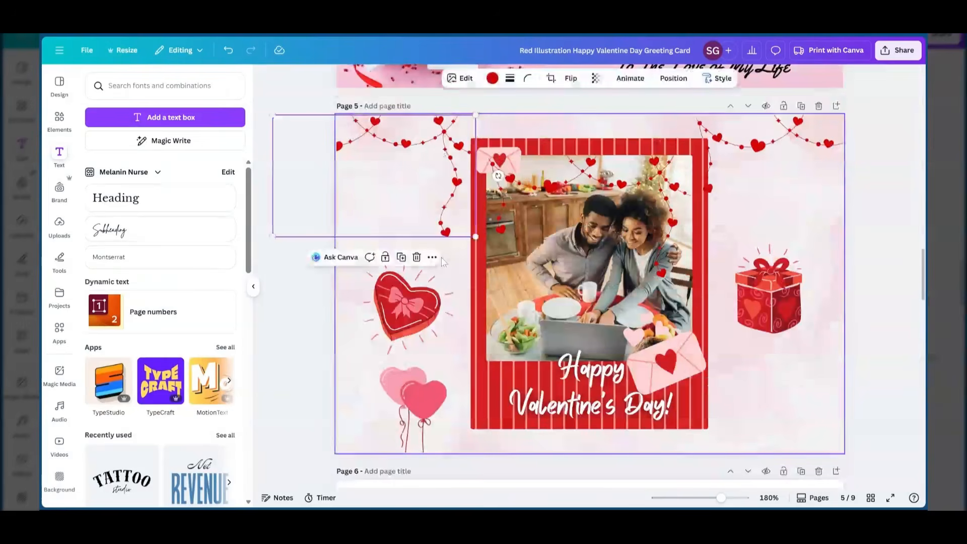
pyautogui.click(432, 258)
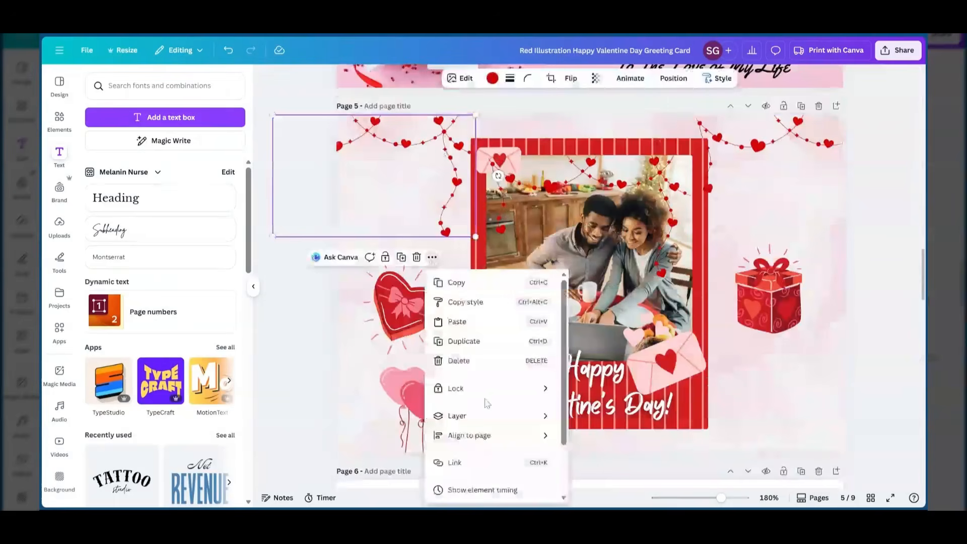
pyautogui.scroll(-2, 488, 477)
pyautogui.click(453, 494)
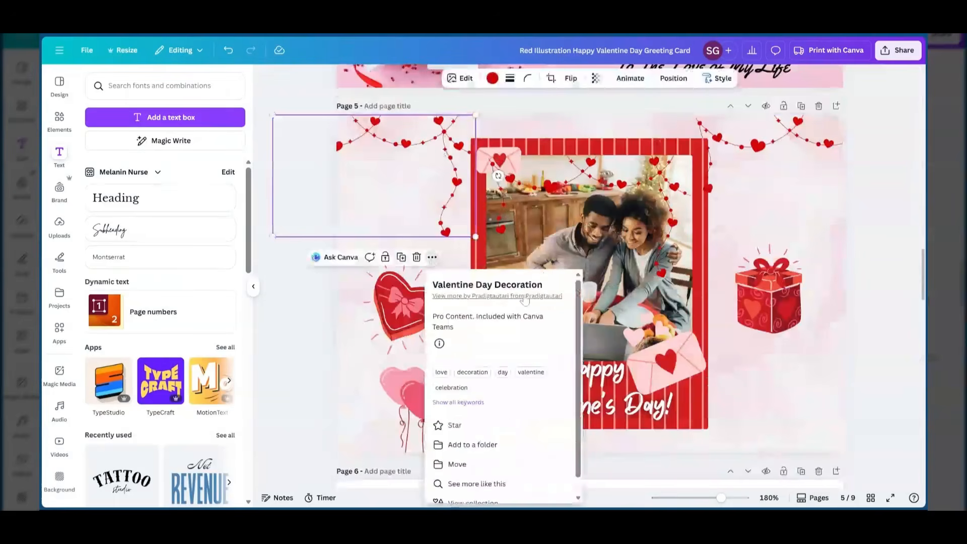
pyautogui.click(511, 134)
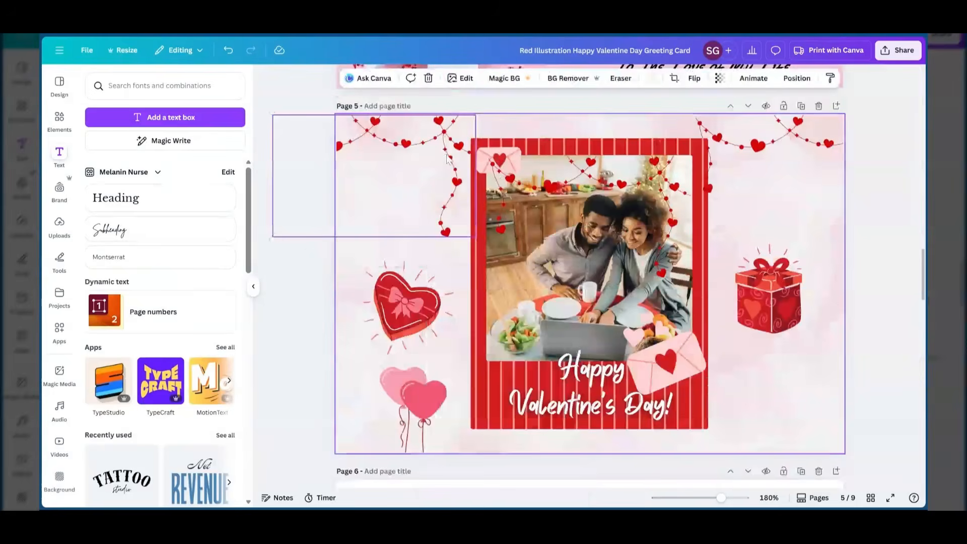
pyautogui.moveTo(447, 158)
pyautogui.mouseDown()
pyautogui.moveTo(595, 211)
pyautogui.moveTo(445, 146)
pyautogui.mouseUp()
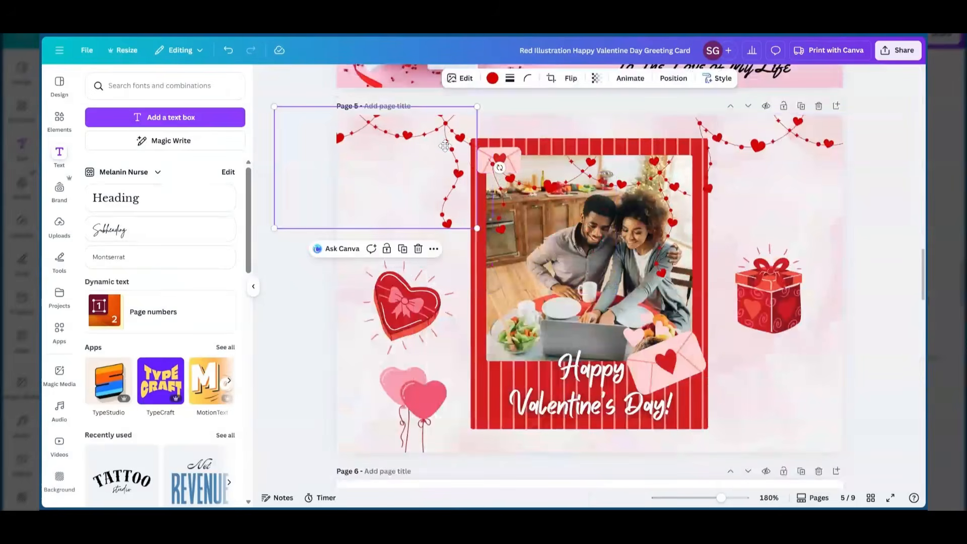
# Step: Nudge the central heart garland on page 5, and move the kitchen couple photo layer out of the red striped border toward the page's left side
pyautogui.moveTo(594, 177)
pyautogui.mouseDown()
pyautogui.moveTo(599, 210)
pyautogui.moveTo(547, 194)
pyautogui.moveTo(597, 179)
pyautogui.mouseUp()
pyautogui.click(519, 330)
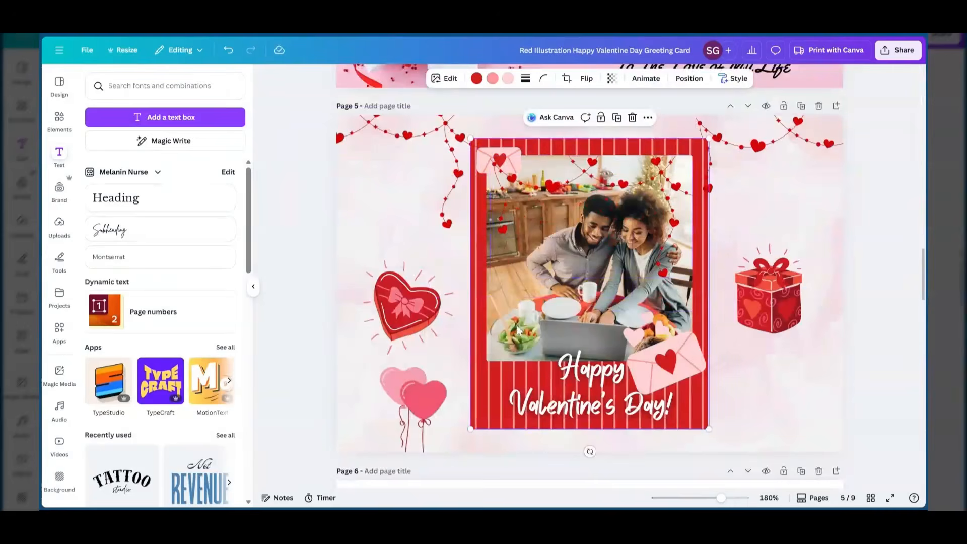
pyautogui.click(696, 81)
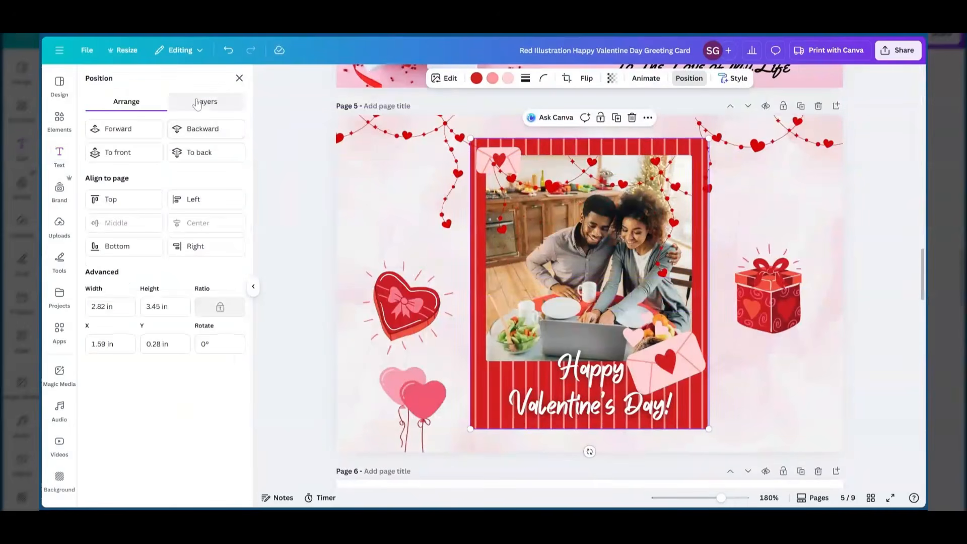
pyautogui.click(197, 102)
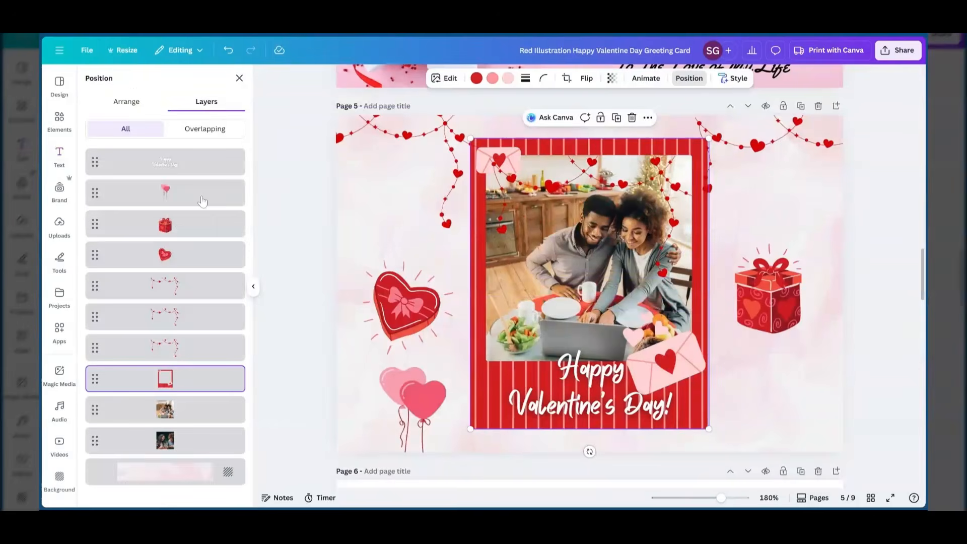
pyautogui.click(167, 412)
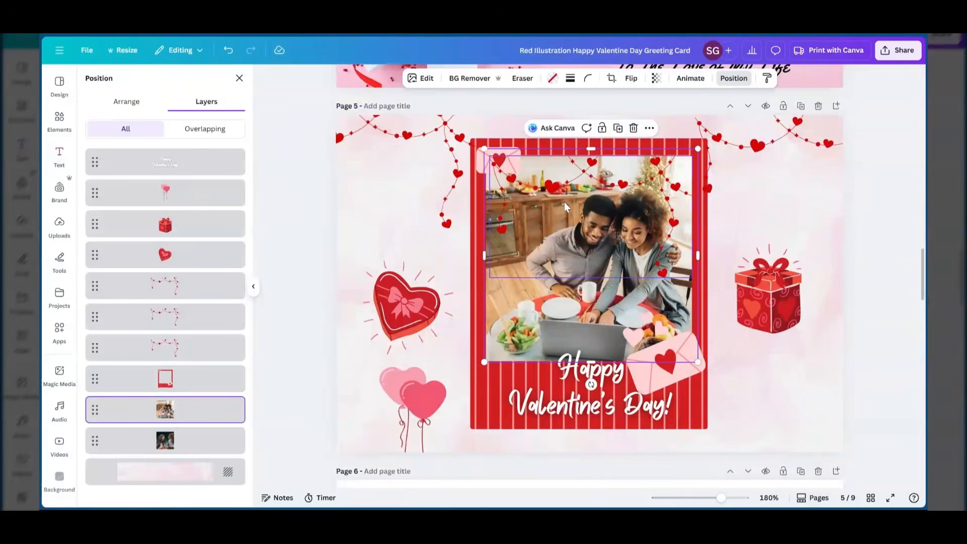
pyautogui.moveTo(491, 342); pyautogui.dragTo(262, 361)
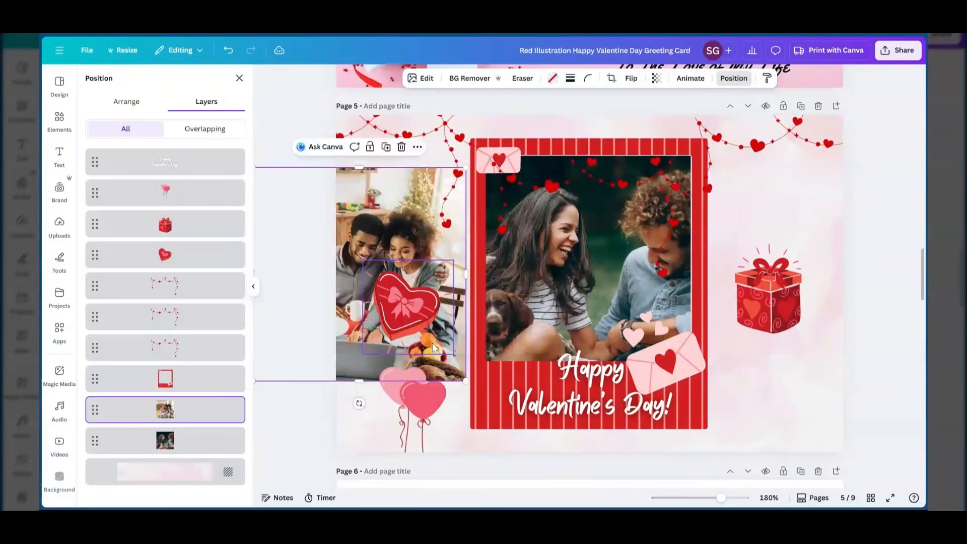
# Step: Delete the kitchen couple image but keep its frame, and move the empty frame back into the red border's opening
pyautogui.click(402, 148)
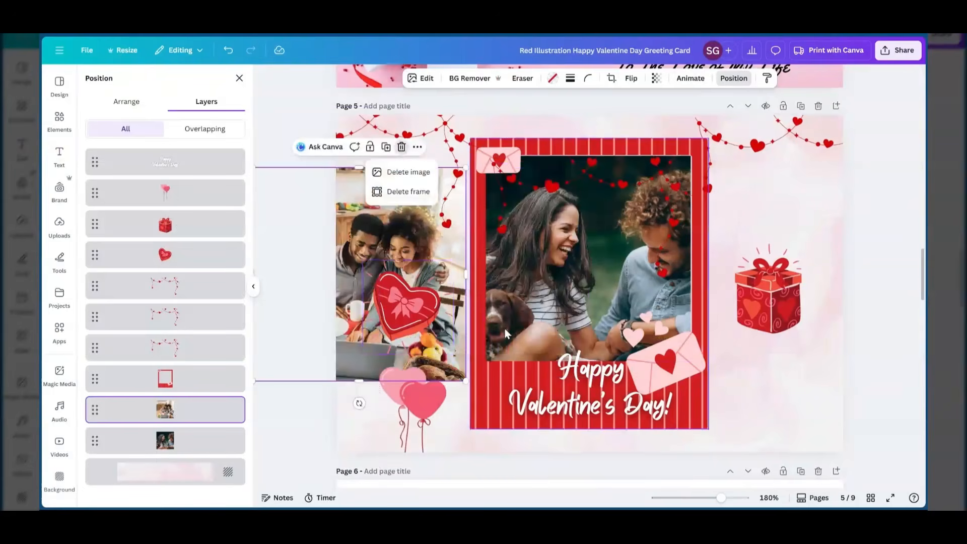
pyautogui.click(396, 213)
pyautogui.click(402, 147)
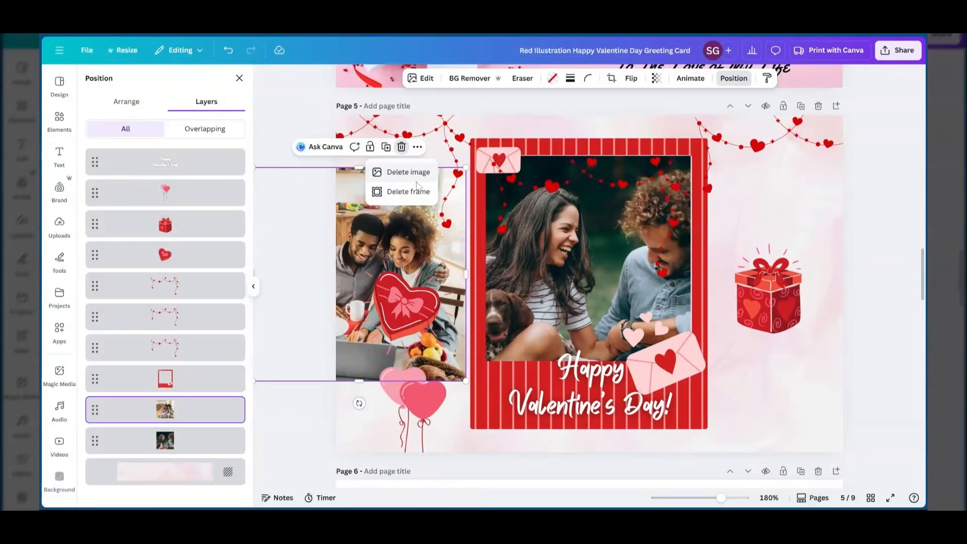
pyautogui.click(400, 177)
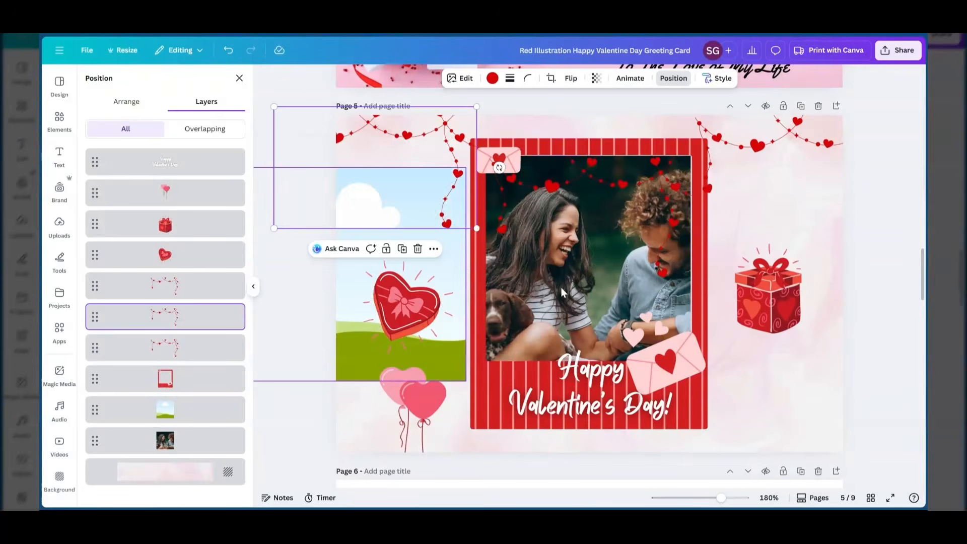
pyautogui.moveTo(305, 297); pyautogui.dragTo(609, 233)
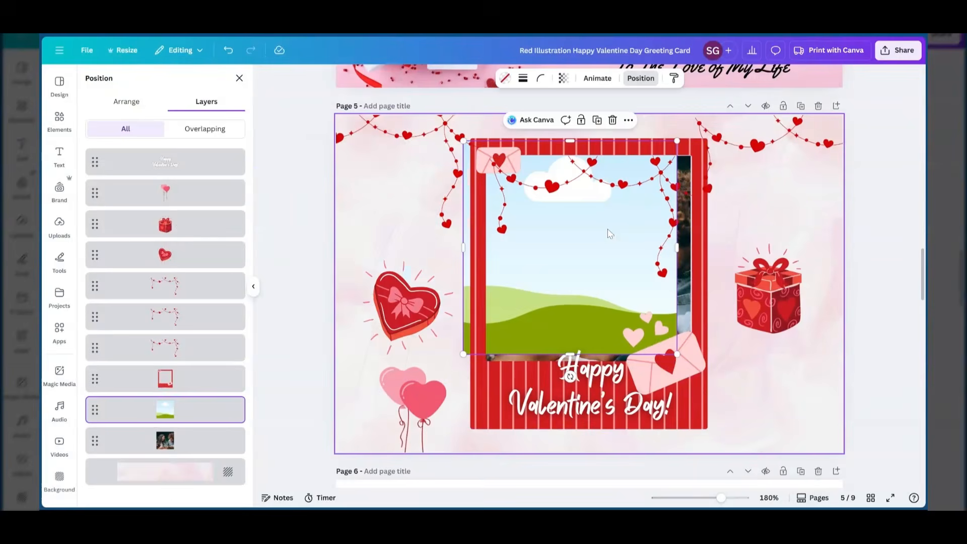
pyautogui.moveTo(519, 323); pyautogui.dragTo(540, 325)
pyautogui.click(126, 102)
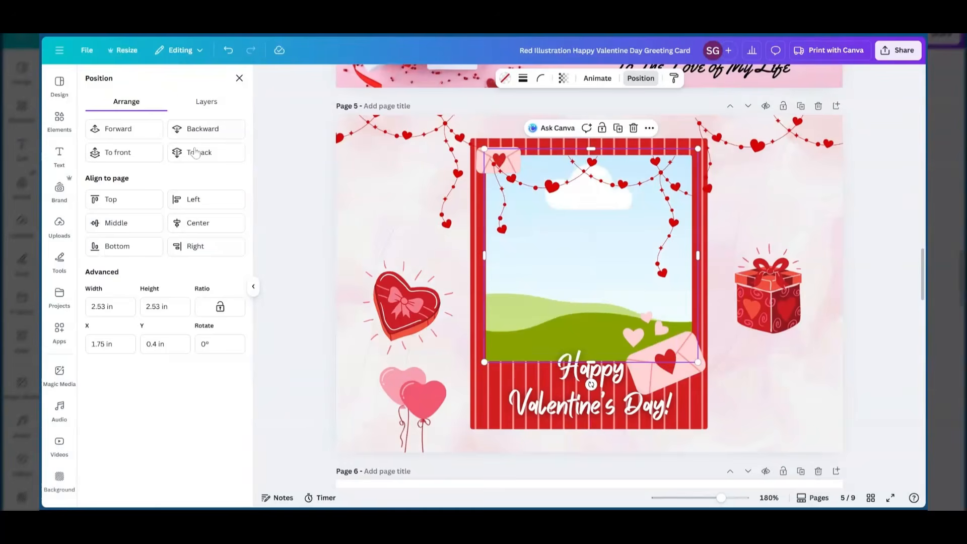
# Step: Add a square basic-shape frame to page 5 and enlarge it to about 2.5 in square over the red border's opening
pyautogui.click(59, 125)
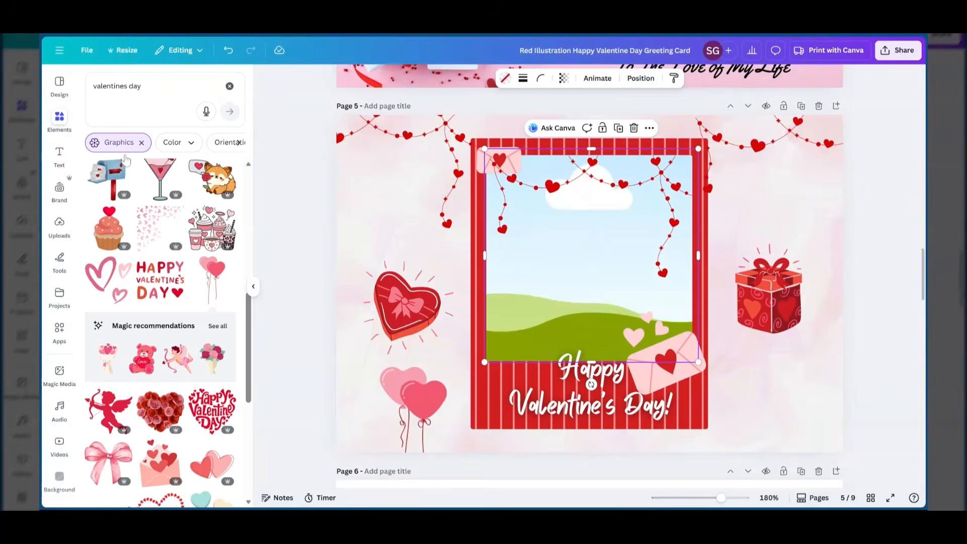
pyautogui.click(229, 87)
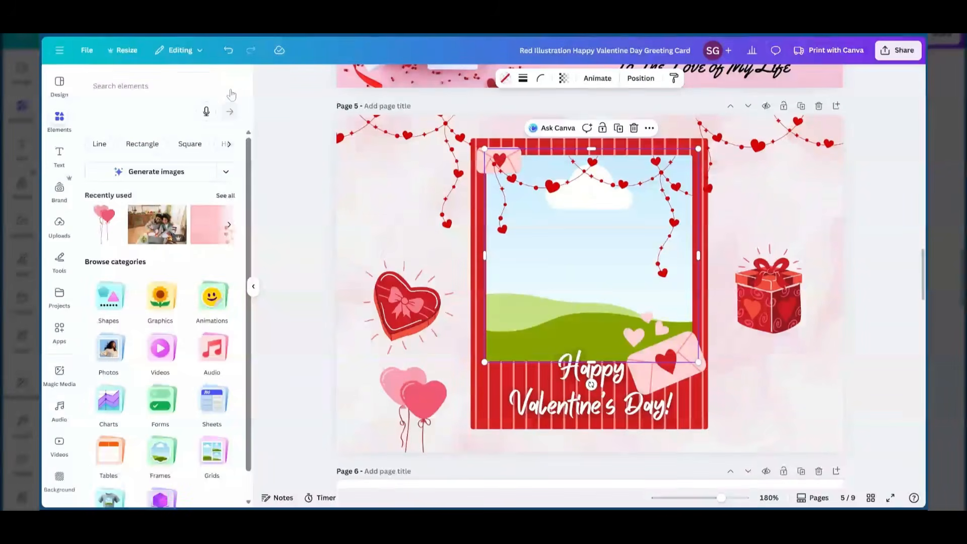
pyautogui.scroll(-1, 172, 408)
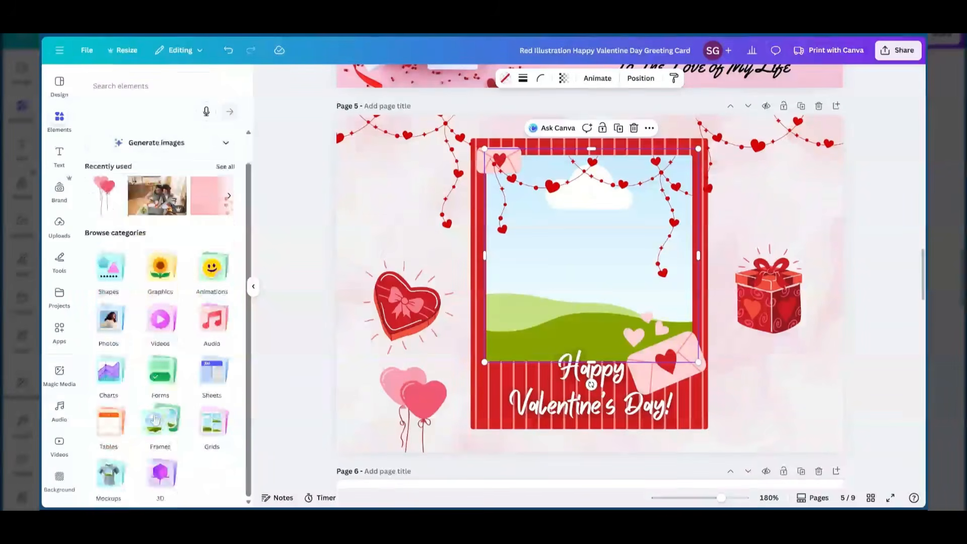
pyautogui.click(156, 420)
pyautogui.click(103, 227)
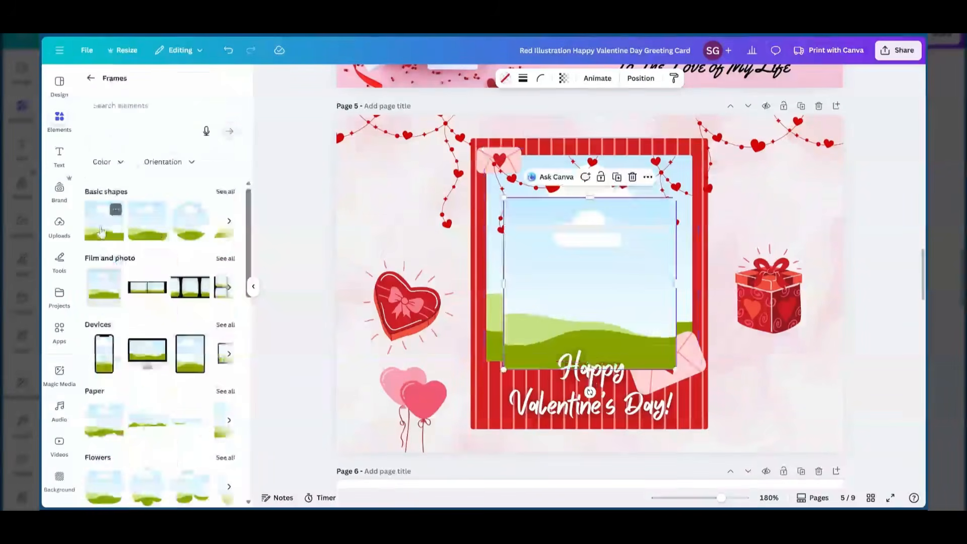
pyautogui.moveTo(564, 263); pyautogui.dragTo(550, 228)
pyautogui.moveTo(658, 323); pyautogui.dragTo(697, 362)
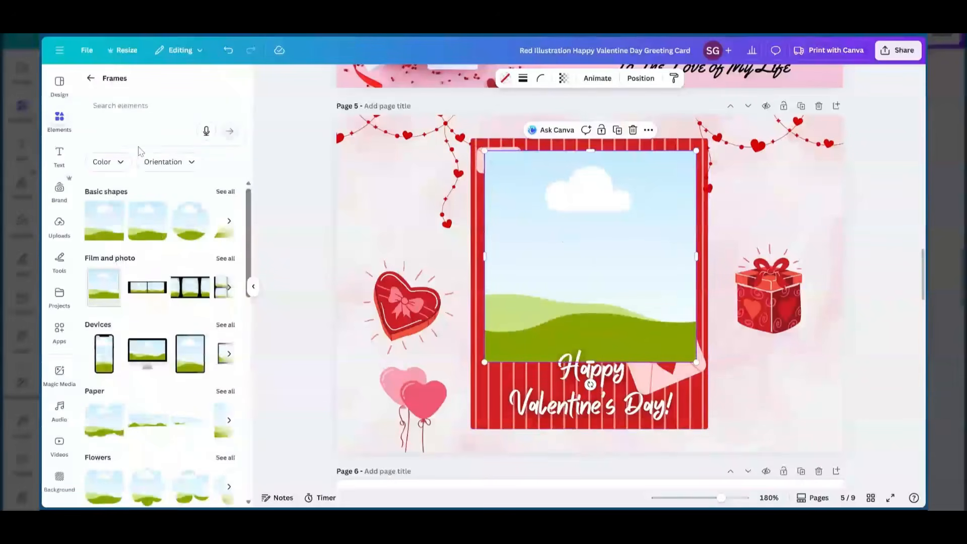
# Step: Fill the new square frame with the recently used kitchen couple photo and send it backward behind the garlands and red border
pyautogui.click(91, 78)
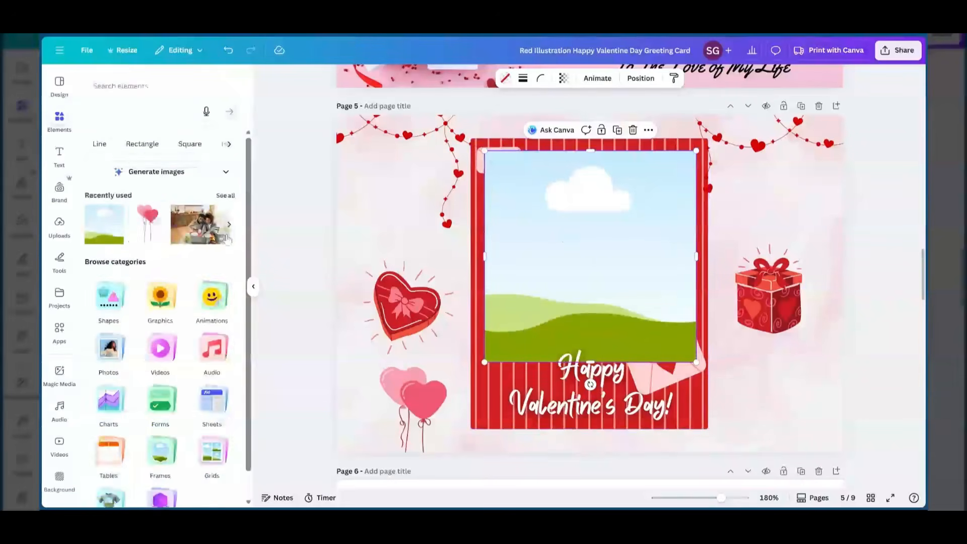
pyautogui.click(227, 239)
pyautogui.moveTo(565, 255); pyautogui.dragTo(582, 213)
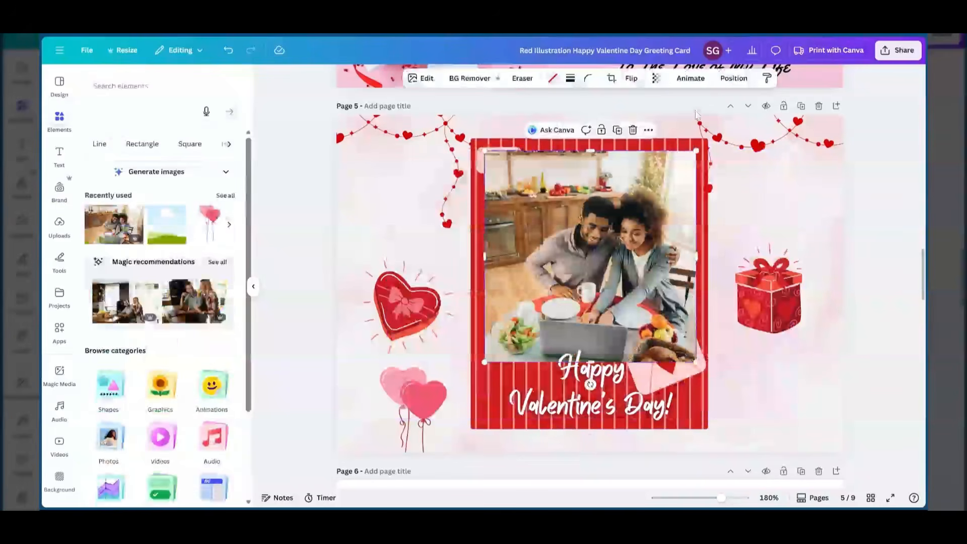
pyautogui.click(734, 78)
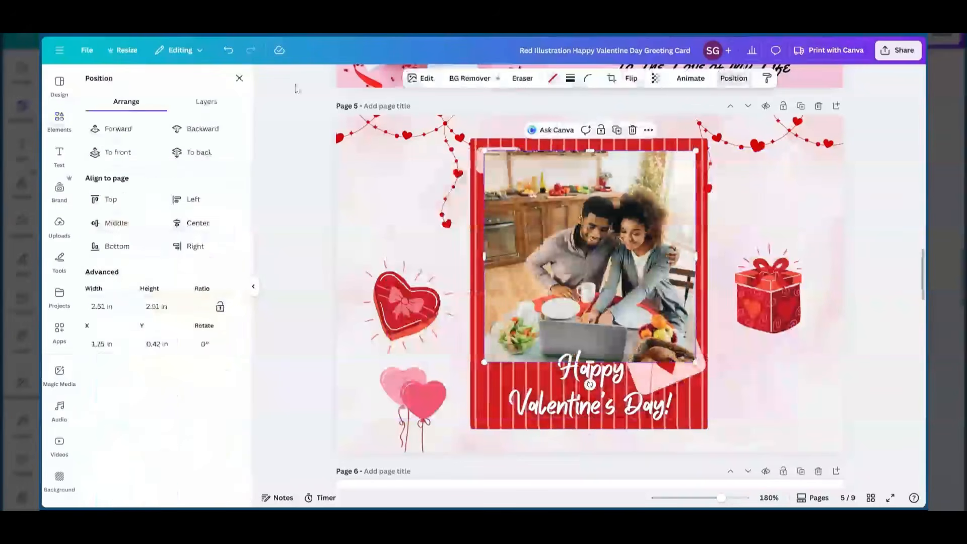
pyautogui.click(202, 132)
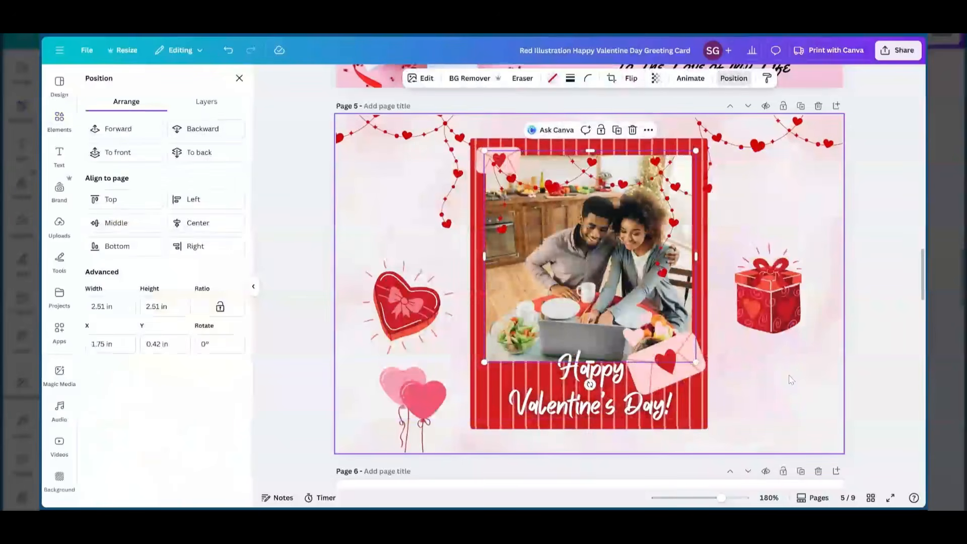
pyautogui.click(792, 380)
pyautogui.click(580, 408)
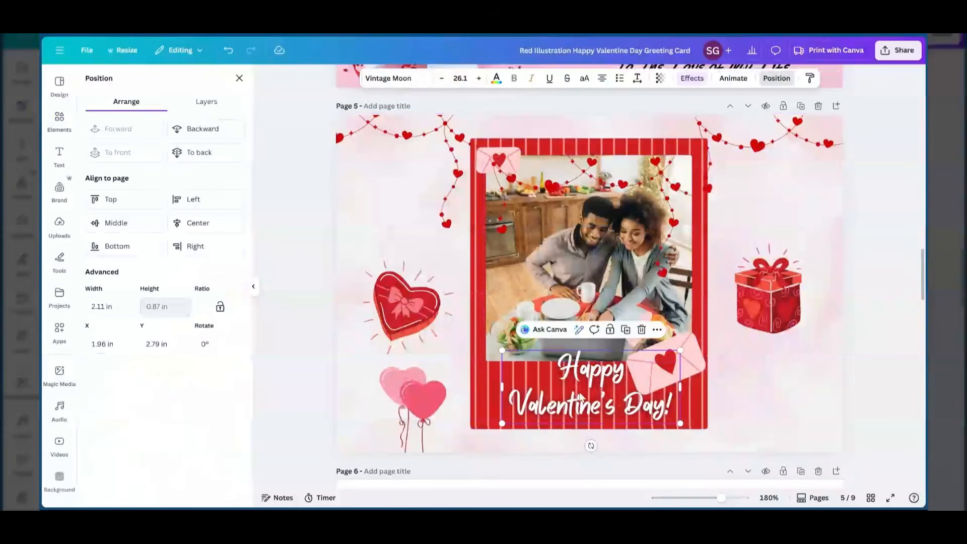
pyautogui.click(774, 397)
# Step: Review the card designs on pages 6 through 9, and go back to look over the couple cards on pages 4 and 5
pyautogui.scroll(-3, 735, 335)
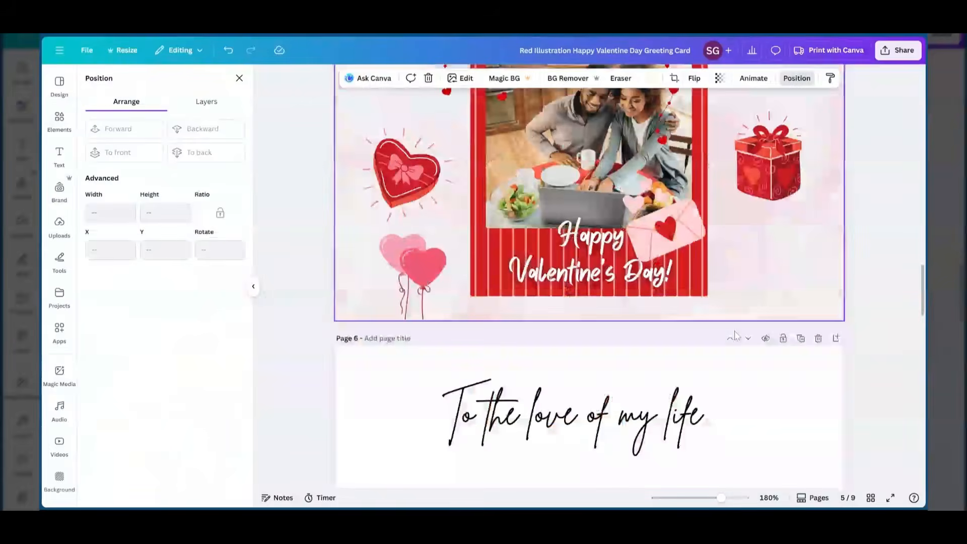
pyautogui.scroll(-7, 735, 336)
pyautogui.scroll(-6, 735, 335)
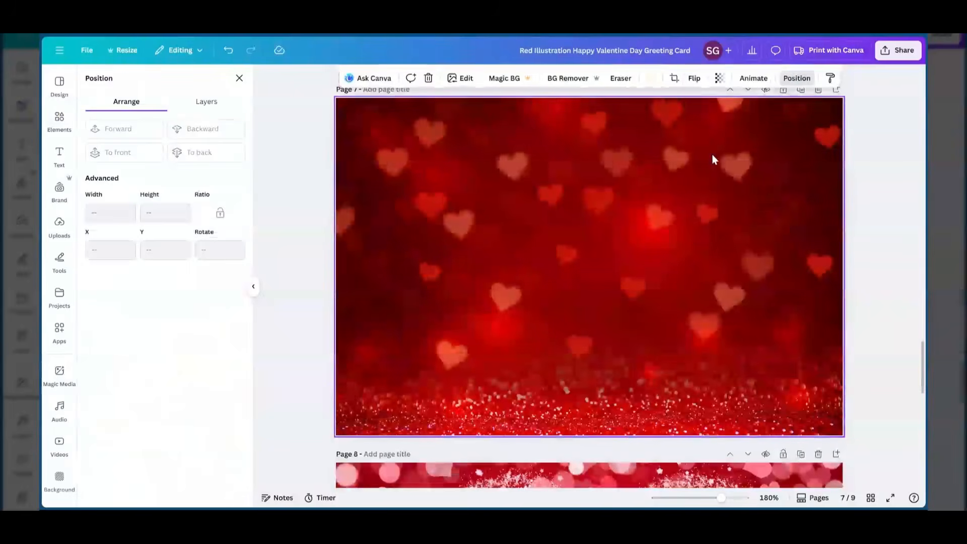
pyautogui.scroll(-5, 604, 263)
pyautogui.scroll(-2, 604, 260)
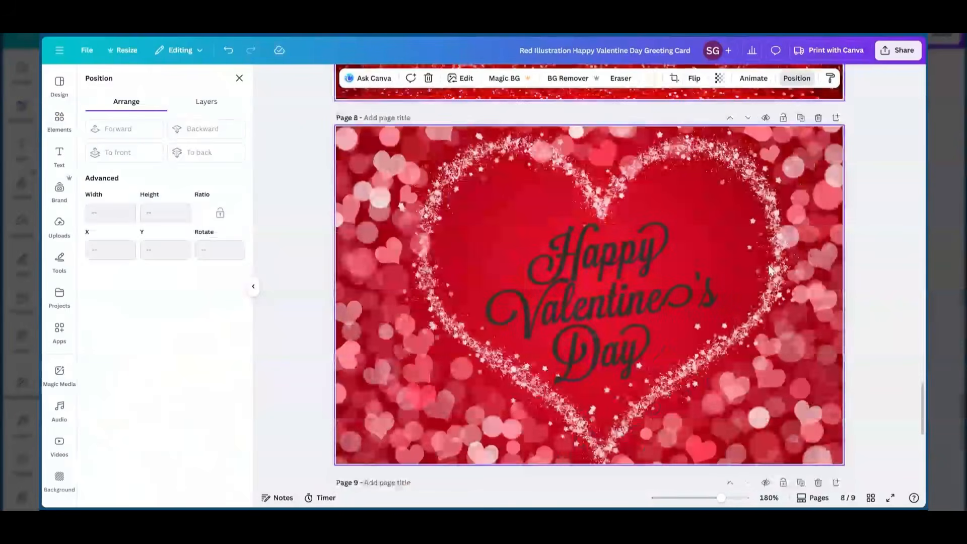
pyautogui.scroll(-8, 771, 270)
pyautogui.scroll(1, 607, 251)
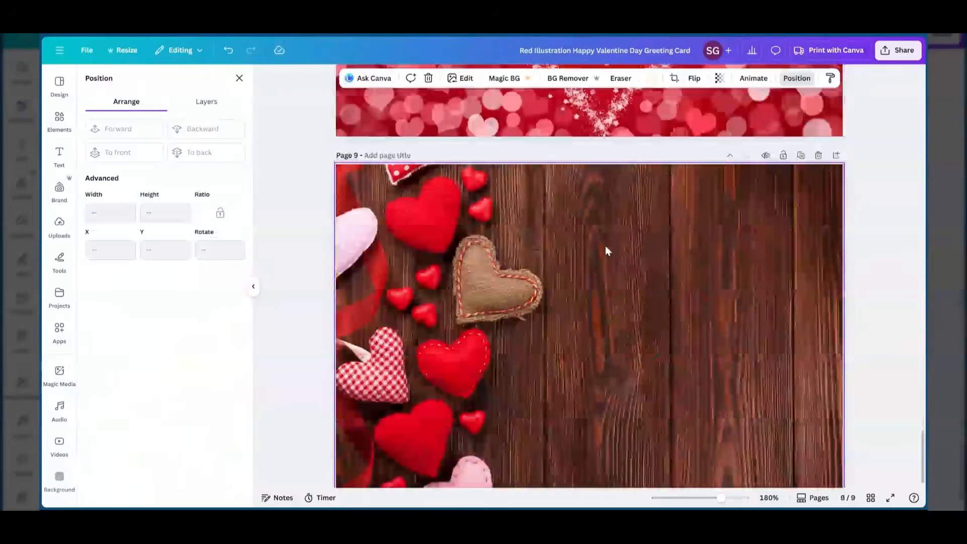
pyautogui.scroll(20, 607, 250)
pyautogui.scroll(14, 607, 250)
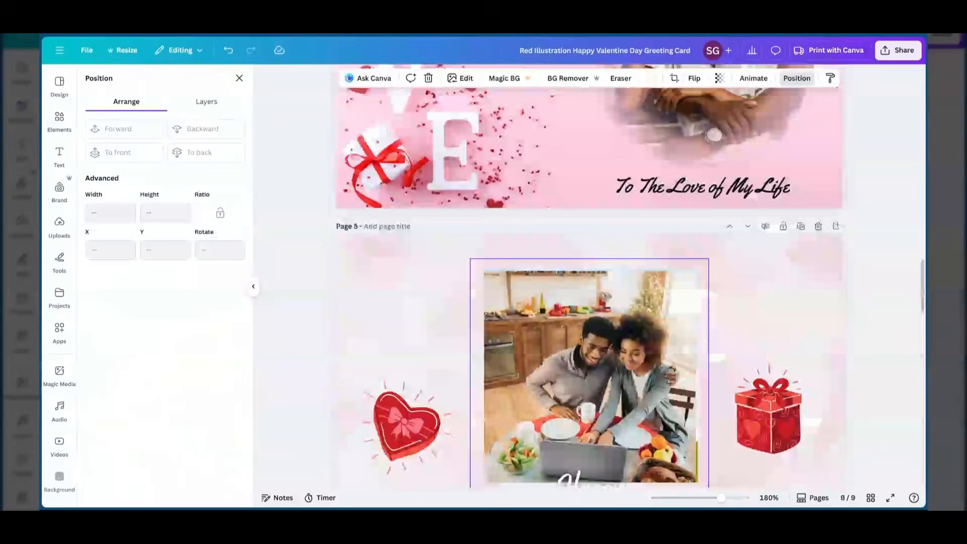
pyautogui.scroll(1, 408, 263)
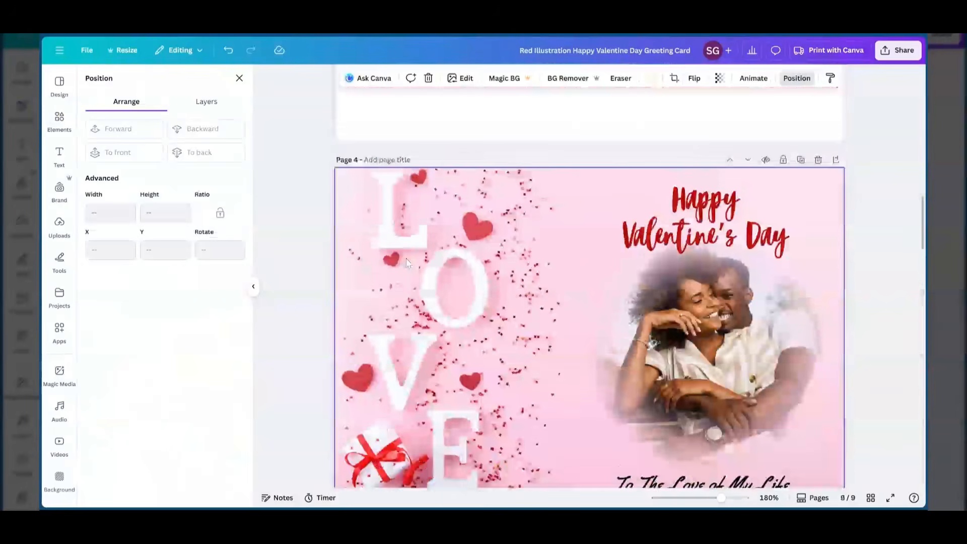
pyautogui.click(59, 122)
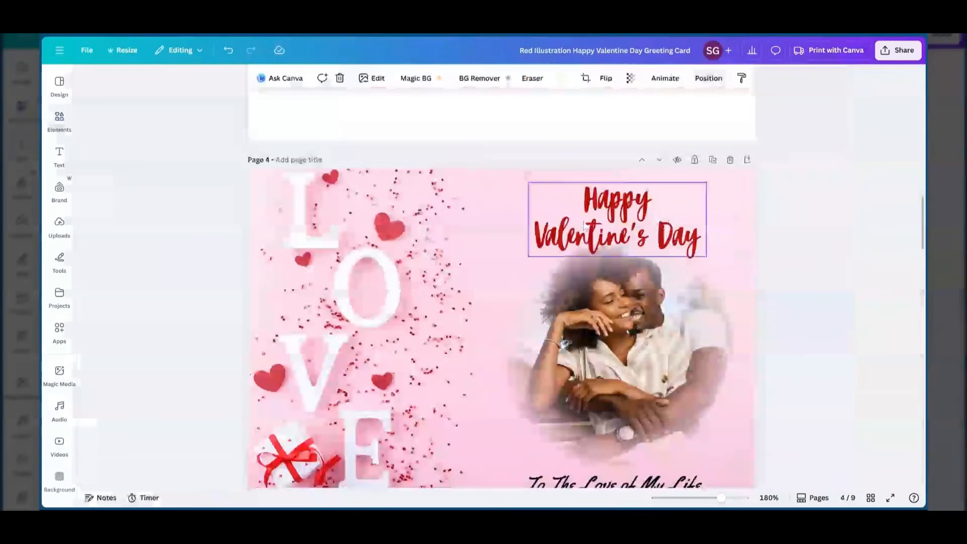
pyautogui.click(590, 329)
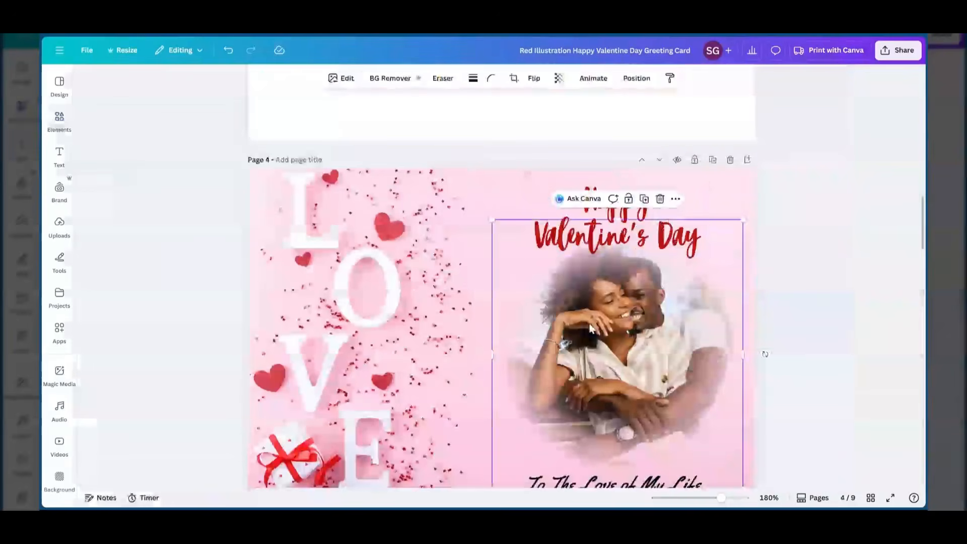
pyautogui.scroll(-5, 598, 321)
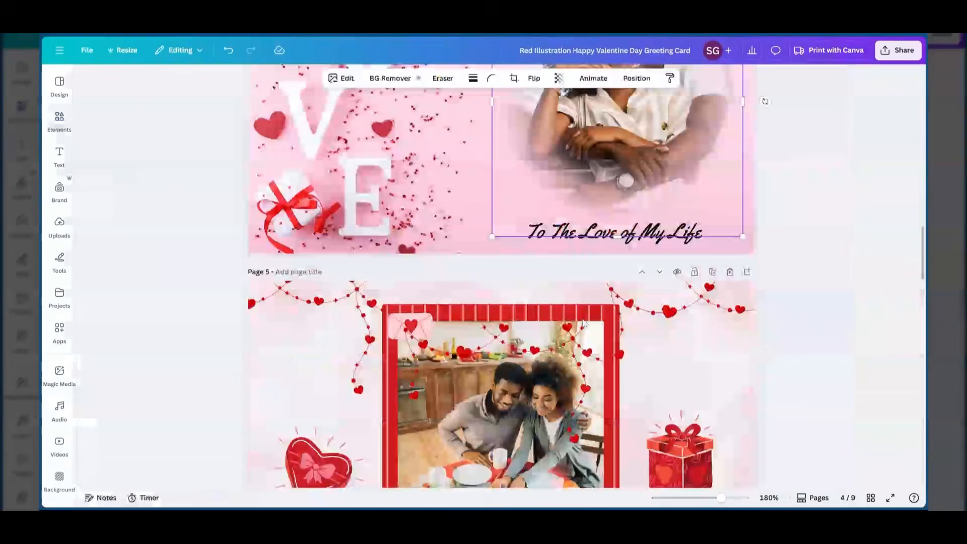
# Step: Browse the Valentine's Day card templates
pyautogui.scroll(-4, 583, 323)
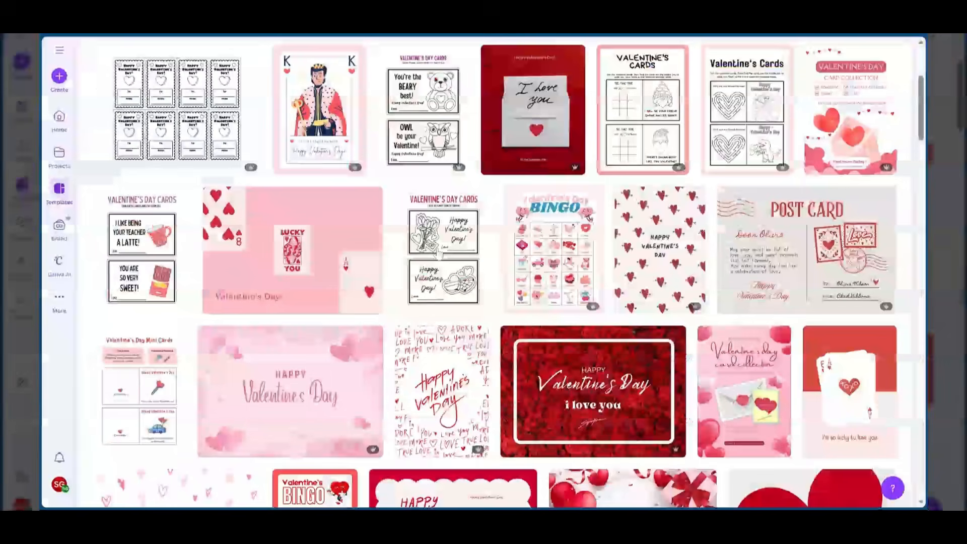
pyautogui.scroll(-5, 474, 257)
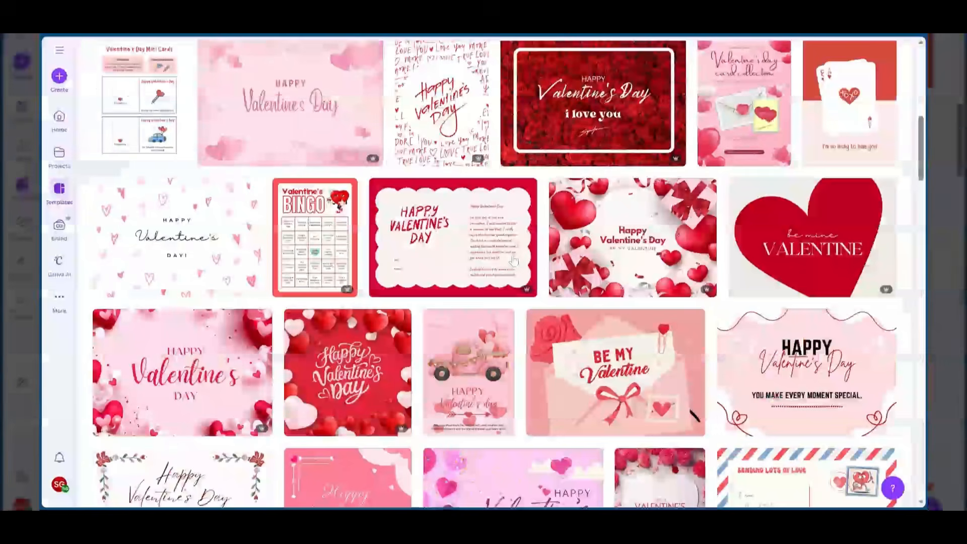
pyautogui.scroll(-1, 514, 261)
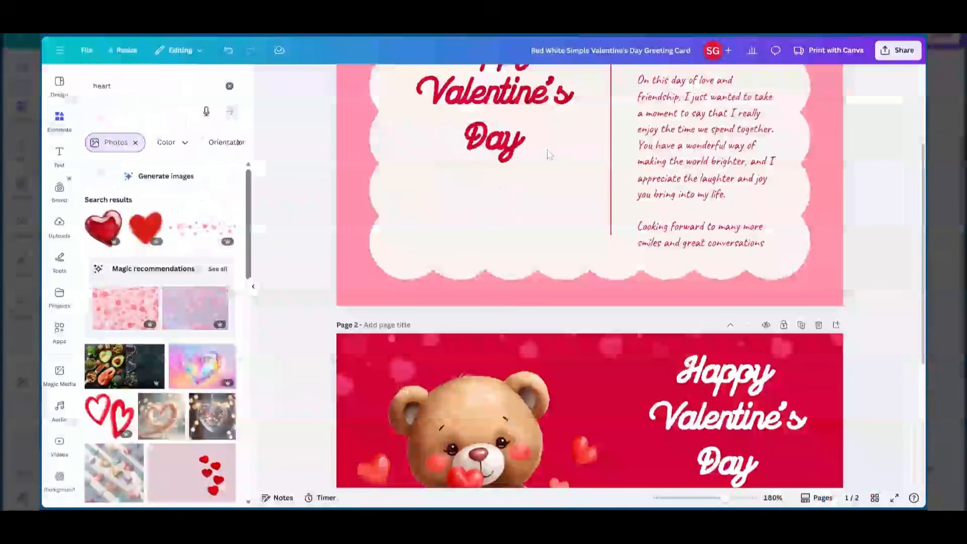
# Step: Review both pages of the Valentine's greeting card, checking page 1's background color options and heading text
pyautogui.scroll(2, 549, 155)
pyautogui.scroll(1, 454, 171)
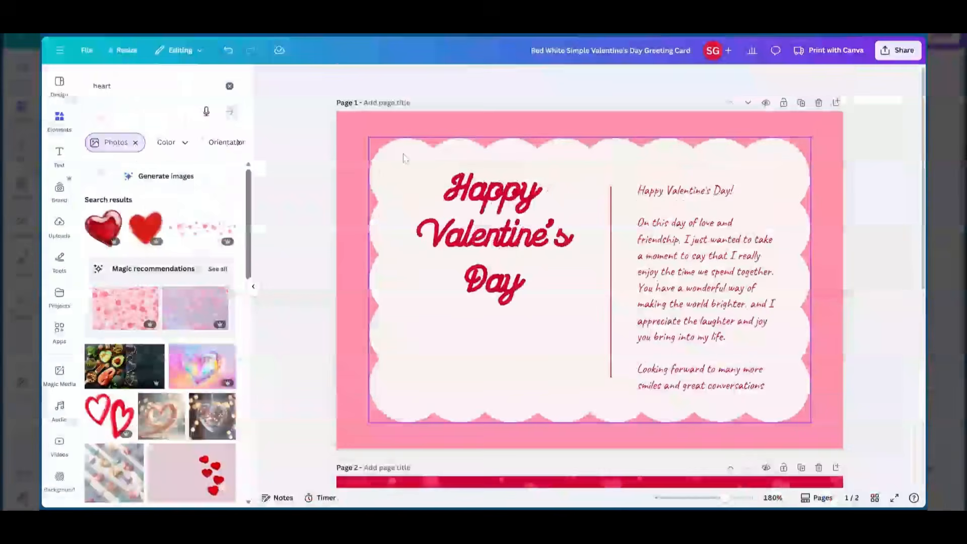
pyautogui.click(578, 127)
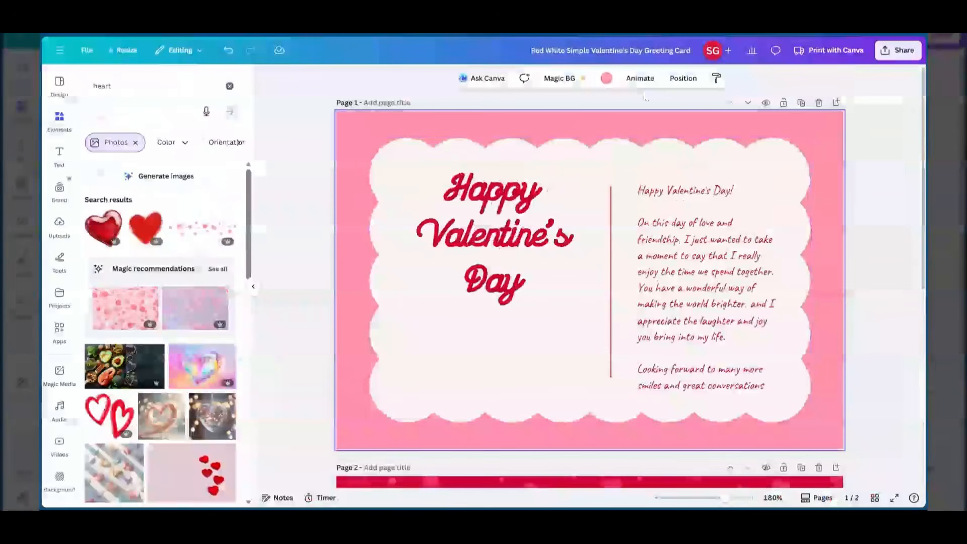
pyautogui.click(606, 78)
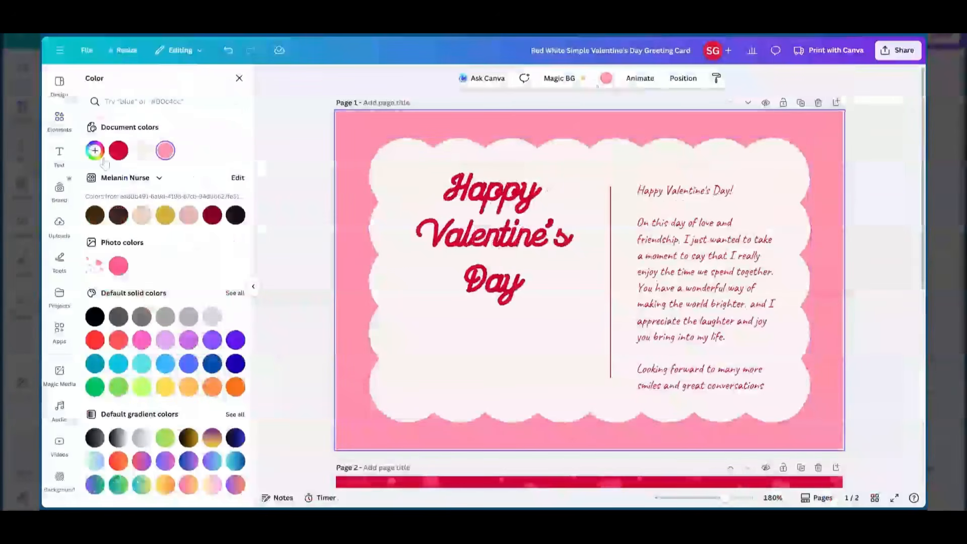
pyautogui.click(537, 216)
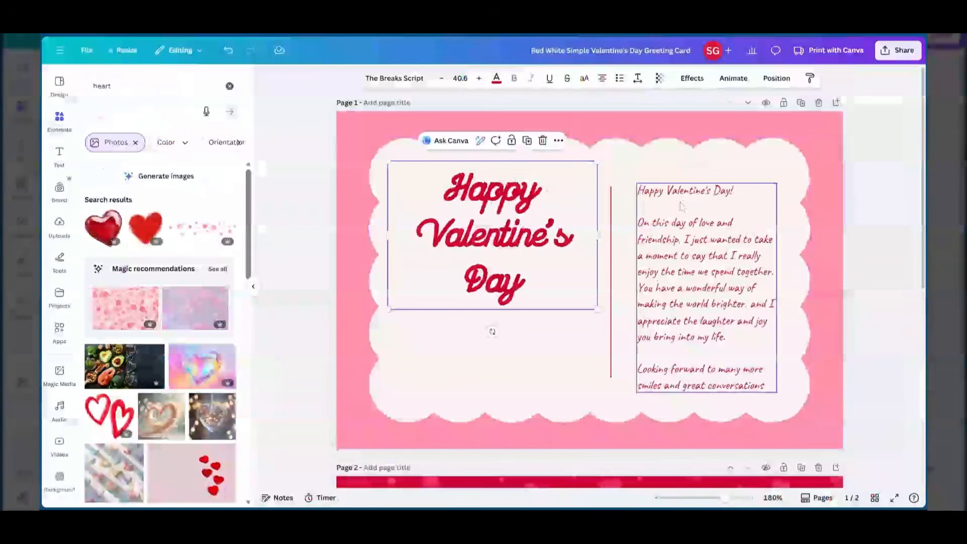
pyautogui.scroll(-7, 686, 266)
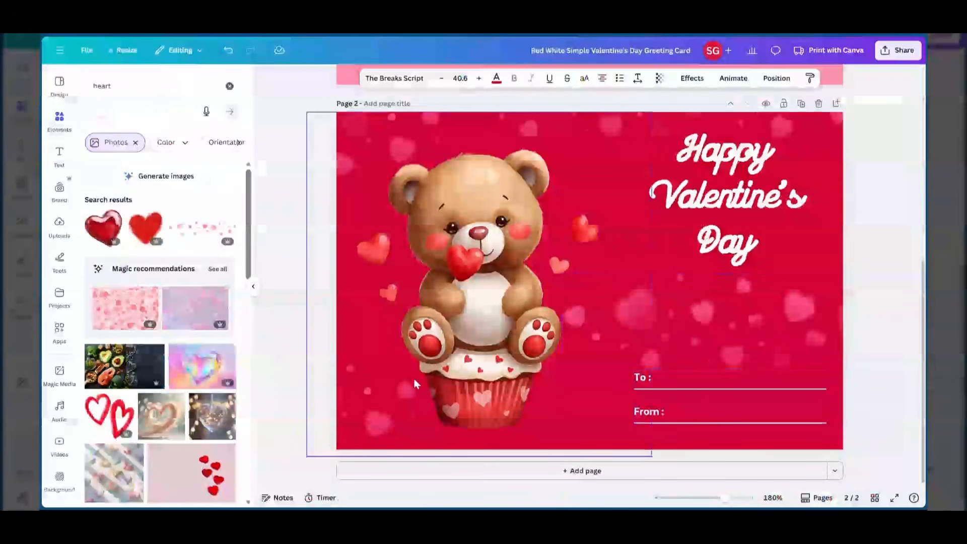
pyautogui.scroll(3, 568, 258)
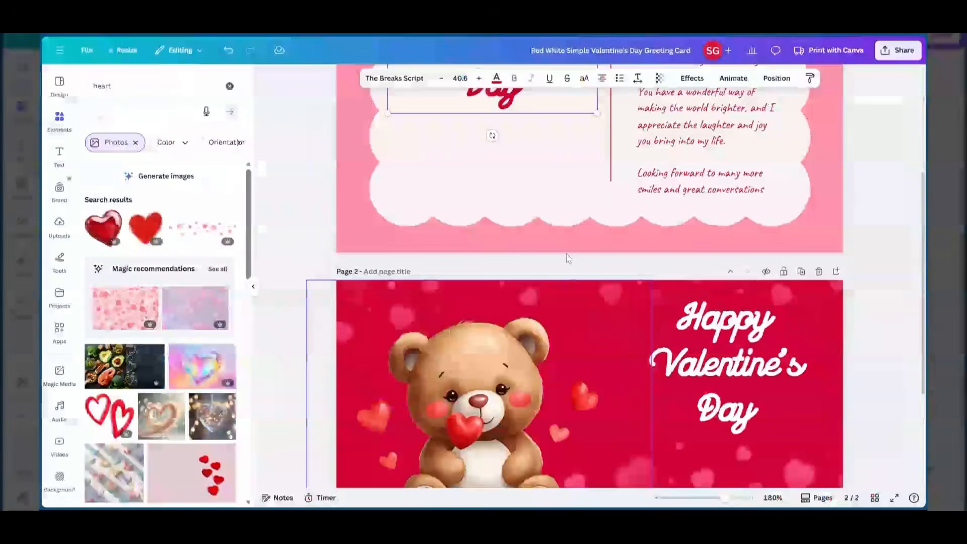
pyautogui.scroll(2, 569, 258)
pyautogui.scroll(2, 527, 434)
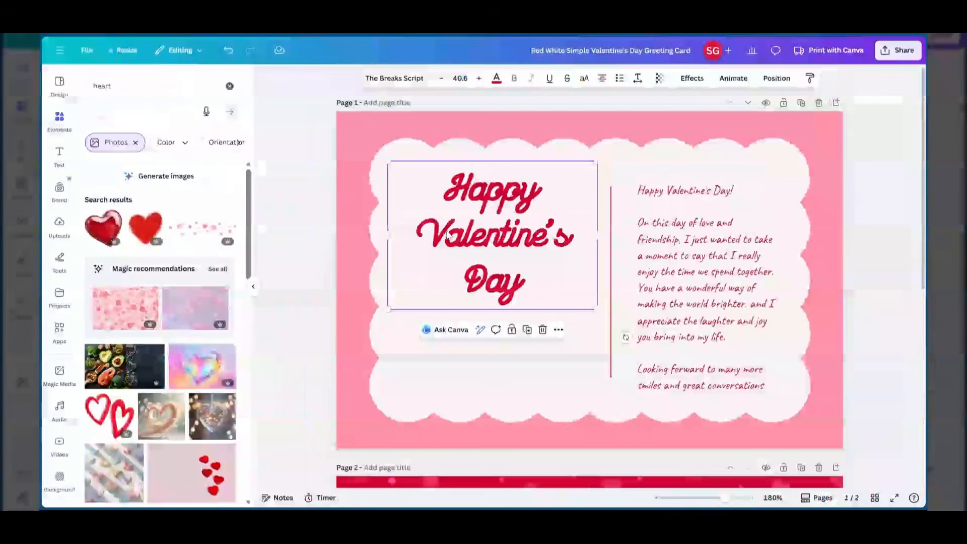
pyautogui.click(504, 159)
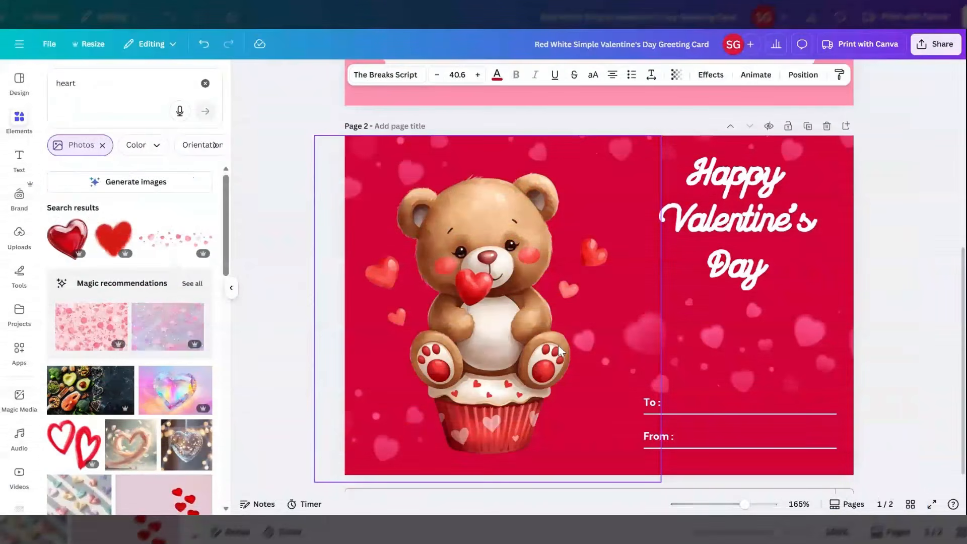
pyautogui.scroll(-1, 559, 350)
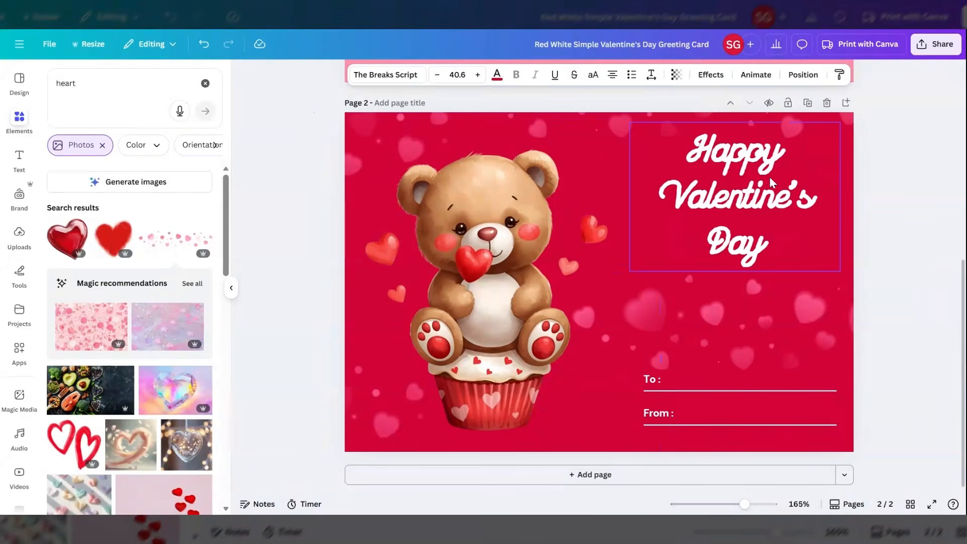
pyautogui.scroll(7, 660, 220)
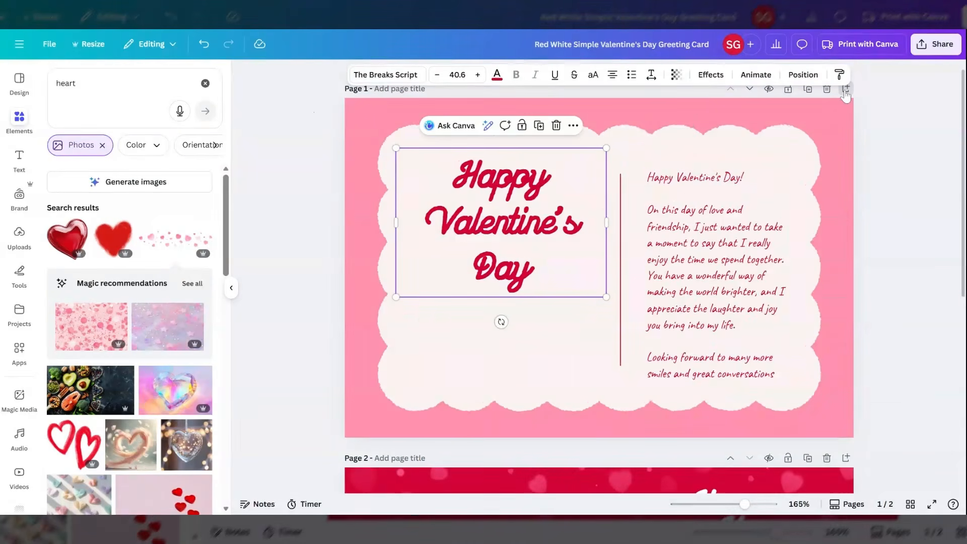
# Step: Insert a new blank page after page 1 and move the teddy bear lower on page 3
pyautogui.click(846, 85)
pyautogui.scroll(-4, 674, 250)
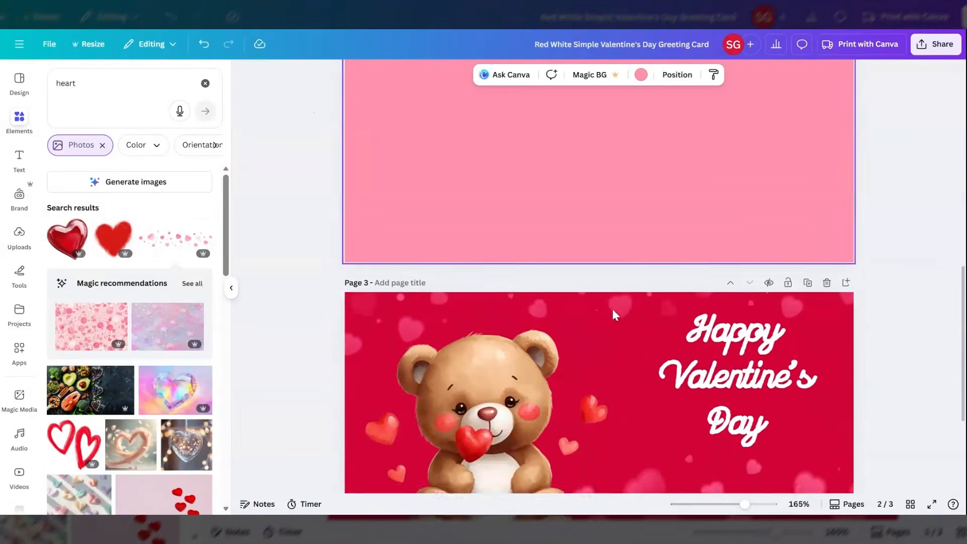
pyautogui.moveTo(534, 379); pyautogui.dragTo(533, 479)
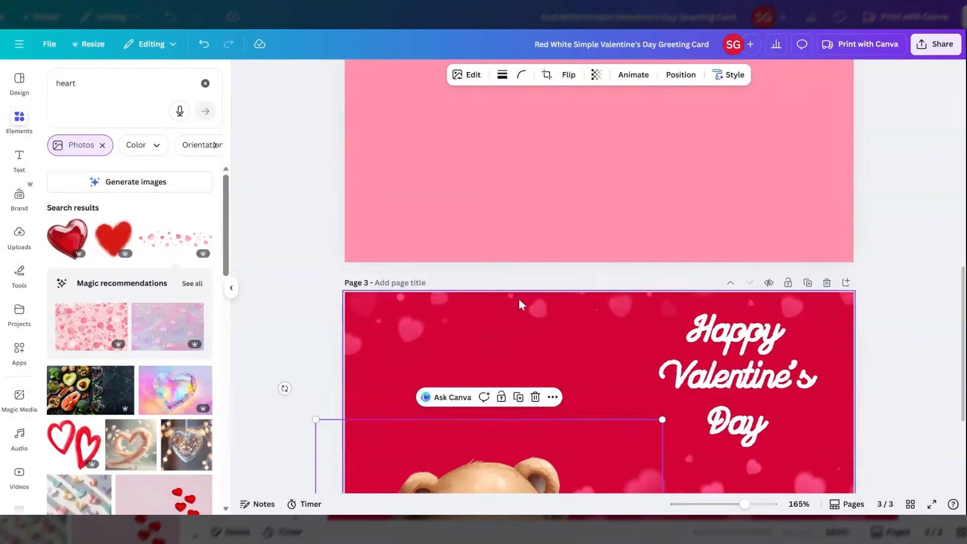
# Step: Change the blank page 2's background to the red document color
pyautogui.click(445, 193)
pyautogui.scroll(3, 423, 177)
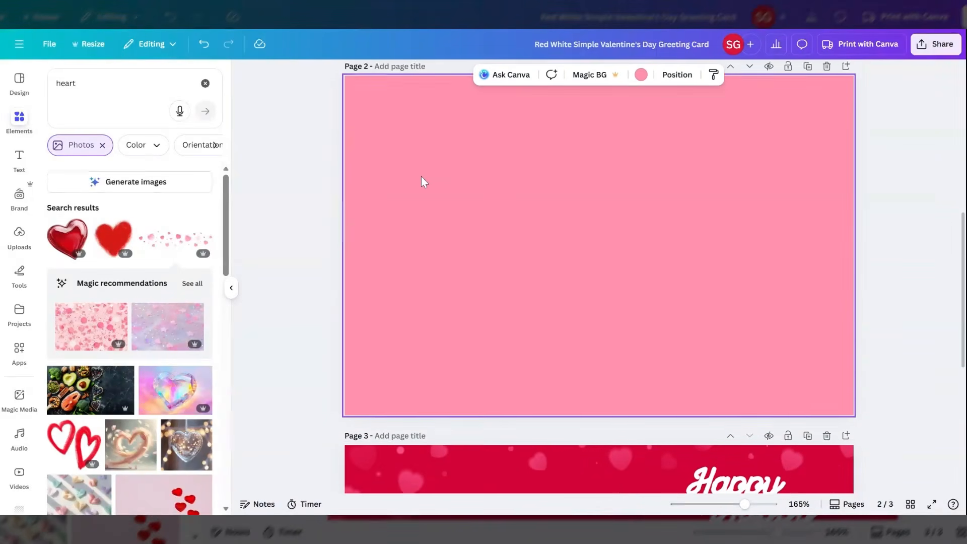
pyautogui.click(641, 75)
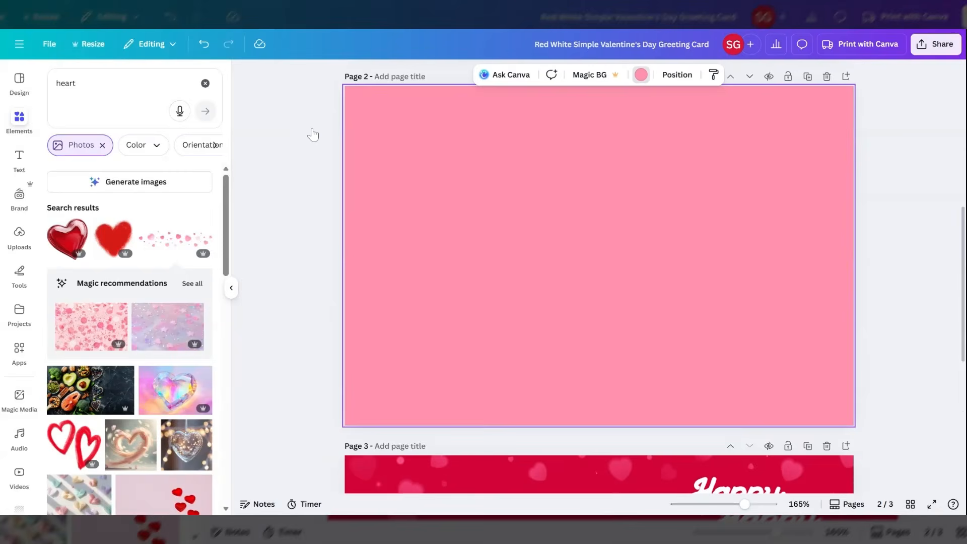
pyautogui.click(81, 153)
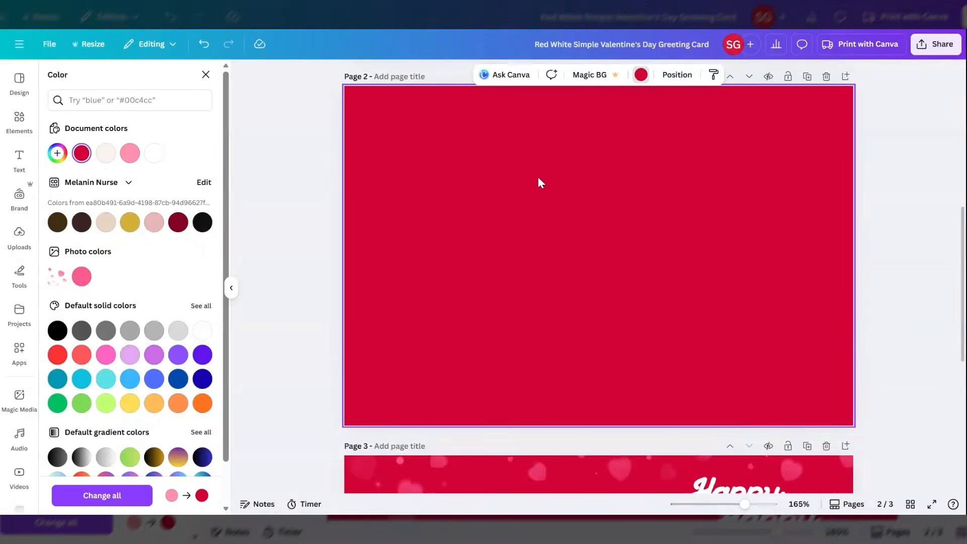
pyautogui.scroll(-1, 538, 182)
pyautogui.scroll(-1, 538, 183)
pyautogui.scroll(2, 538, 184)
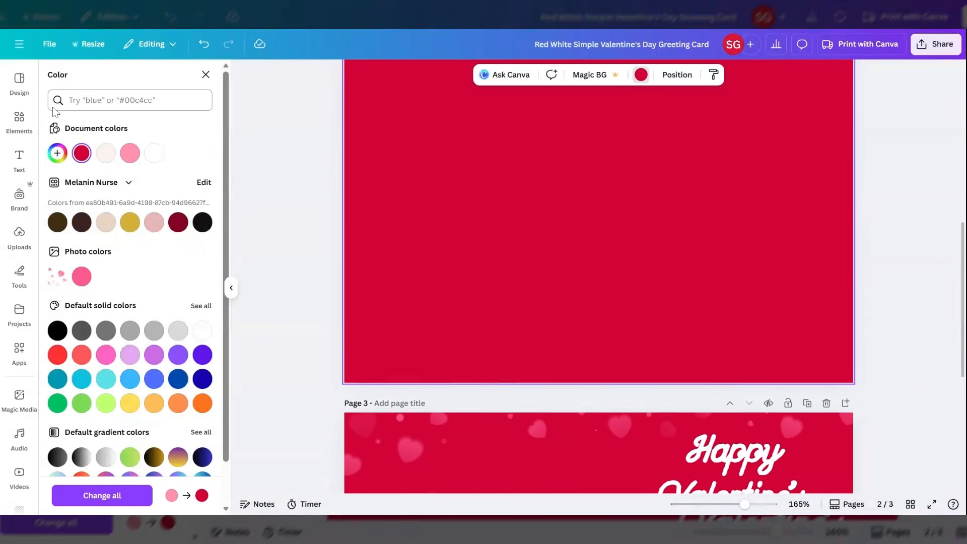
# Step: Search the elements for "valentine cartoon" and show all matching graphics
pyautogui.click(19, 121)
pyautogui.click(206, 83)
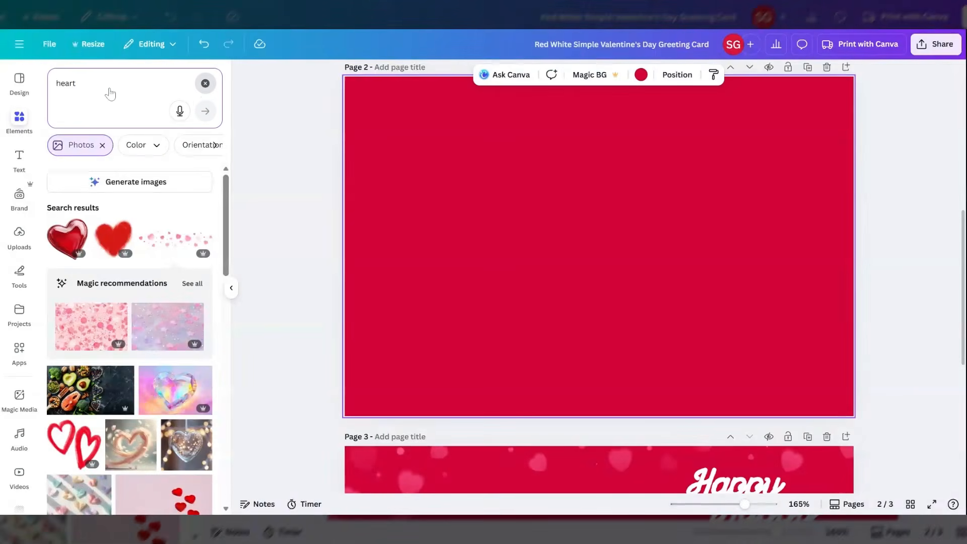
pyautogui.click(116, 83)
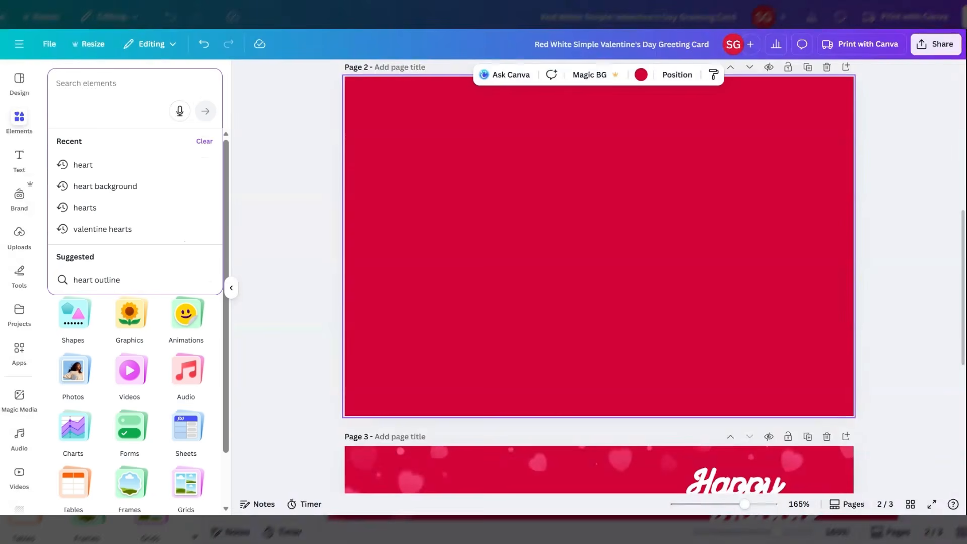
pyautogui.write('valen')
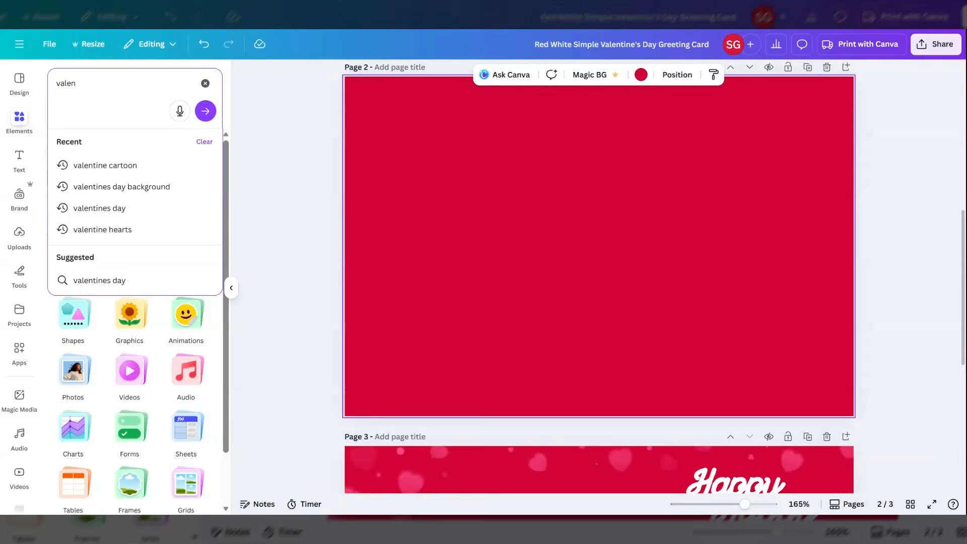
pyautogui.press('Down')
pyautogui.click(99, 170)
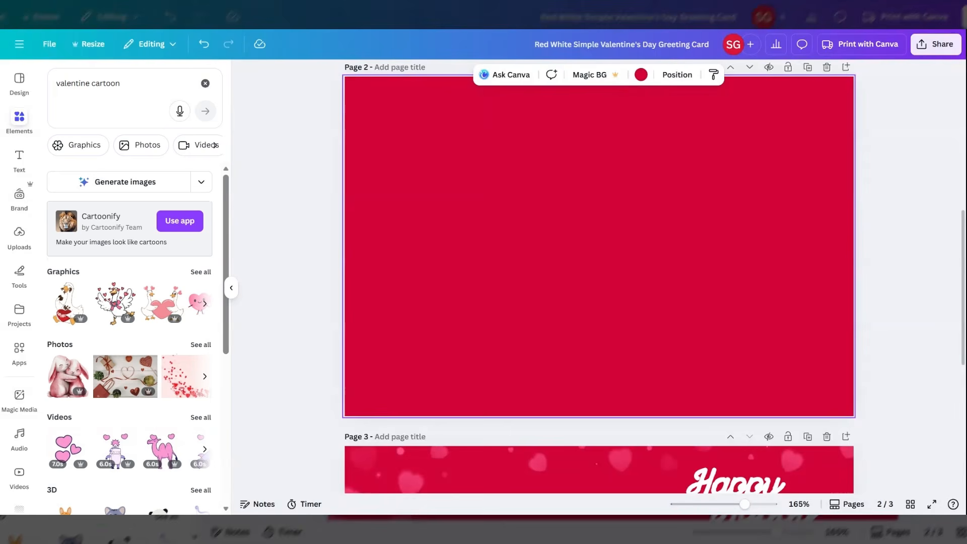
pyautogui.click(202, 272)
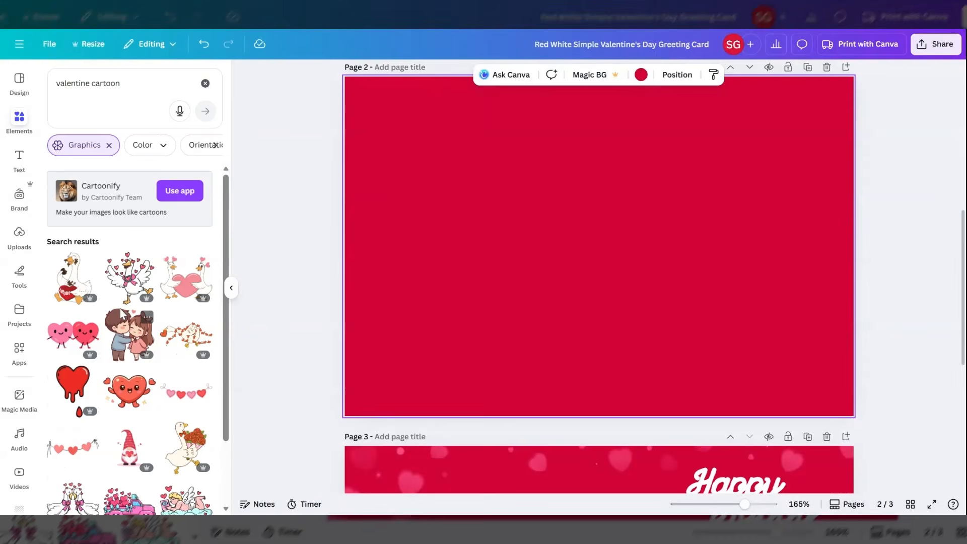
# Step: Place the chocolate-eating goose graphic on the left half of page 2 and the dancing goose with hearts on the right half
pyautogui.scroll(-1, 122, 316)
pyautogui.scroll(-1, 121, 316)
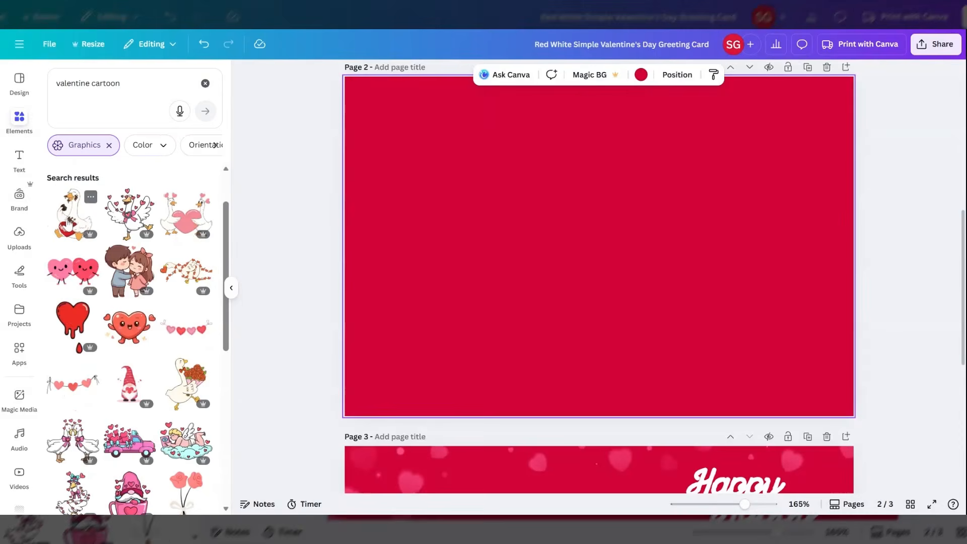
pyautogui.click(69, 222)
pyautogui.moveTo(608, 303); pyautogui.dragTo(498, 312)
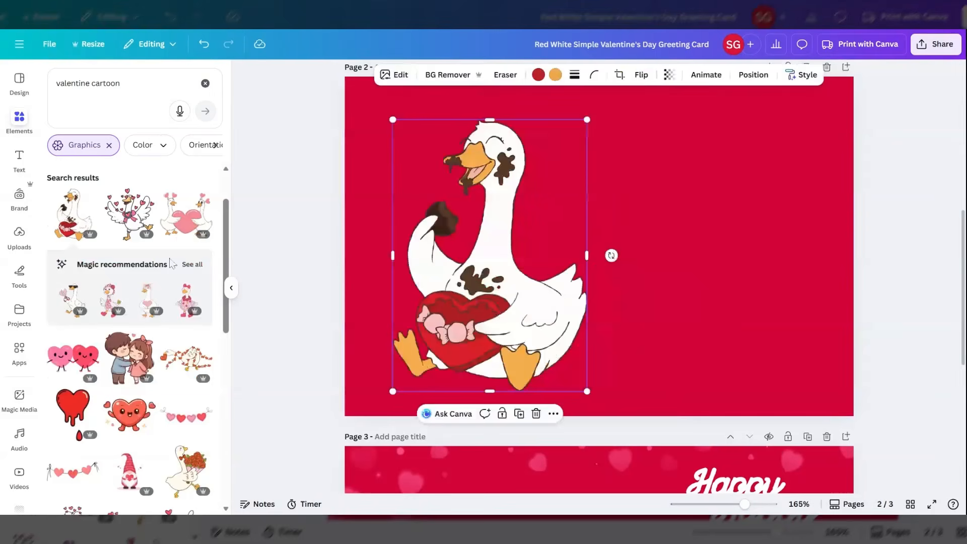
pyautogui.click(129, 211)
pyautogui.moveTo(580, 228); pyautogui.dragTo(718, 222)
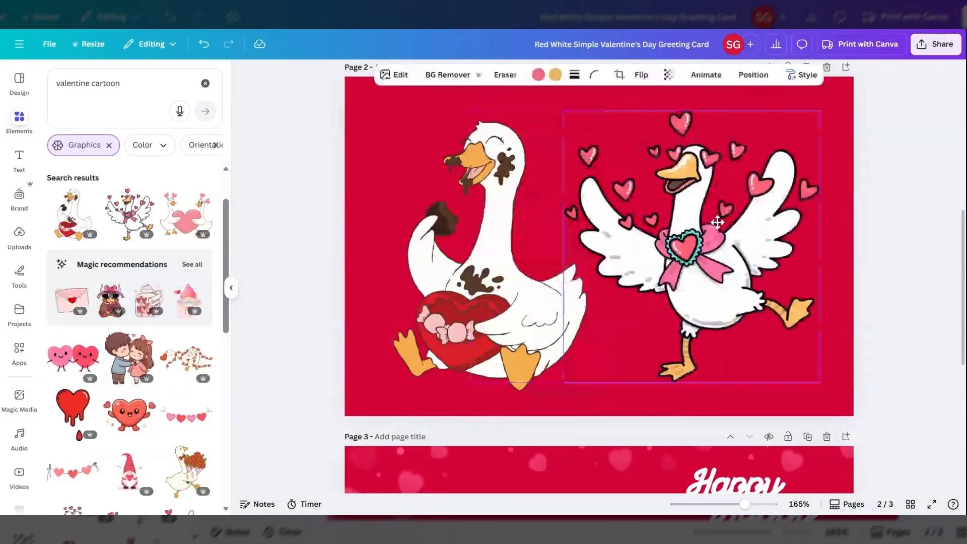
# Step: Nudge the "Happy Valentine's Day" heading on page 3 slightly to the right
pyautogui.scroll(-6, 441, 299)
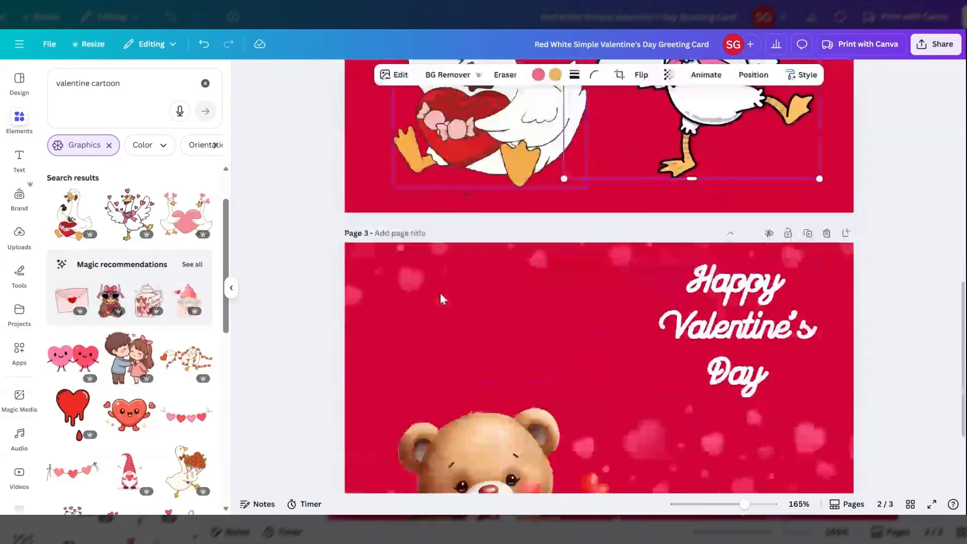
pyautogui.scroll(1, 691, 285)
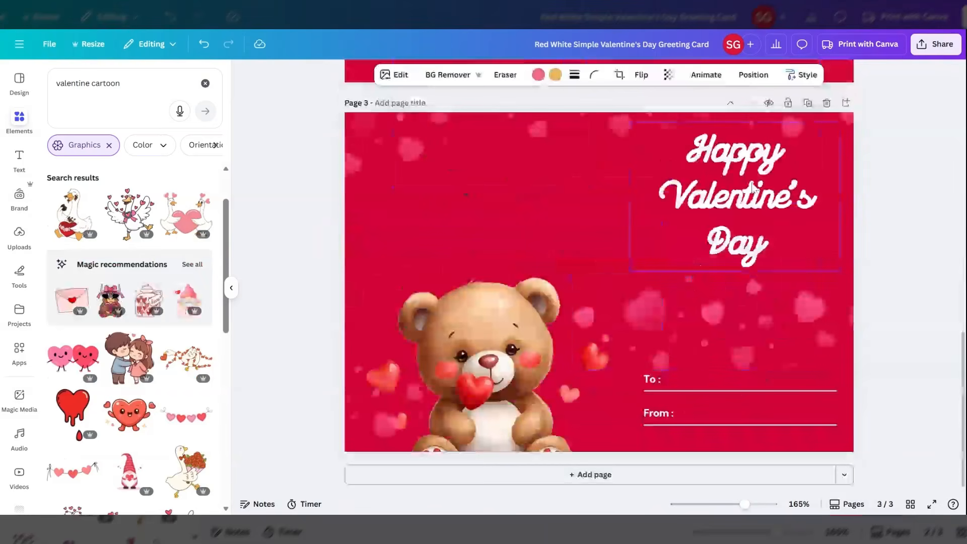
pyautogui.click(738, 147)
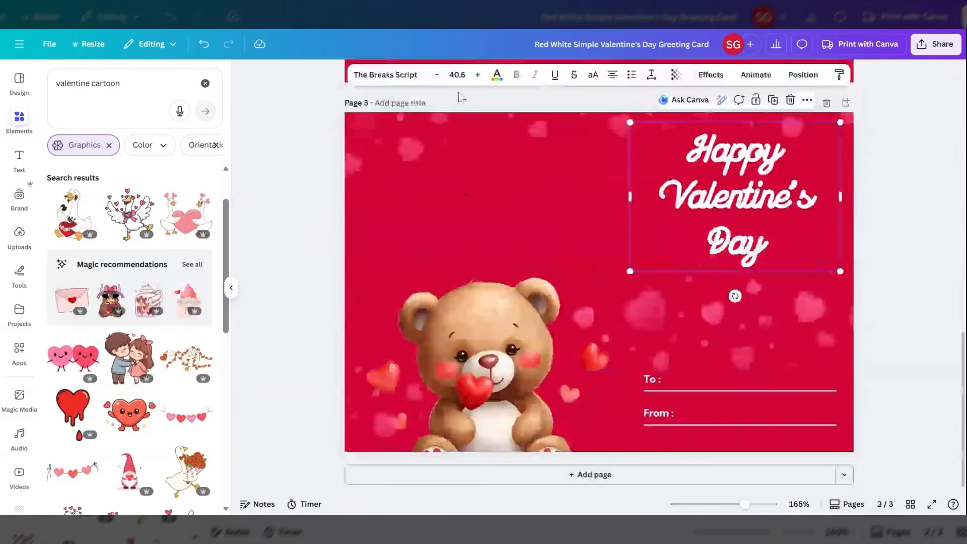
pyautogui.moveTo(727, 170); pyautogui.dragTo(729, 167)
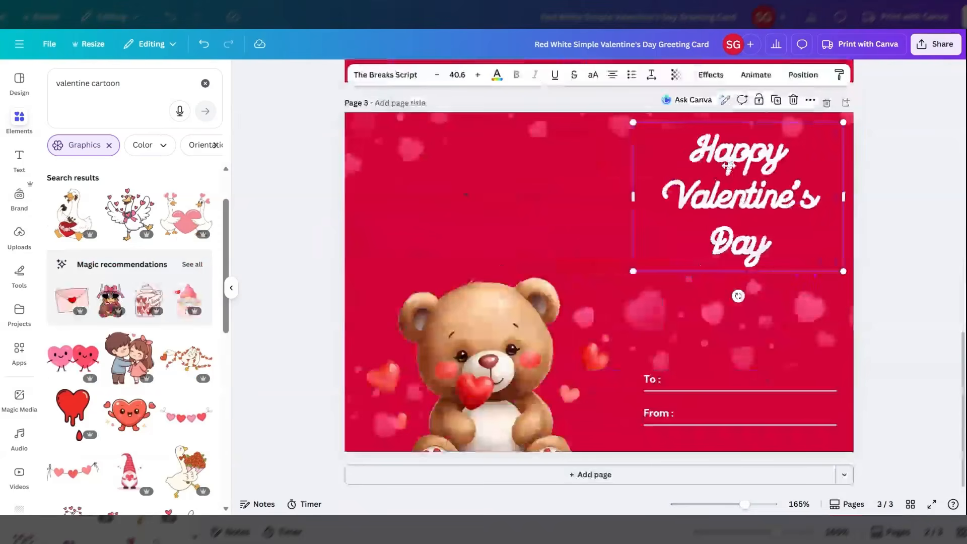
# Step: Check the grouped To and From lines on page 3 and review all three card pages
pyautogui.click(737, 388)
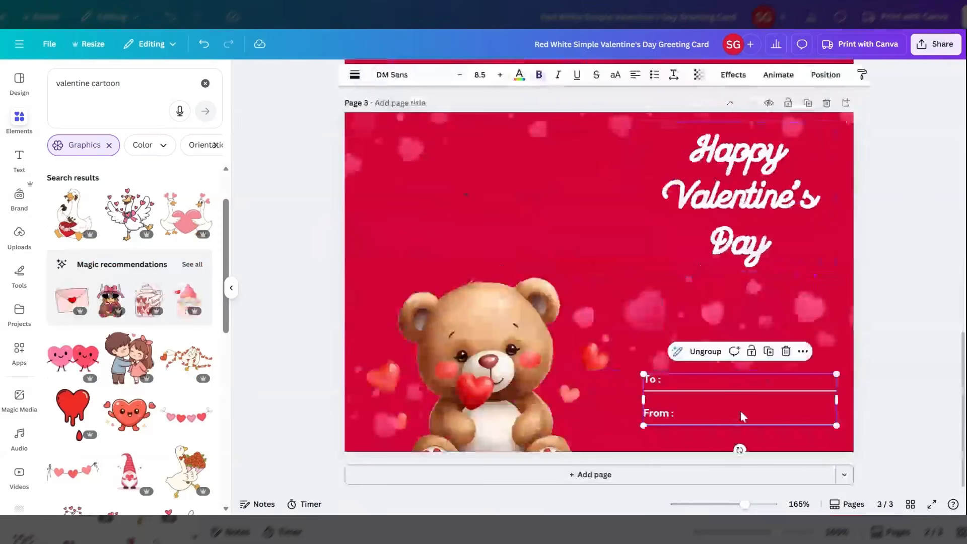
pyautogui.rightClick(741, 410)
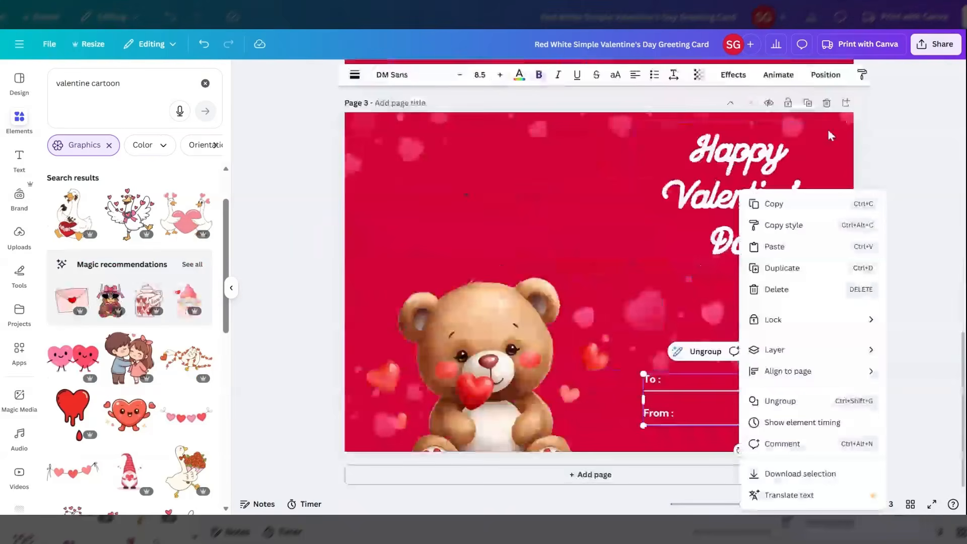
pyautogui.press('Escape')
pyautogui.scroll(5, 544, 283)
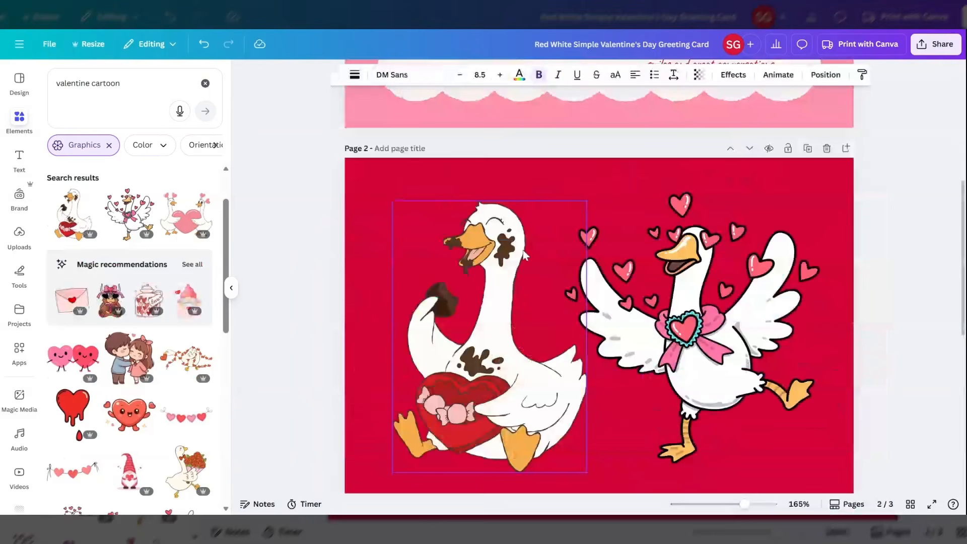
pyautogui.scroll(5, 524, 254)
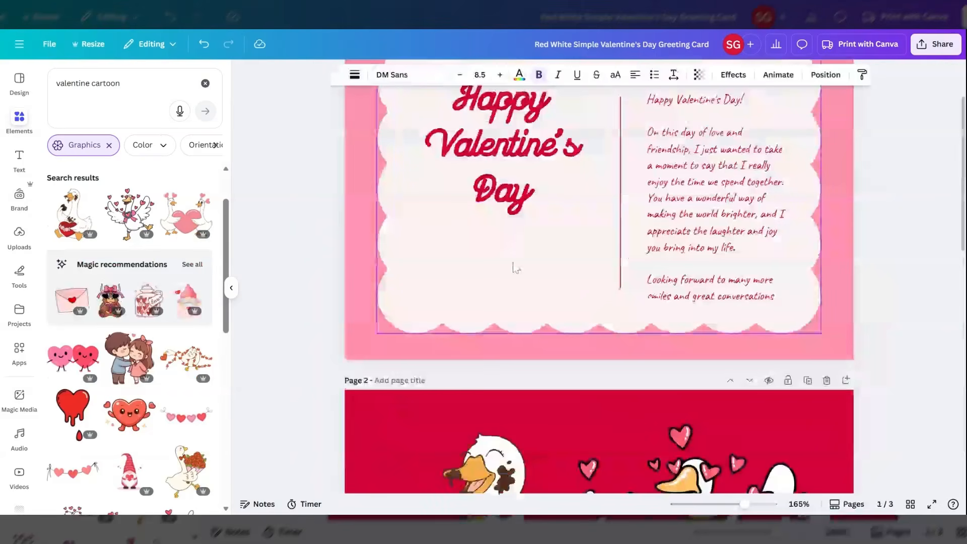
pyautogui.scroll(-3, 569, 274)
pyautogui.scroll(-6, 570, 274)
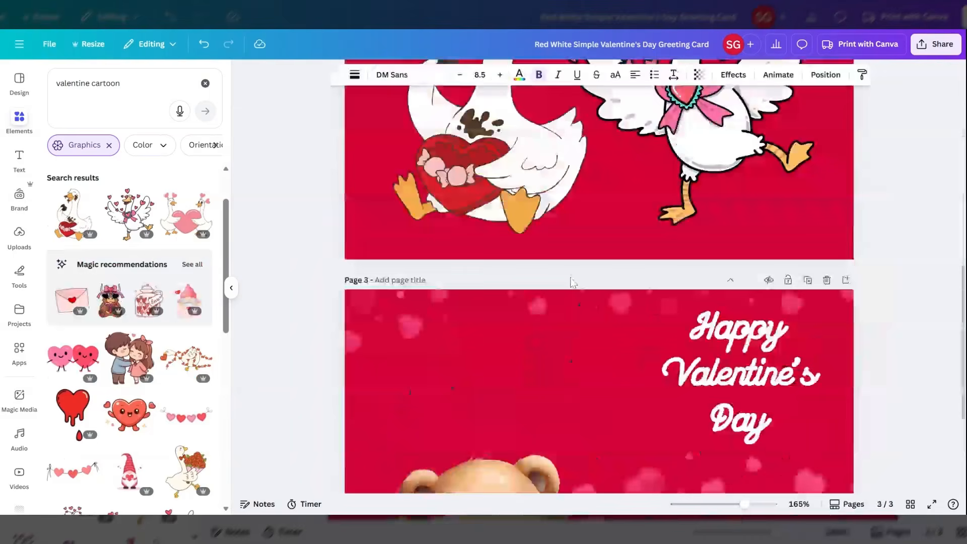
pyautogui.scroll(-3, 745, 395)
pyautogui.scroll(-2, 745, 395)
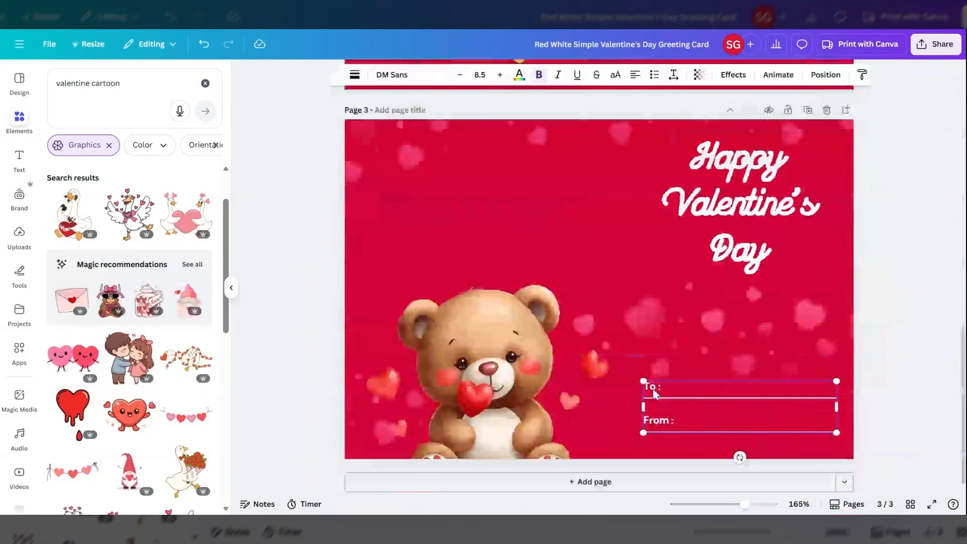
pyautogui.click(870, 334)
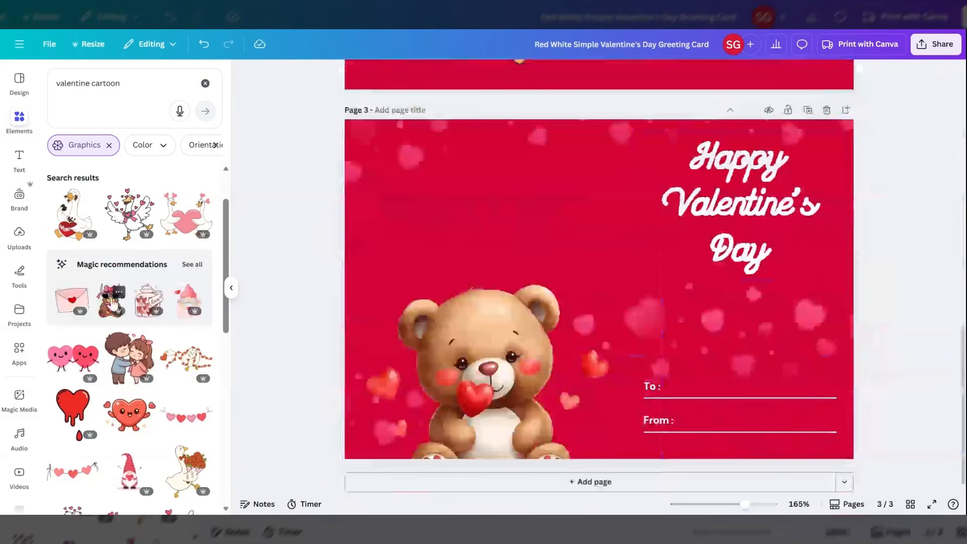
# Step: Add the bow-wearing cow graphic to the left half of page 3 and shift the teddy bear towards the middle
pyautogui.click(111, 301)
pyautogui.moveTo(582, 266); pyautogui.dragTo(477, 258)
pyautogui.click(496, 441)
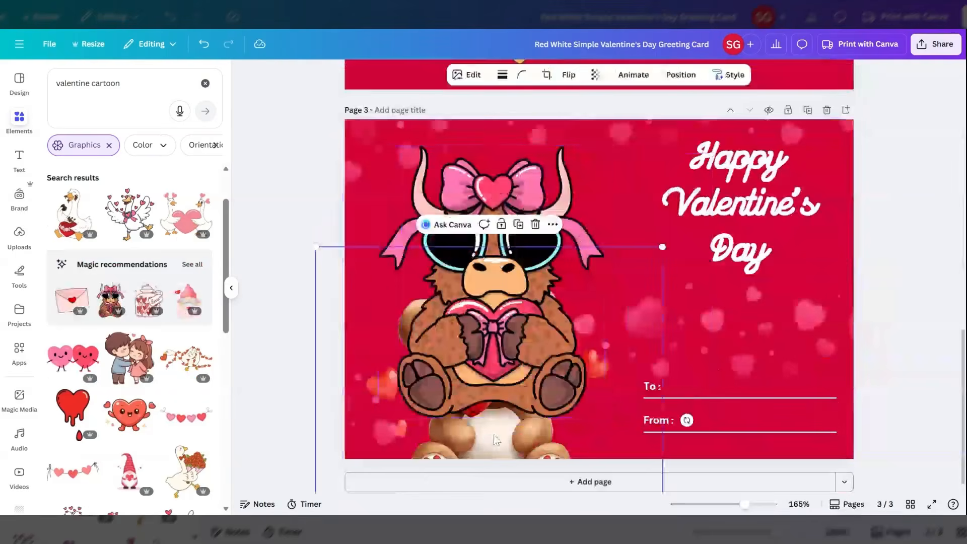
pyautogui.moveTo(497, 441); pyautogui.dragTo(612, 299)
# Step: Duplicate page 3, leaving only the teddy bear, moved and slightly enlarged on the left half of the copy, without the cow
pyautogui.click(808, 110)
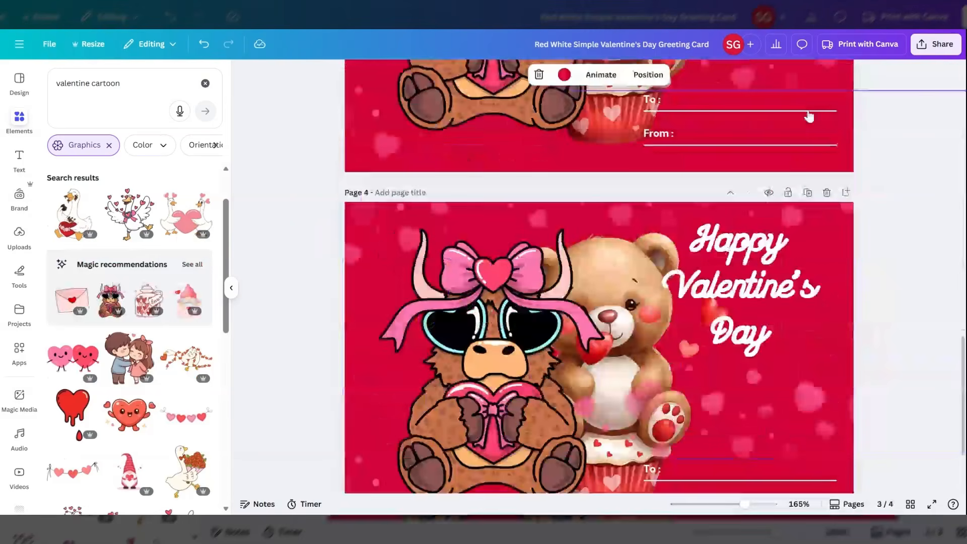
pyautogui.moveTo(525, 270); pyautogui.dragTo(165, 278)
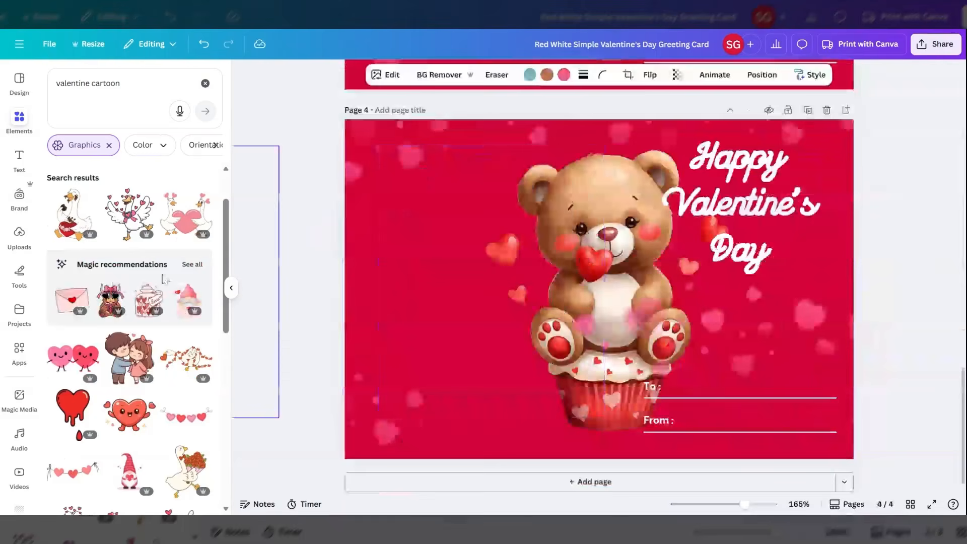
pyautogui.moveTo(620, 248); pyautogui.dragTo(491, 240)
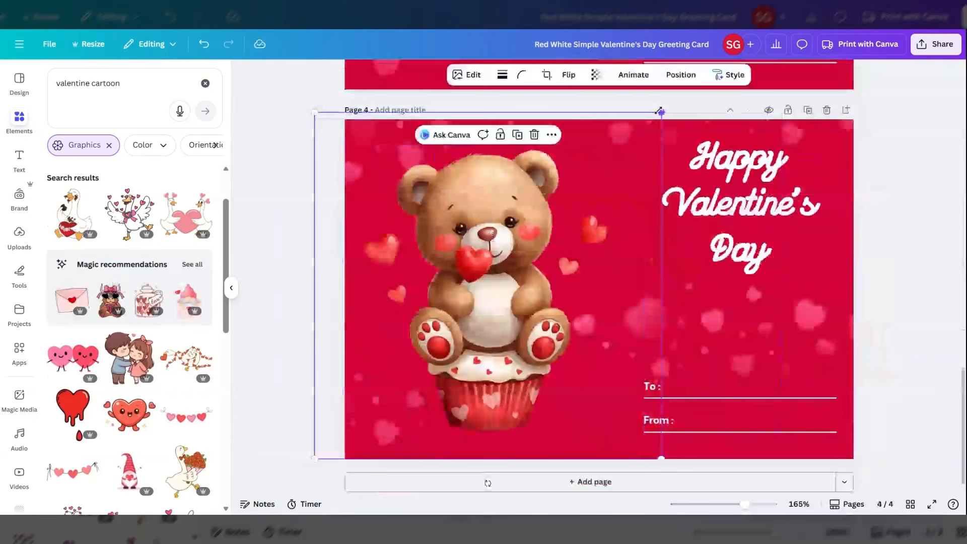
pyautogui.moveTo(660, 112); pyautogui.dragTo(674, 110)
pyautogui.moveTo(488, 229); pyautogui.dragTo(483, 237)
# Step: Enlarge the page 4 heading to font size 41.5 and shift the faded hearts graphic below it to the right
pyautogui.click(842, 262)
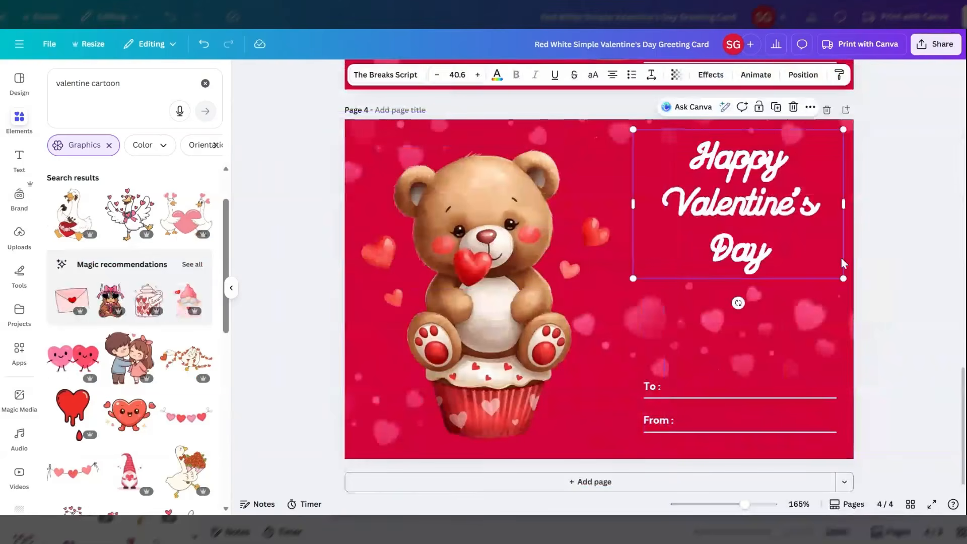
pyautogui.moveTo(844, 280); pyautogui.dragTo(851, 281)
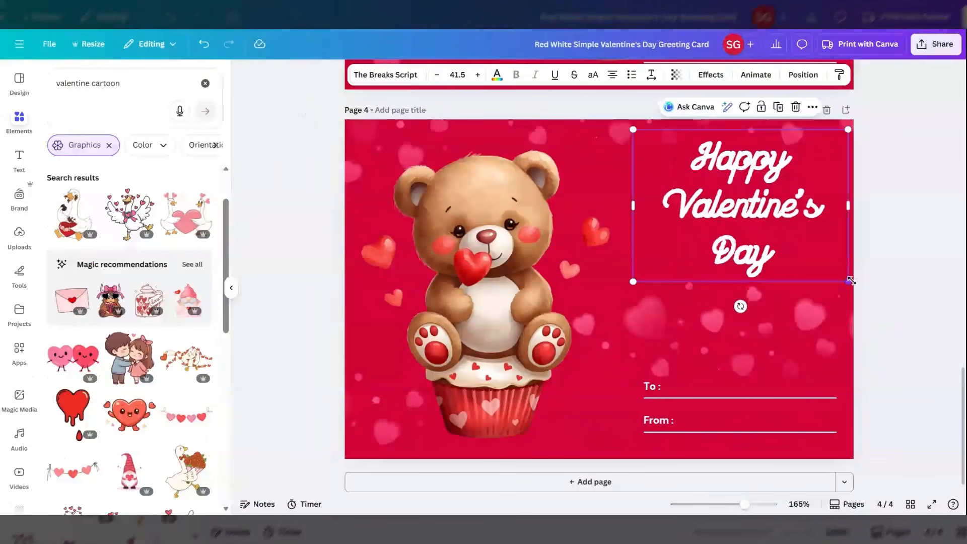
pyautogui.click(666, 333)
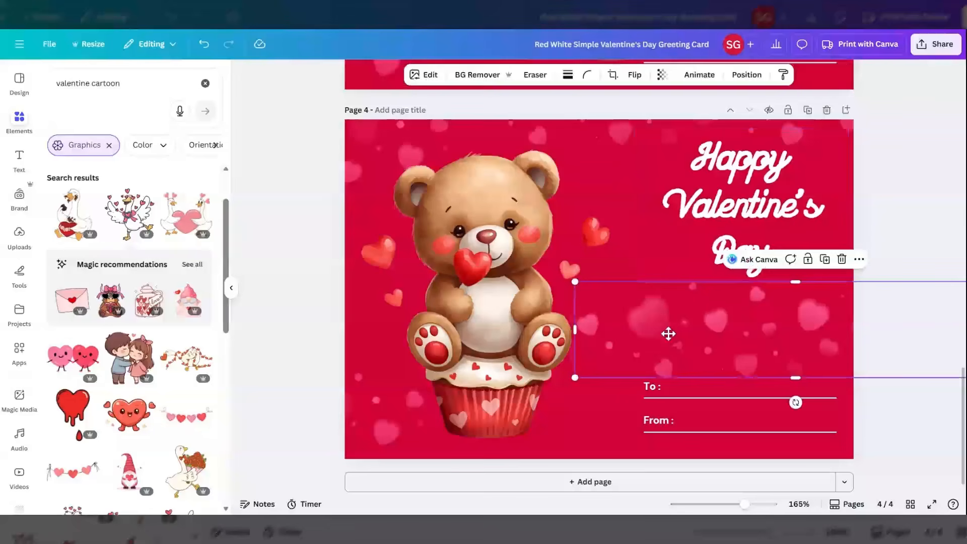
pyautogui.moveTo(668, 333); pyautogui.dragTo(733, 332)
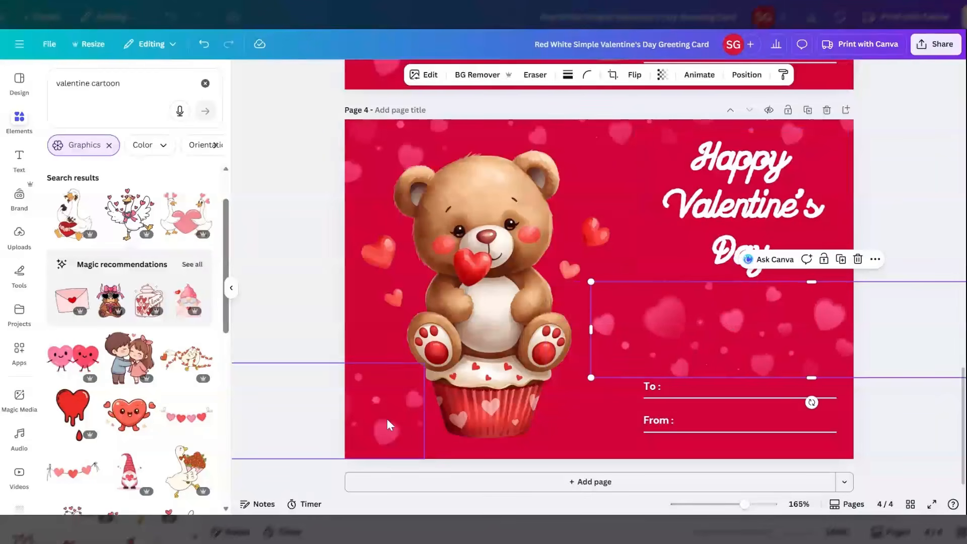
pyautogui.click(387, 418)
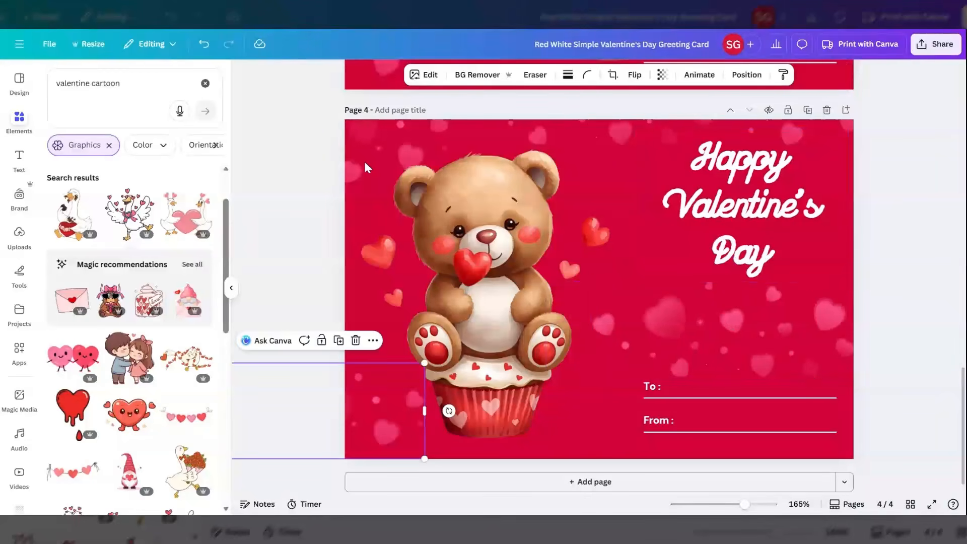
pyautogui.click(742, 331)
pyautogui.moveTo(742, 331); pyautogui.dragTo(775, 331)
pyautogui.click(361, 425)
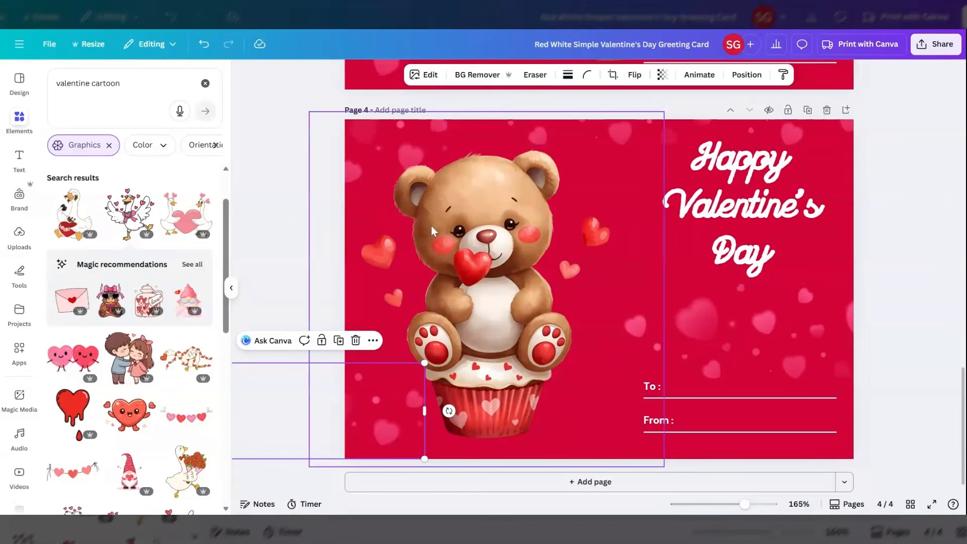
pyautogui.click(711, 346)
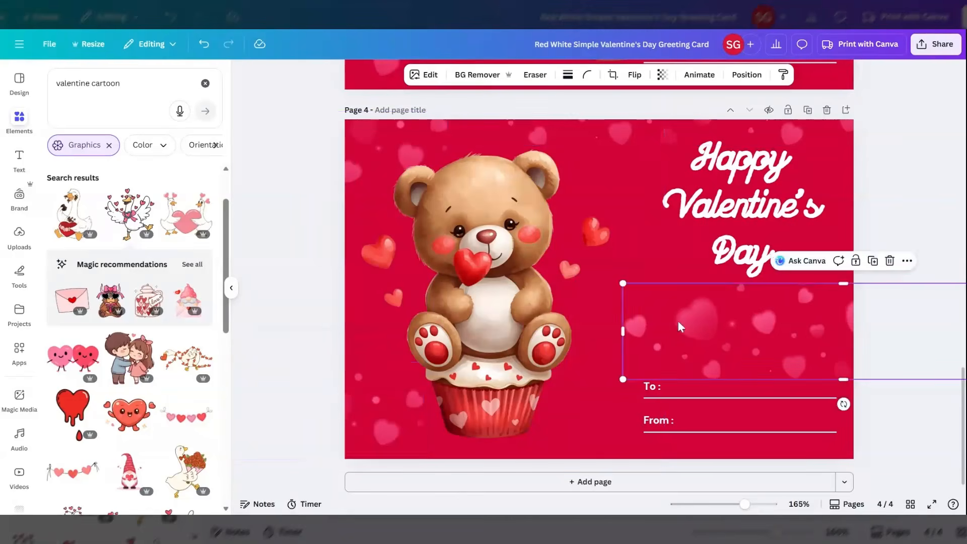
pyautogui.click(885, 159)
pyautogui.click(727, 304)
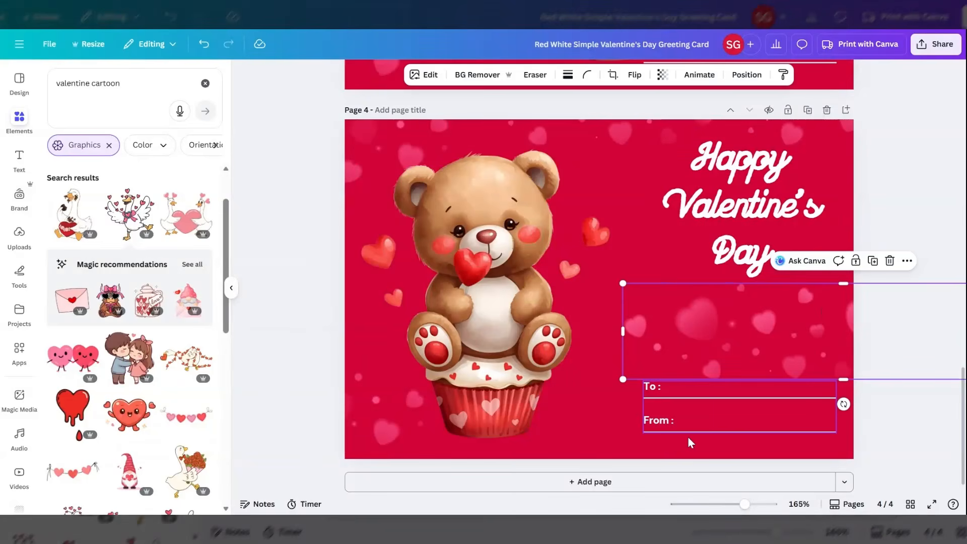
pyautogui.click(805, 453)
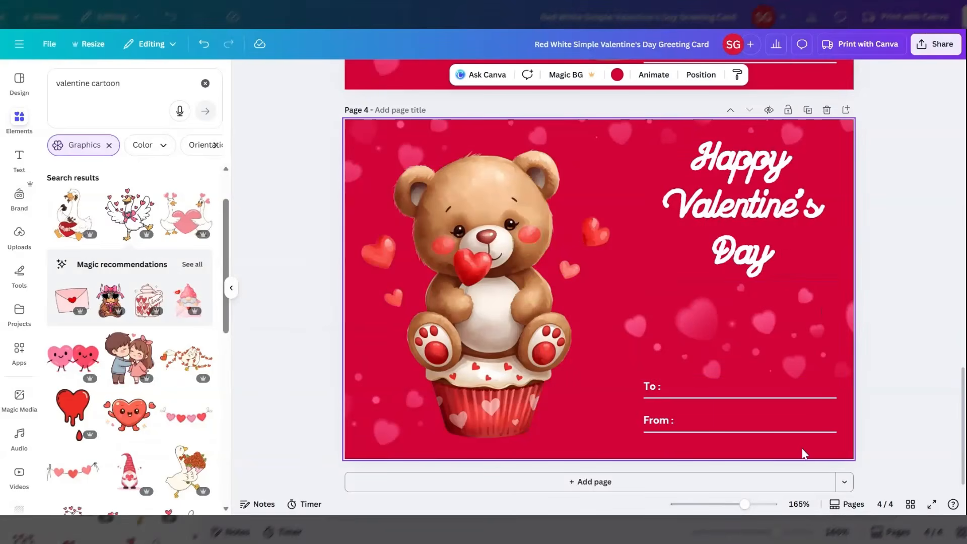
# Step: Move the grouped To and From lines on page 4 slightly down and left, aligned with the heading box's left edge
pyautogui.click(733, 196)
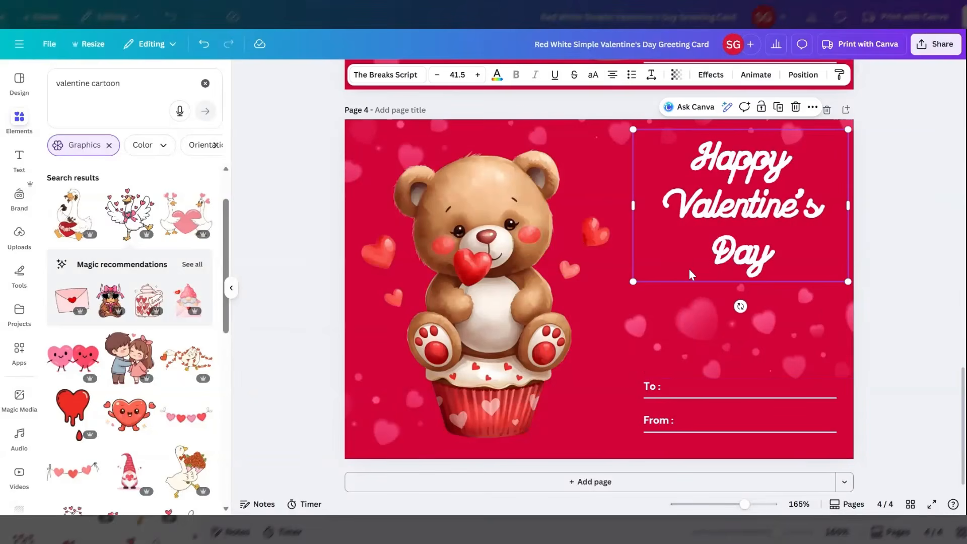
pyautogui.click(734, 415)
pyautogui.moveTo(691, 398); pyautogui.dragTo(688, 401)
pyautogui.click(926, 255)
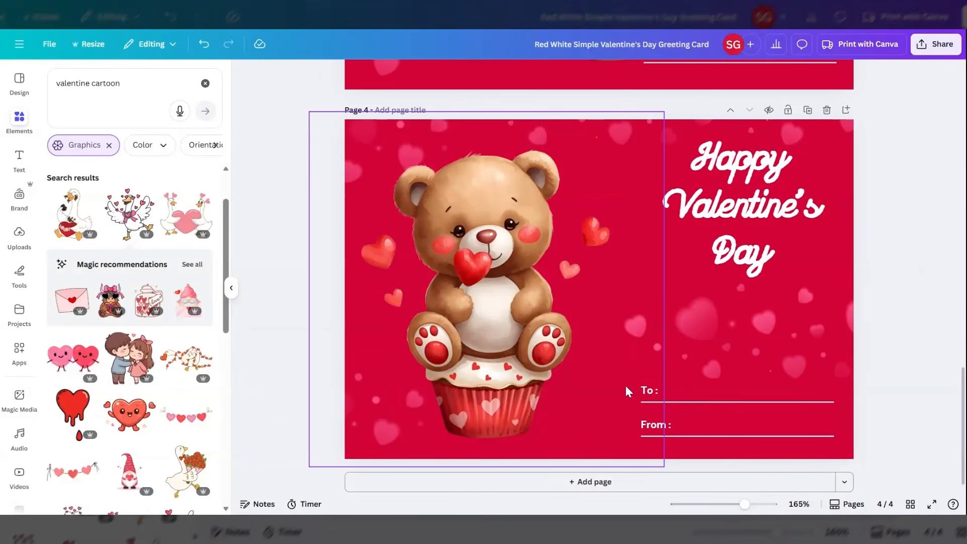
pyautogui.click(600, 401)
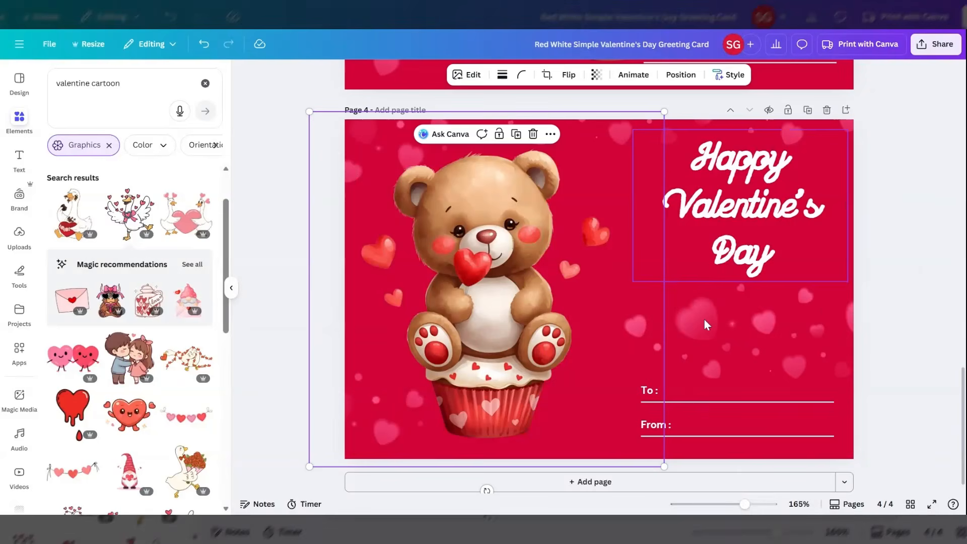
pyautogui.moveTo(885, 454); pyautogui.dragTo(736, 407)
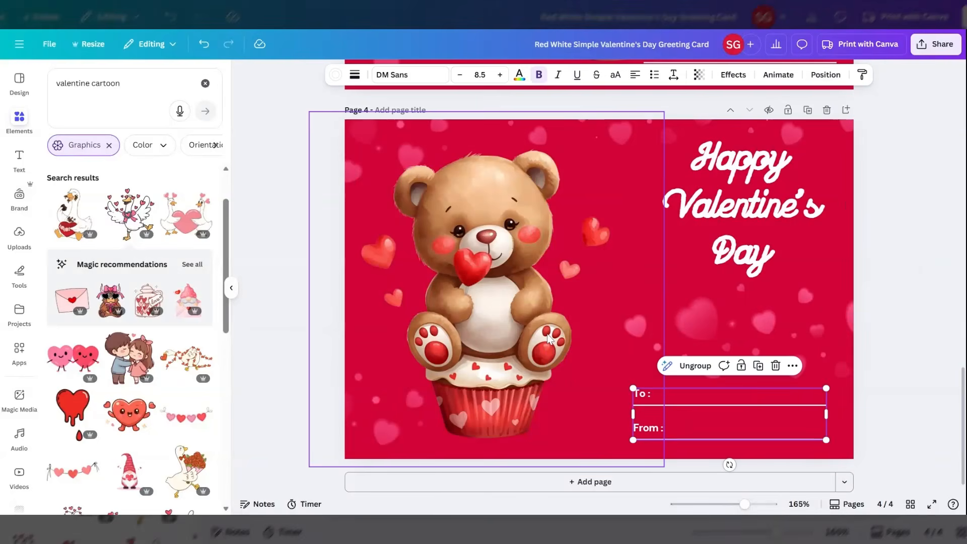
# Step: Delete the teddy bear graphic from page 3
pyautogui.click(550, 340)
pyautogui.scroll(8, 559, 273)
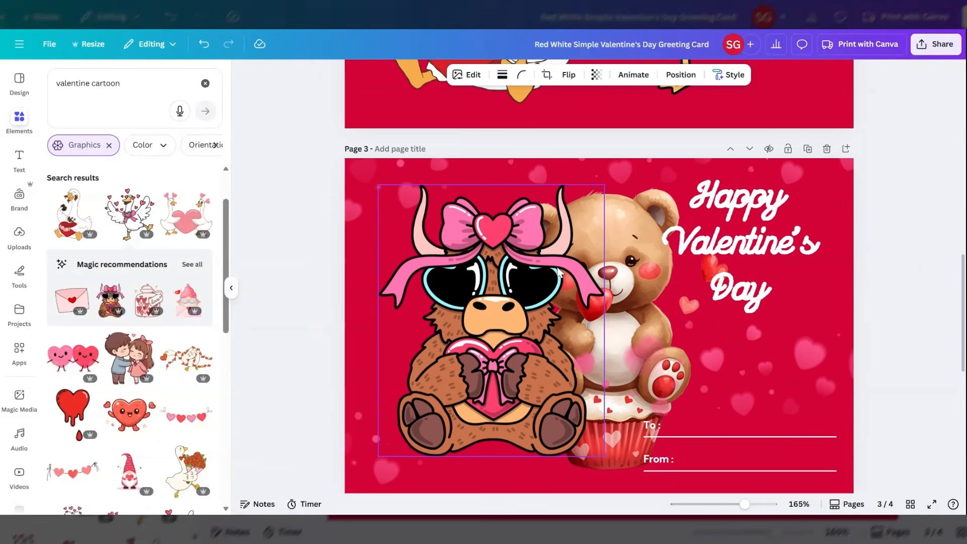
pyautogui.click(608, 228)
pyautogui.click(654, 129)
# Step: Enlarge the cow graphic on page 3 and center it on the left half of the card
pyautogui.moveTo(459, 311); pyautogui.dragTo(453, 309)
pyautogui.moveTo(609, 456); pyautogui.dragTo(621, 466)
pyautogui.moveTo(505, 321); pyautogui.dragTo(502, 328)
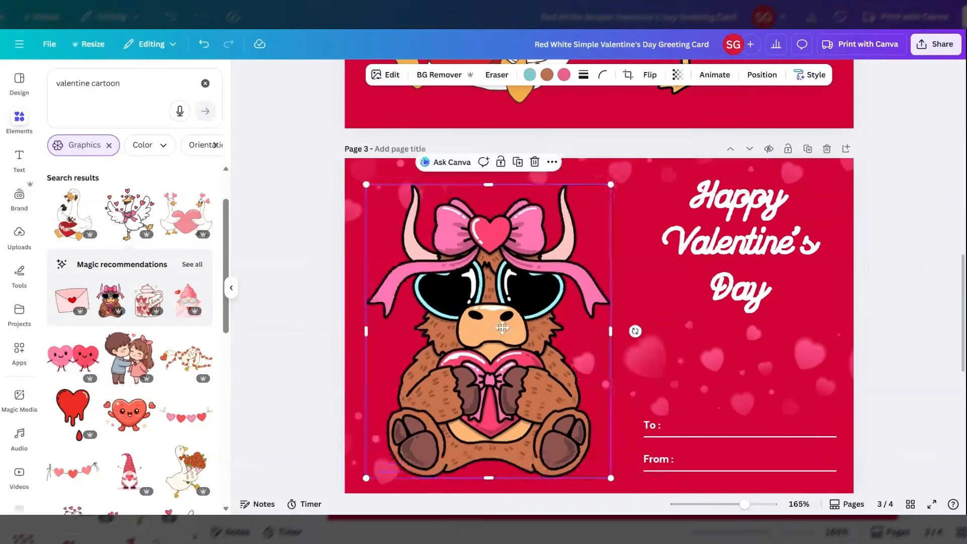
# Step: Nudge the "Happy Valentine's Day" heading on page 3 slightly down
pyautogui.click(721, 248)
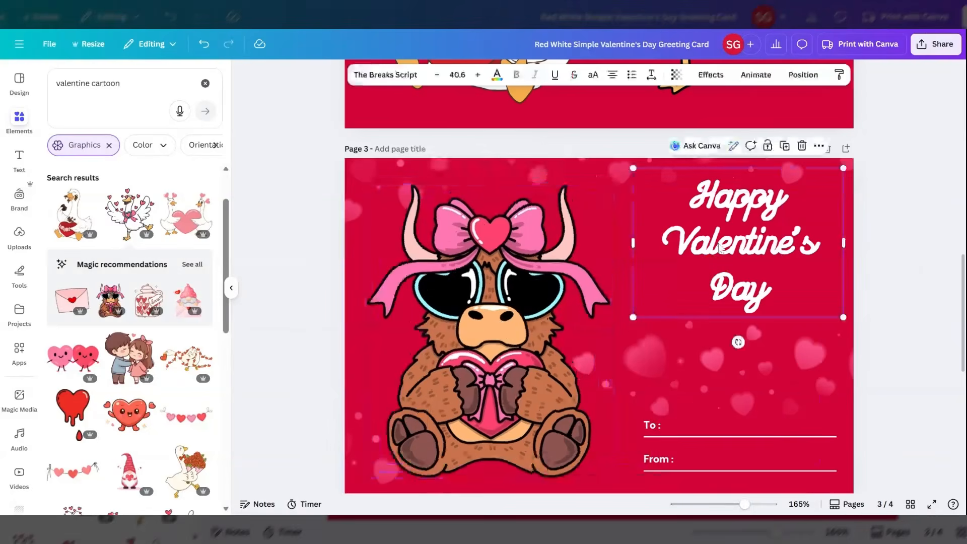
pyautogui.moveTo(721, 248); pyautogui.dragTo(719, 247)
pyautogui.click(851, 206)
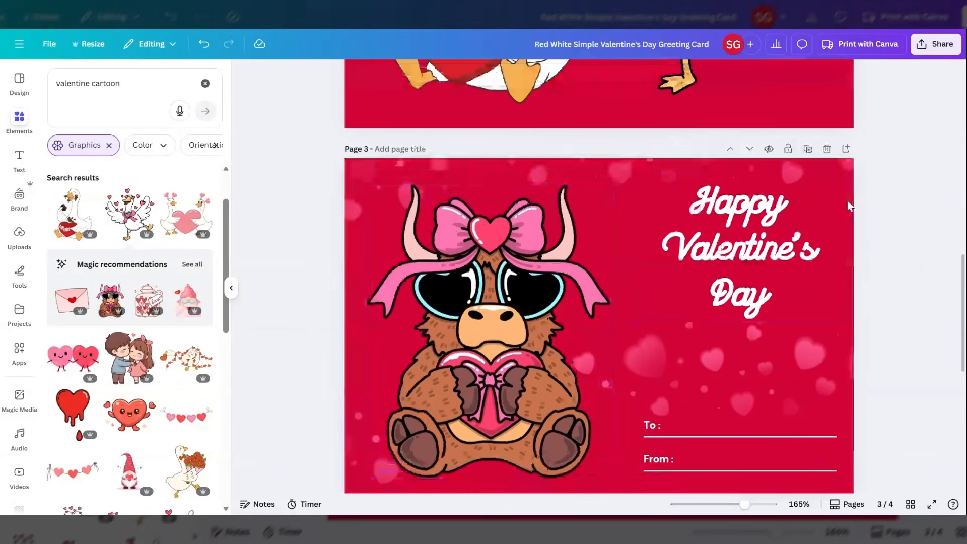
# Step: Duplicate page 3 with the cow card design
pyautogui.scroll(6, 750, 208)
pyautogui.scroll(-1, 753, 261)
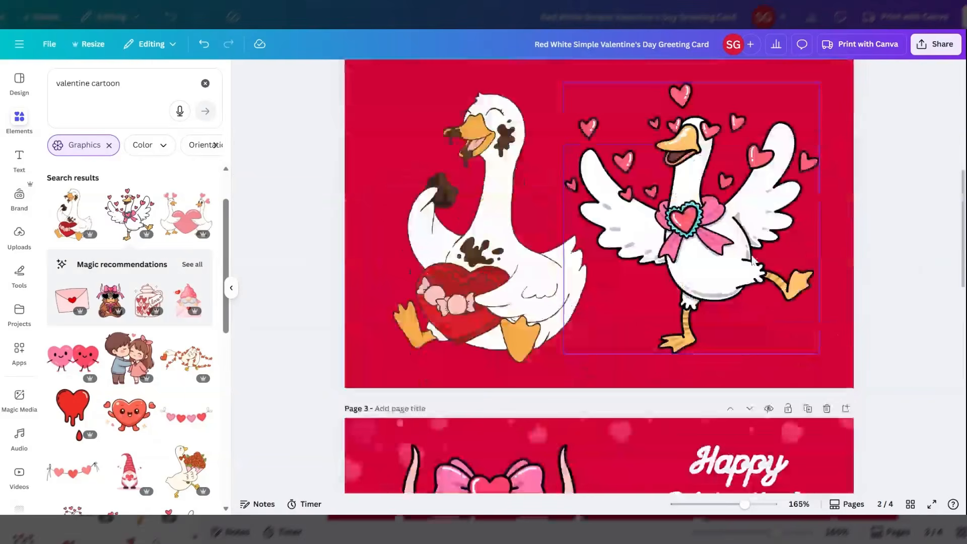
pyautogui.scroll(-3, 753, 261)
pyautogui.click(808, 248)
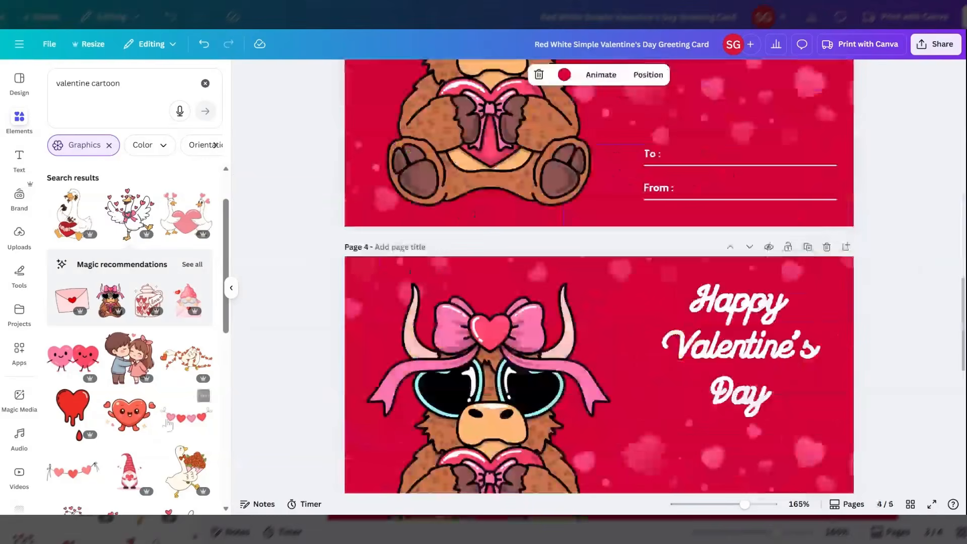
# Step: Replace the cow on page 4 with the graphic of a pink-hatted gnome in a heart cup
pyautogui.scroll(-2, 167, 425)
pyautogui.scroll(-3, 134, 414)
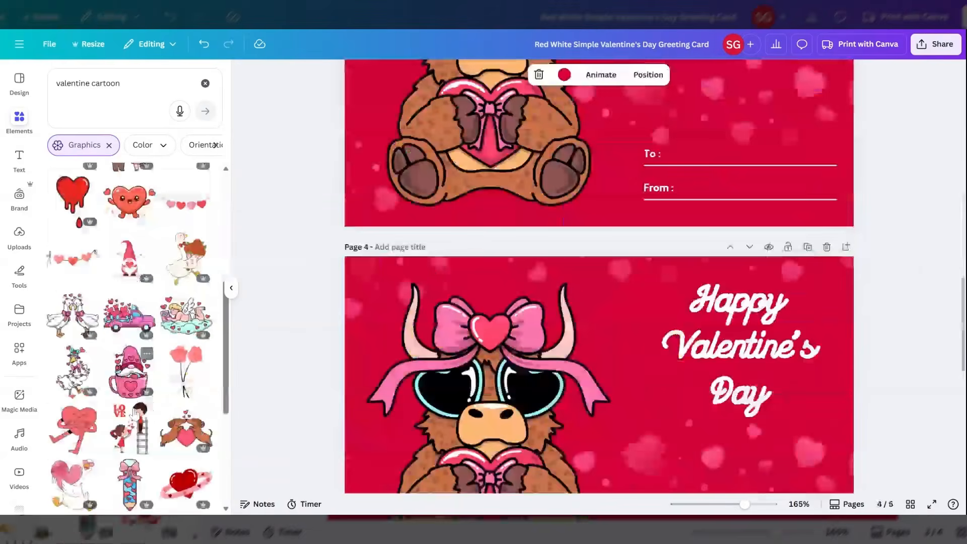
pyautogui.scroll(-2, 135, 412)
pyautogui.click(434, 351)
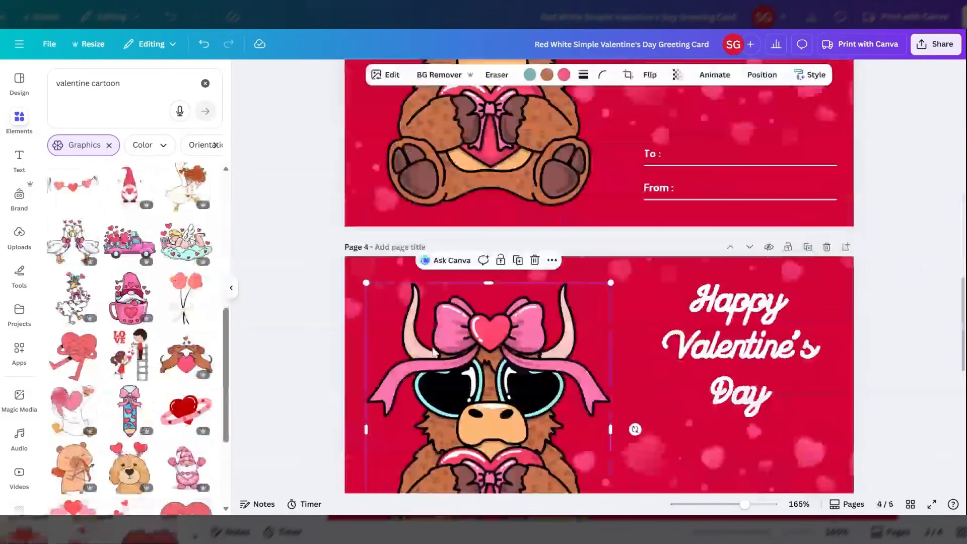
pyautogui.press('Delete')
pyautogui.click(151, 301)
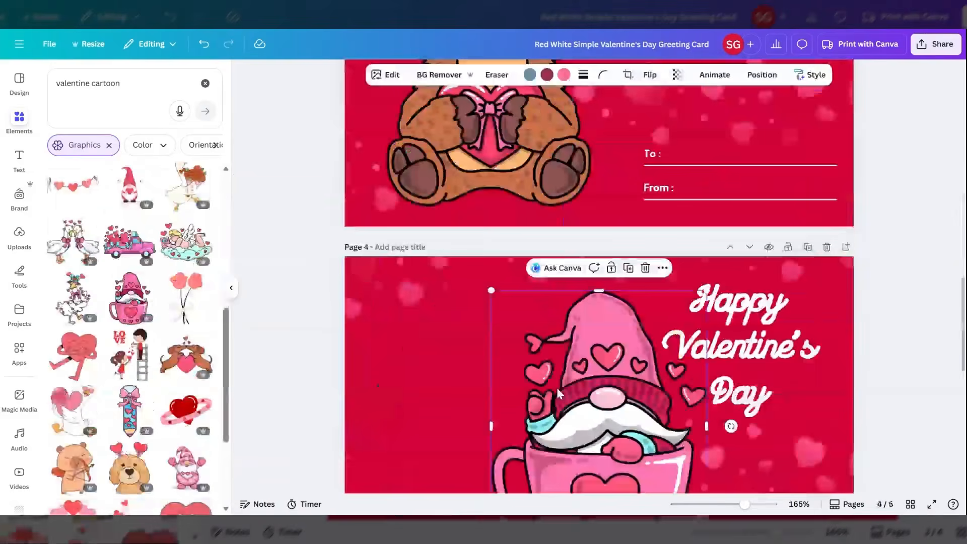
# Step: Position the gnome cup graphic on the left half of page 4
pyautogui.scroll(-3, 470, 380)
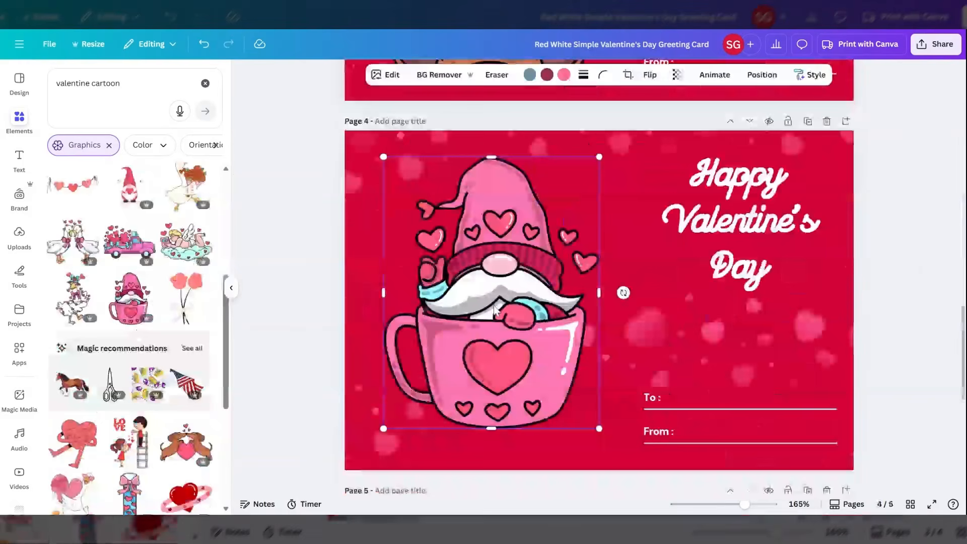
pyautogui.moveTo(494, 310); pyautogui.dragTo(480, 307)
pyautogui.click(896, 203)
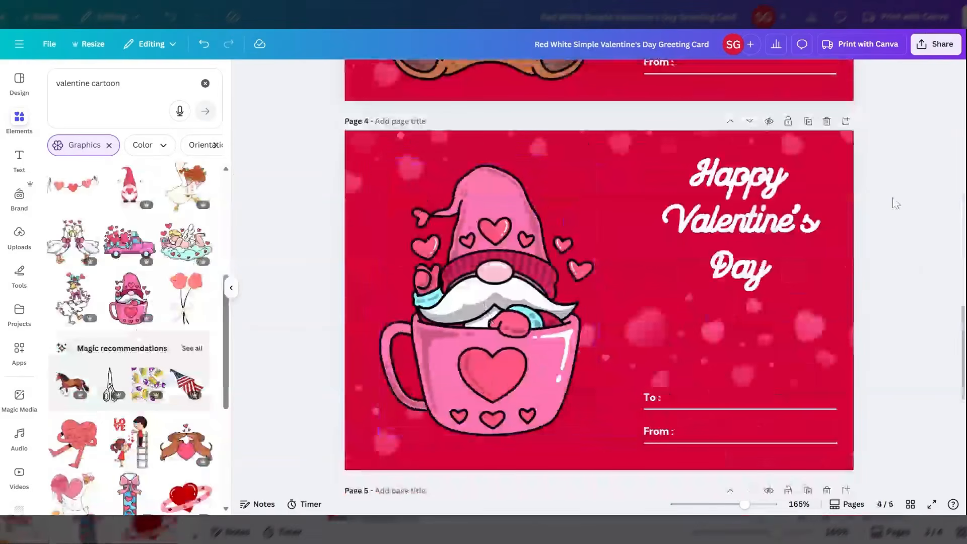
# Step: Compare the neighbouring card pages and shift the gnome cup graphic on page 4 slightly further left
pyautogui.scroll(5, 887, 191)
pyautogui.scroll(1, 875, 178)
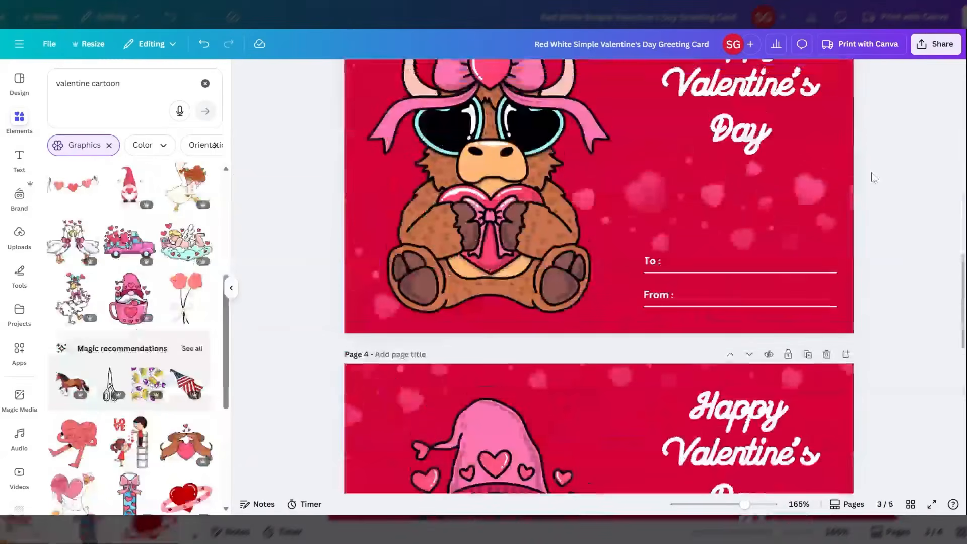
pyautogui.scroll(-10, 875, 177)
pyautogui.scroll(1, 654, 291)
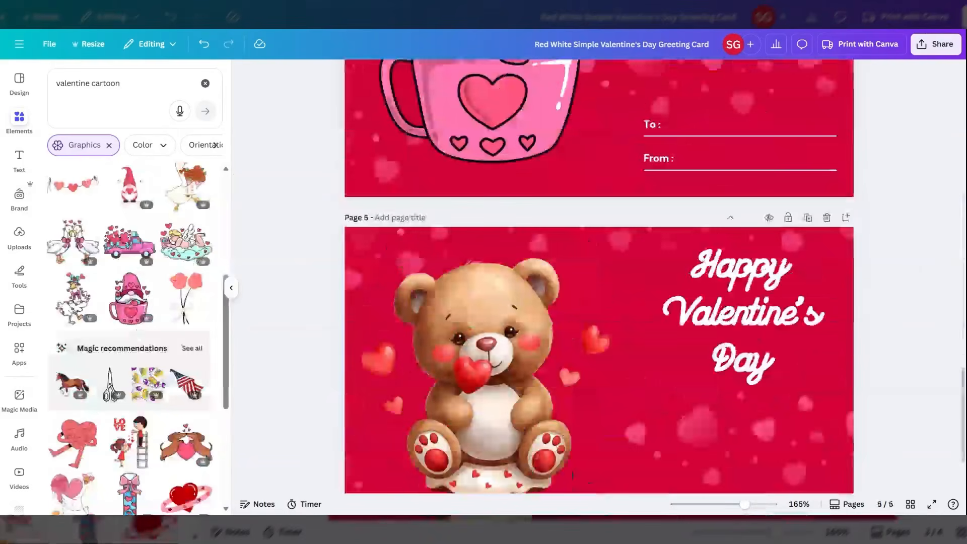
pyautogui.scroll(4, 527, 266)
pyautogui.moveTo(528, 266); pyautogui.dragTo(515, 268)
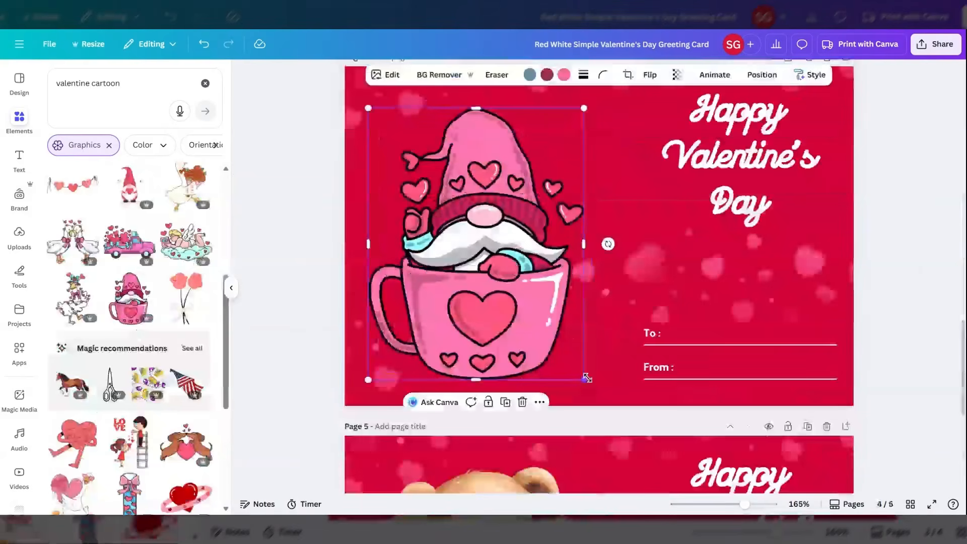
# Step: Duplicate the gnome card page and change the background of page 4 to the pink from the gnome graphic's photo colors
pyautogui.scroll(2, 850, 258)
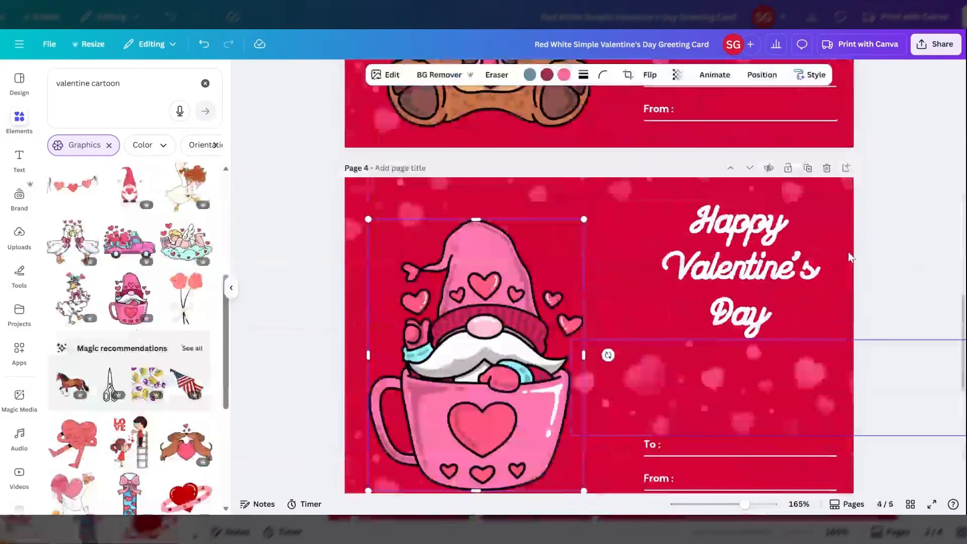
pyautogui.click(808, 168)
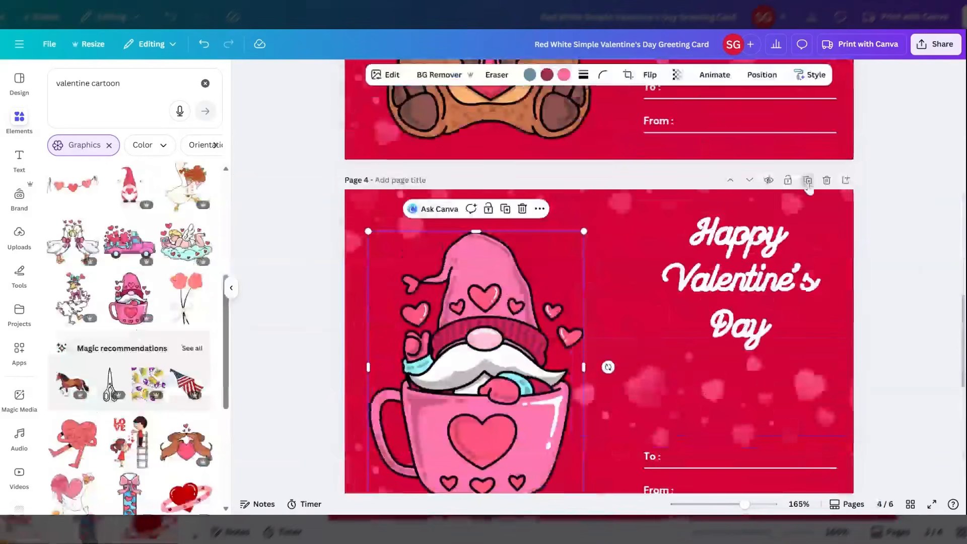
pyautogui.click(609, 160)
pyautogui.click(615, 76)
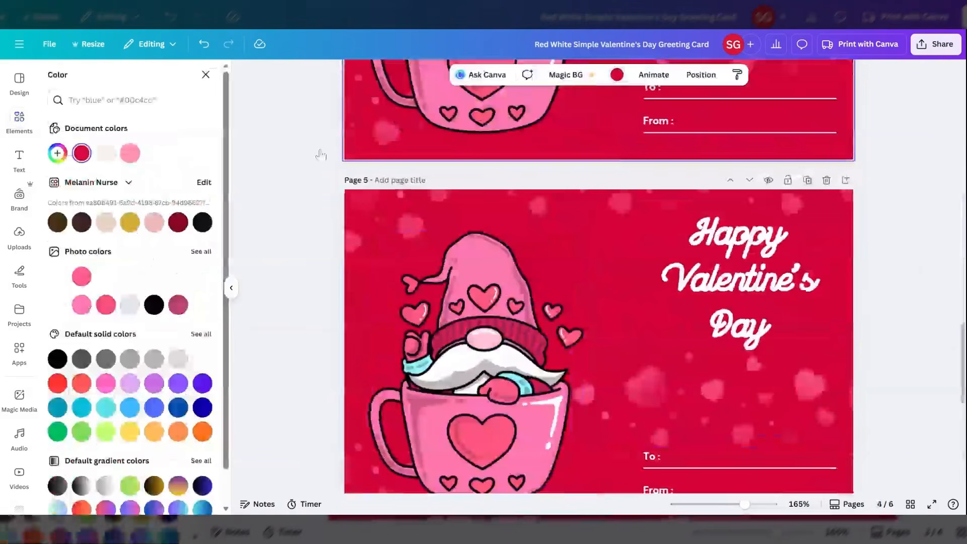
pyautogui.click(83, 306)
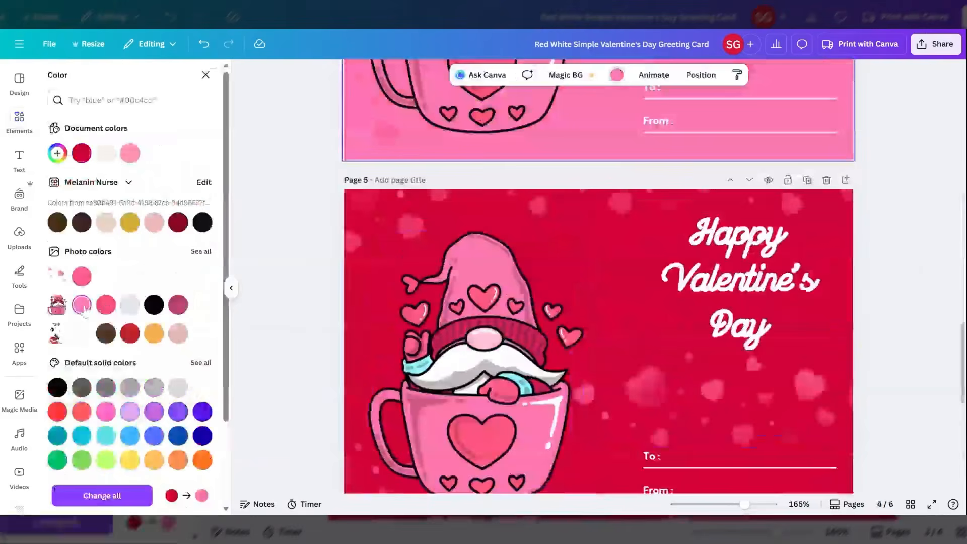
# Step: Try recoloring the pink of the gnome cup graphic on page 4 to the document's red
pyautogui.scroll(5, 501, 175)
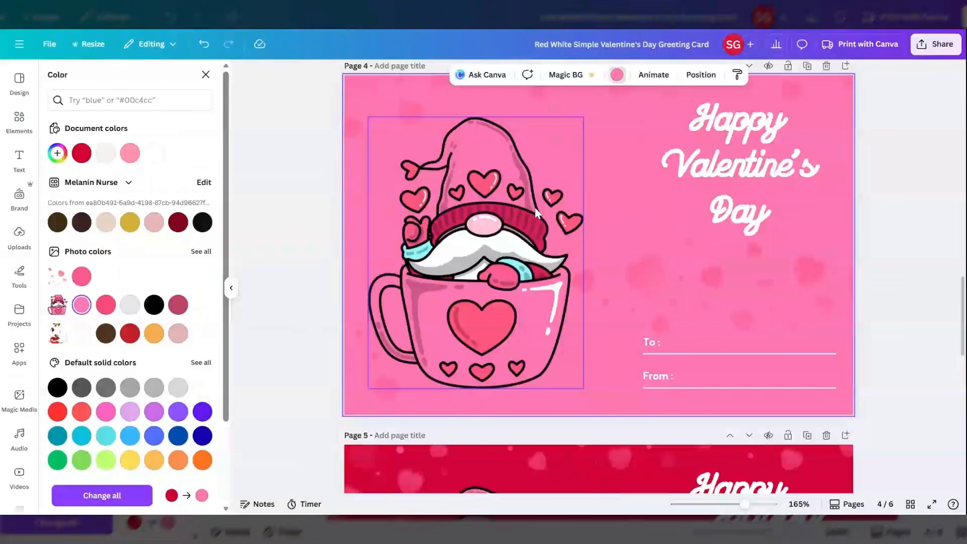
pyautogui.click(537, 212)
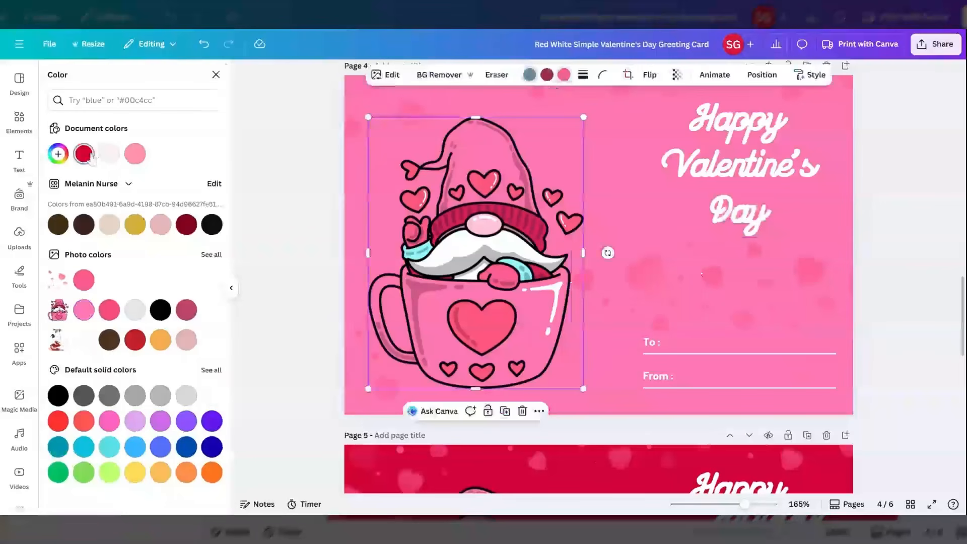
pyautogui.click(84, 155)
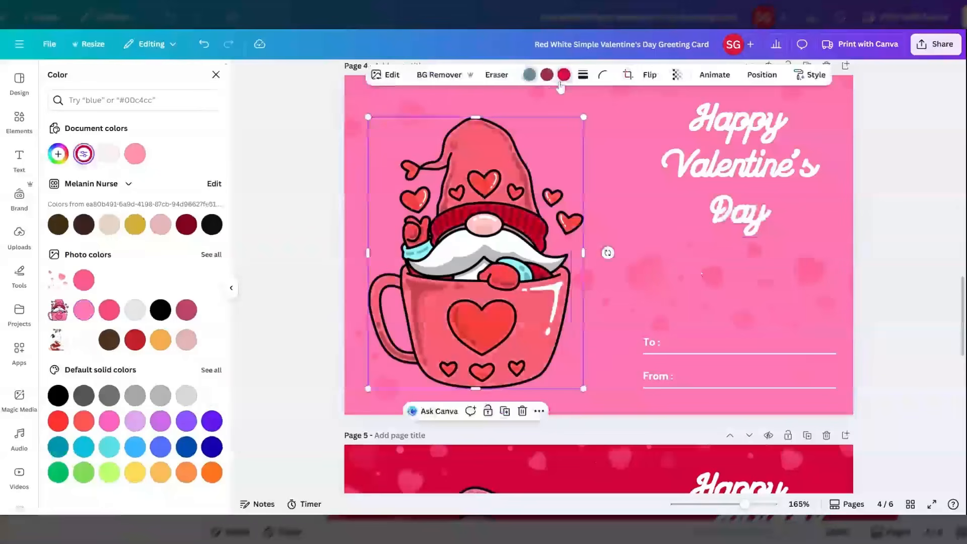
# Step: Try white for the floating hearts above the To line on page 4 and shift them slightly right
pyautogui.click(707, 295)
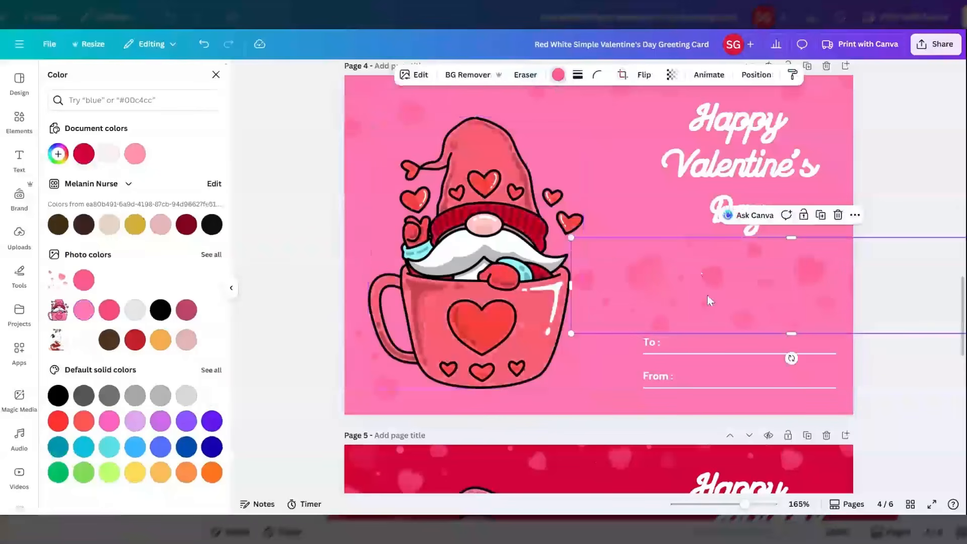
pyautogui.moveTo(655, 297); pyautogui.dragTo(660, 298)
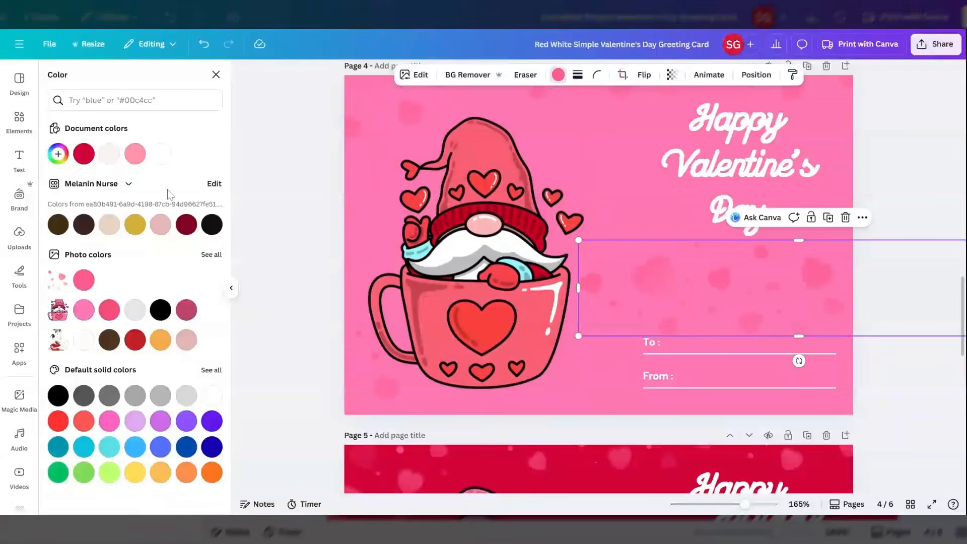
pyautogui.click(171, 155)
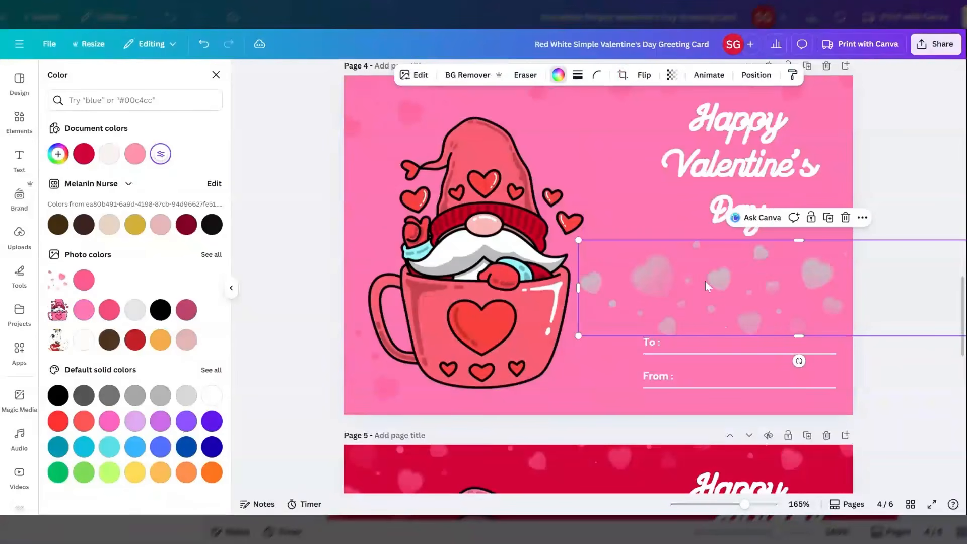
pyautogui.moveTo(706, 281)
pyautogui.mouseDown()
pyautogui.moveTo(778, 275)
pyautogui.moveTo(690, 285)
pyautogui.mouseUp()
pyautogui.click(589, 349)
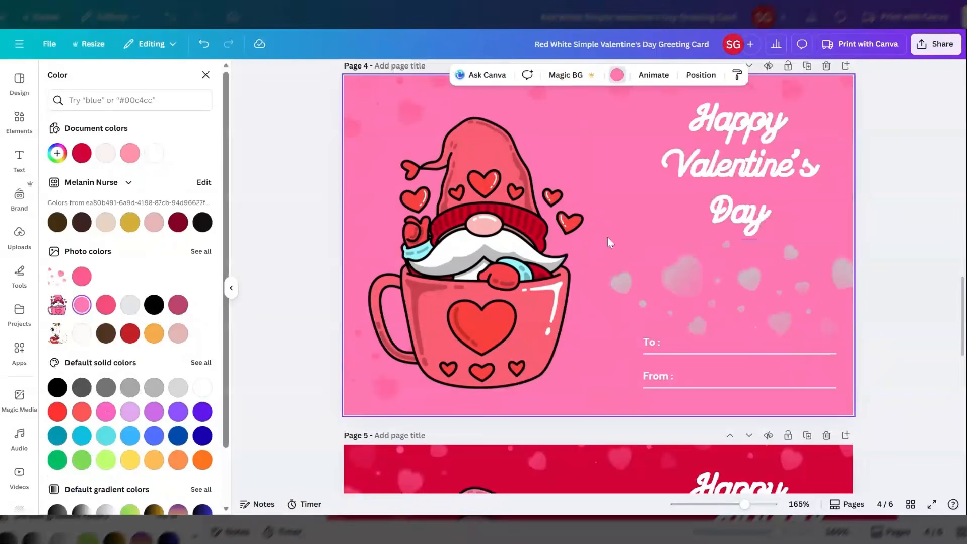
# Step: Undo the color trials on page 4, including the gnome, the floating hearts and the pink background
pyautogui.click(505, 212)
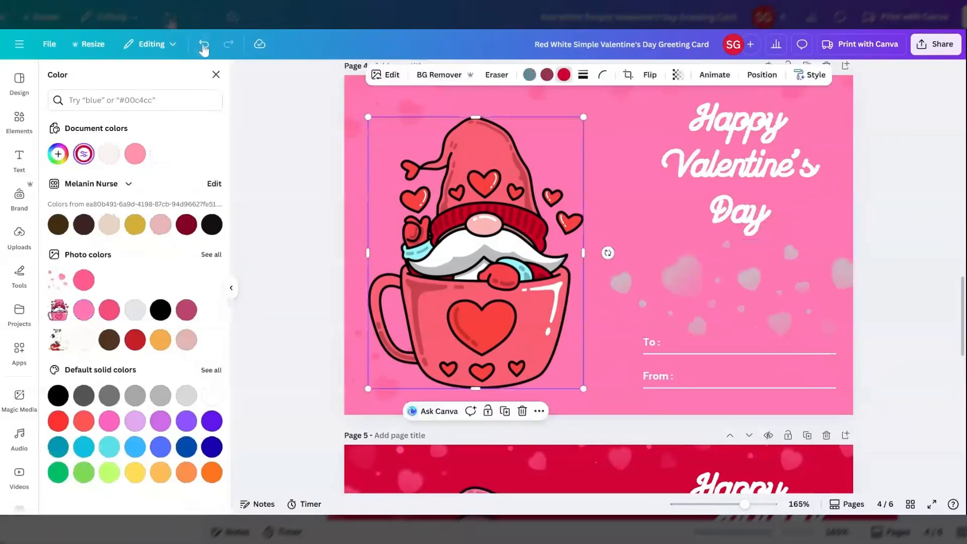
pyautogui.click(203, 47)
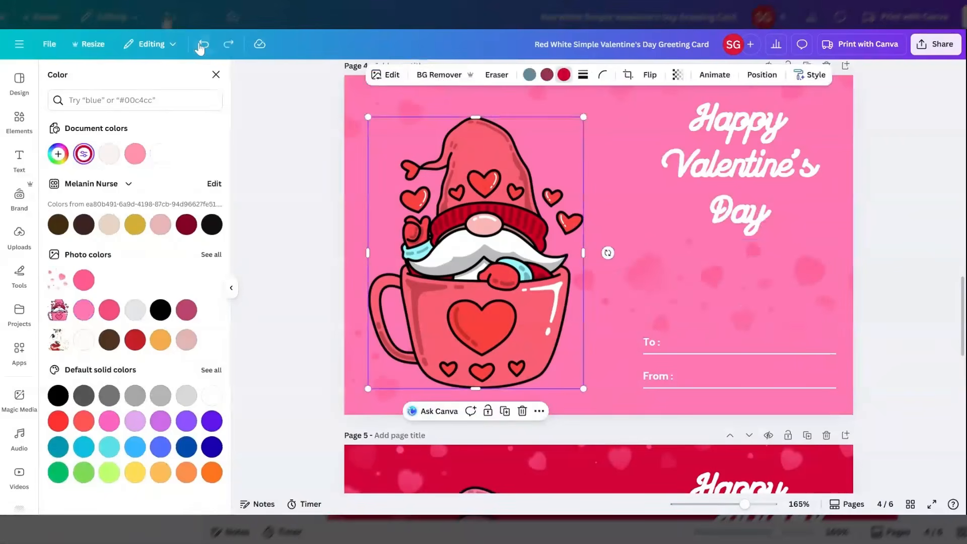
pyautogui.click(202, 46)
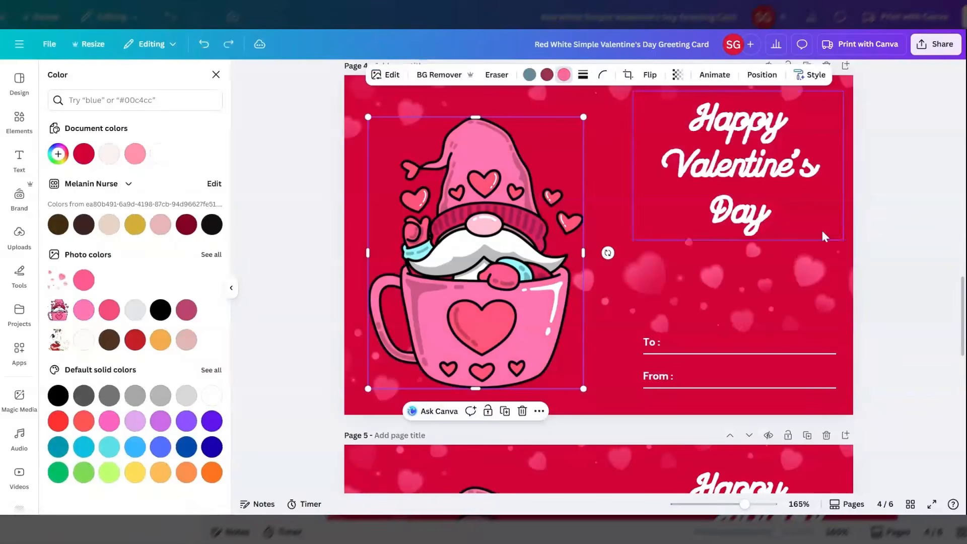
pyautogui.click(890, 210)
# Step: Duplicate the red gnome card on page 4 as another card page
pyautogui.scroll(3, 893, 215)
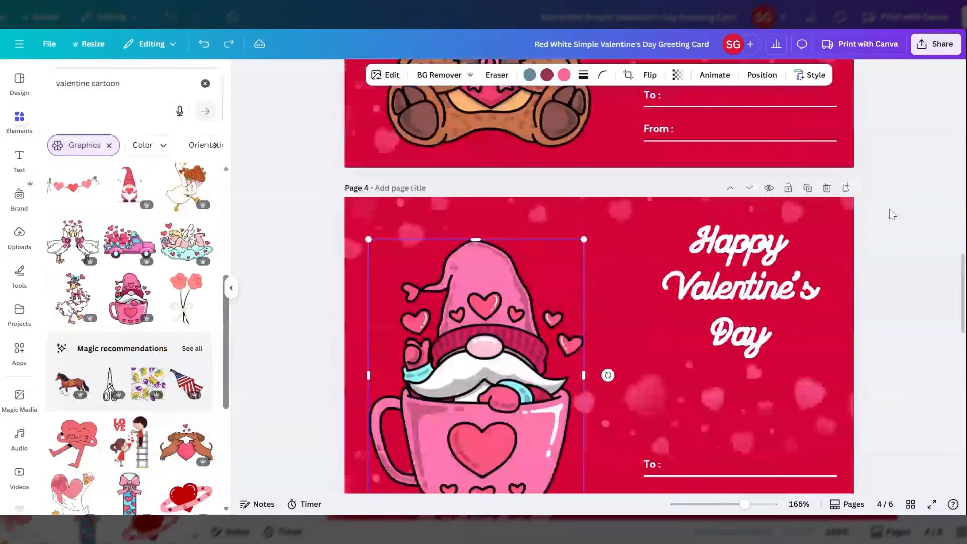
pyautogui.scroll(1, 893, 214)
pyautogui.scroll(2, 893, 215)
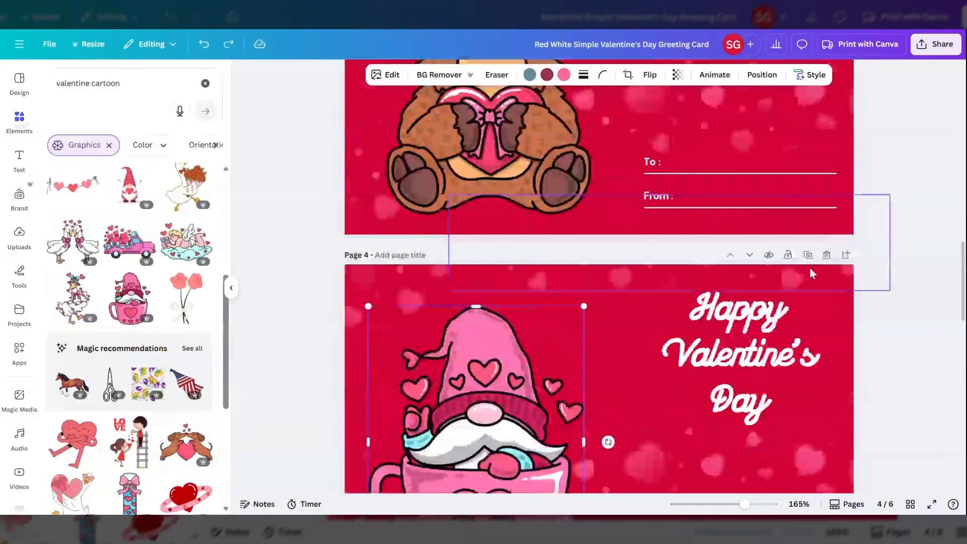
pyautogui.click(808, 254)
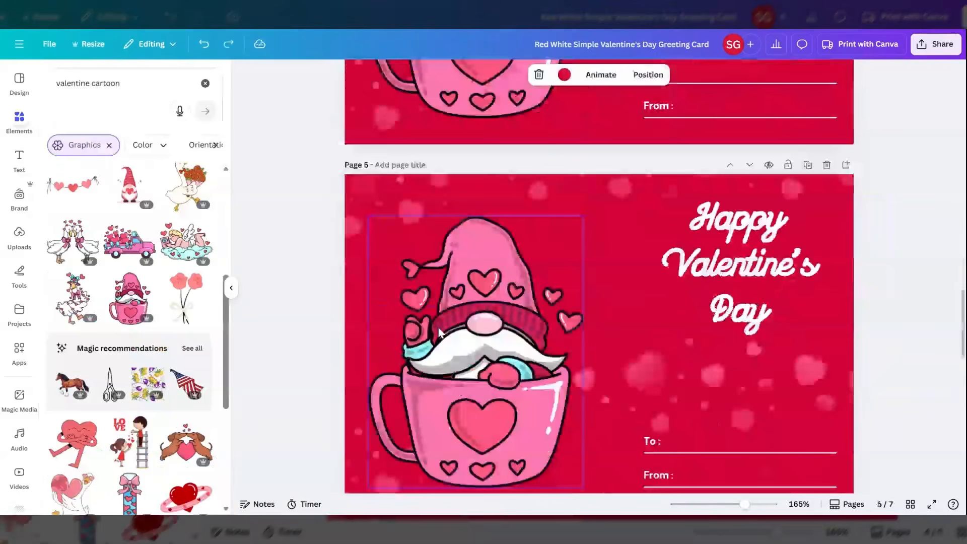
# Step: Replace the gnome cup on page 5 with the goose in a bow-trimmed hat, placed on the card's left half
pyautogui.click(512, 309)
pyautogui.moveTo(512, 310); pyautogui.dragTo(81, 298)
pyautogui.click(76, 297)
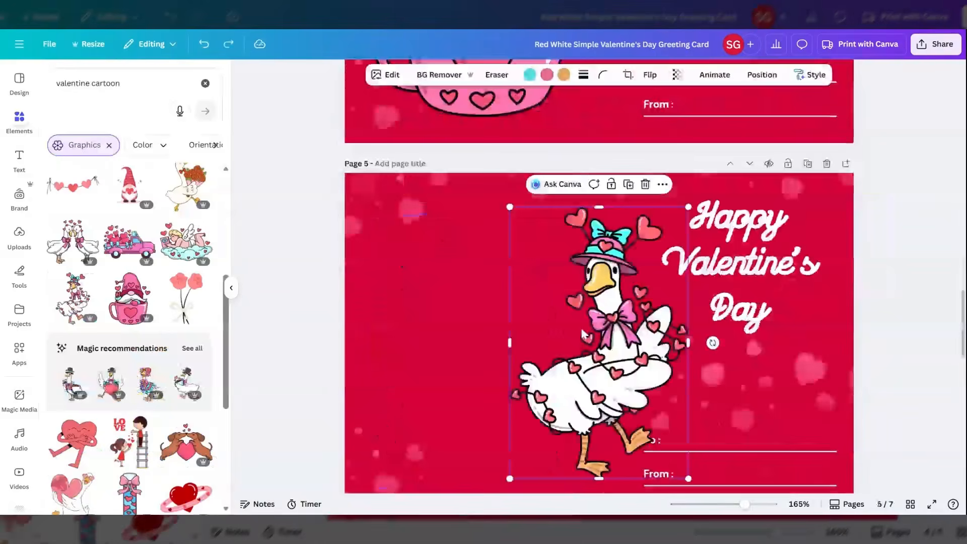
pyautogui.moveTo(583, 332); pyautogui.dragTo(498, 342)
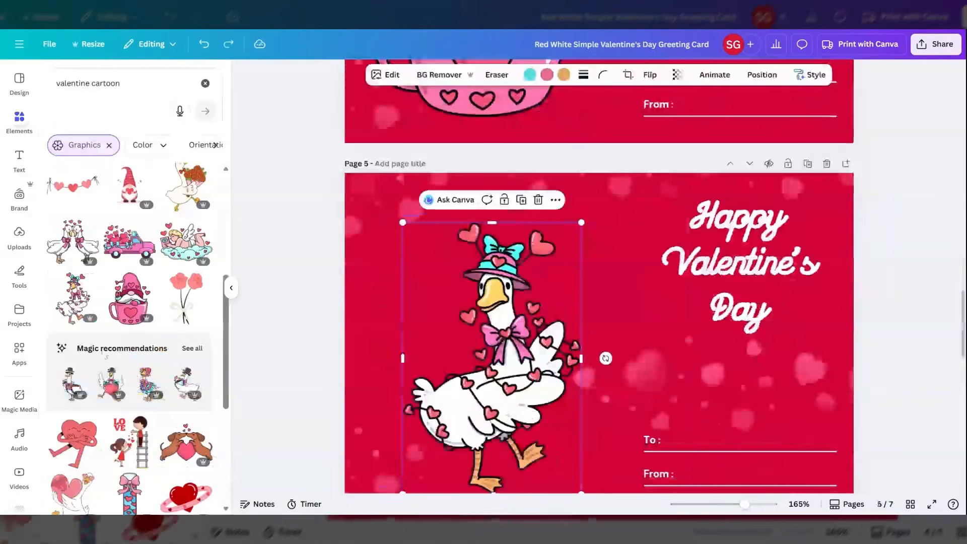
# Step: Look through more Valentine cartoon graphics and review the remaining card pages through page 7
pyautogui.scroll(-5, 74, 362)
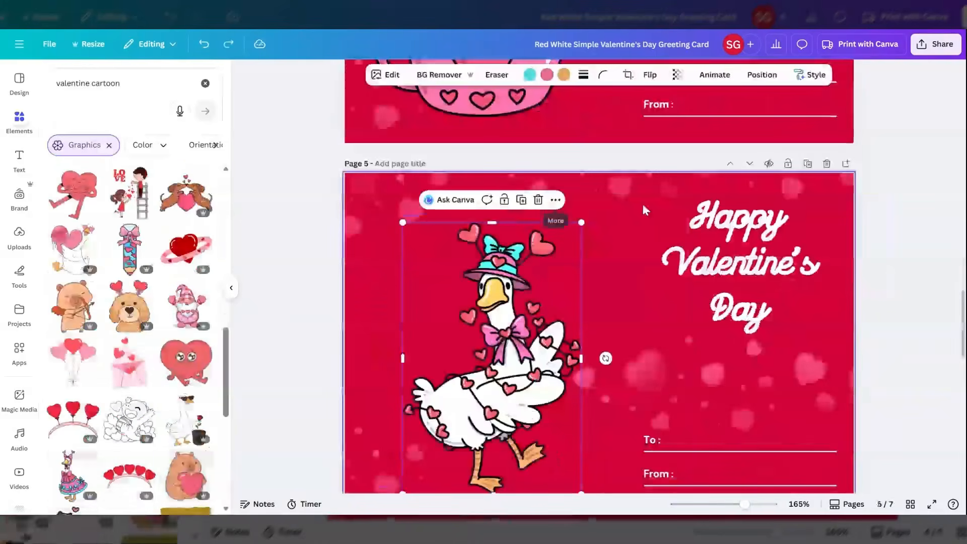
pyautogui.scroll(-5, 643, 204)
pyautogui.scroll(-10, 693, 311)
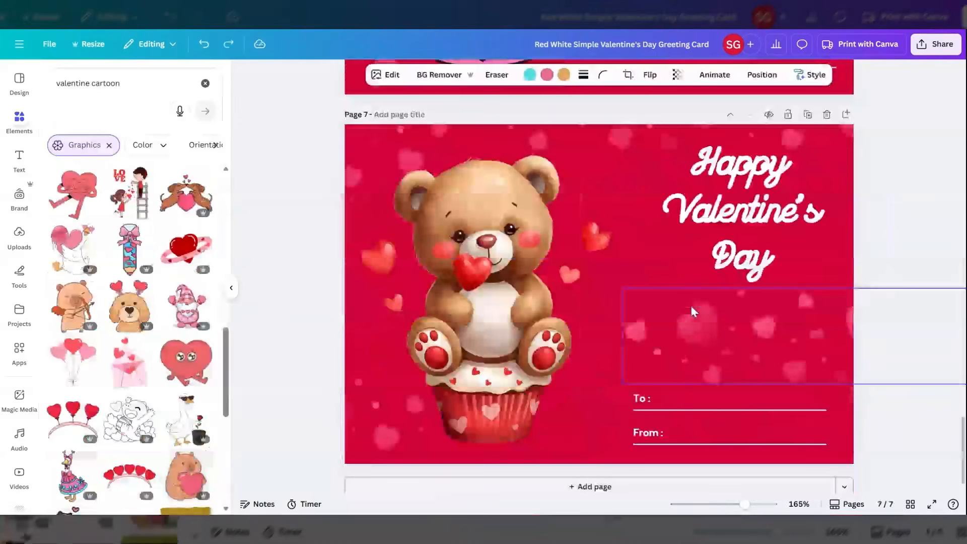